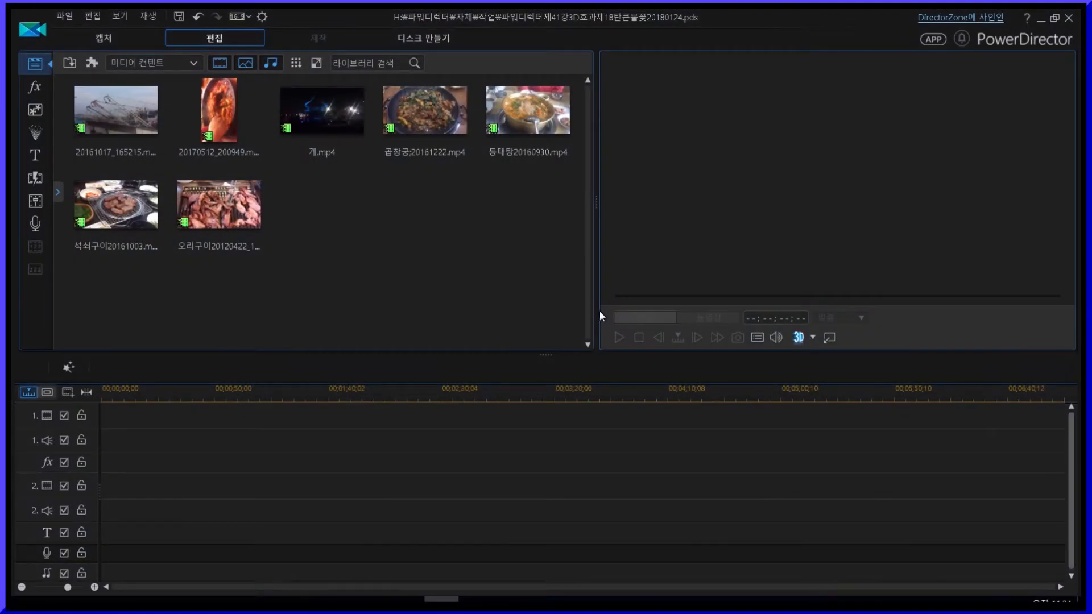
- Place 게, 20161017_165215, 20170512_200949, 석쇠구이20161003, 오리구이20120422, 곱창궁;20161222 and 동태탕20160930 end to end on video track 1
drag(340, 117, 100, 446)
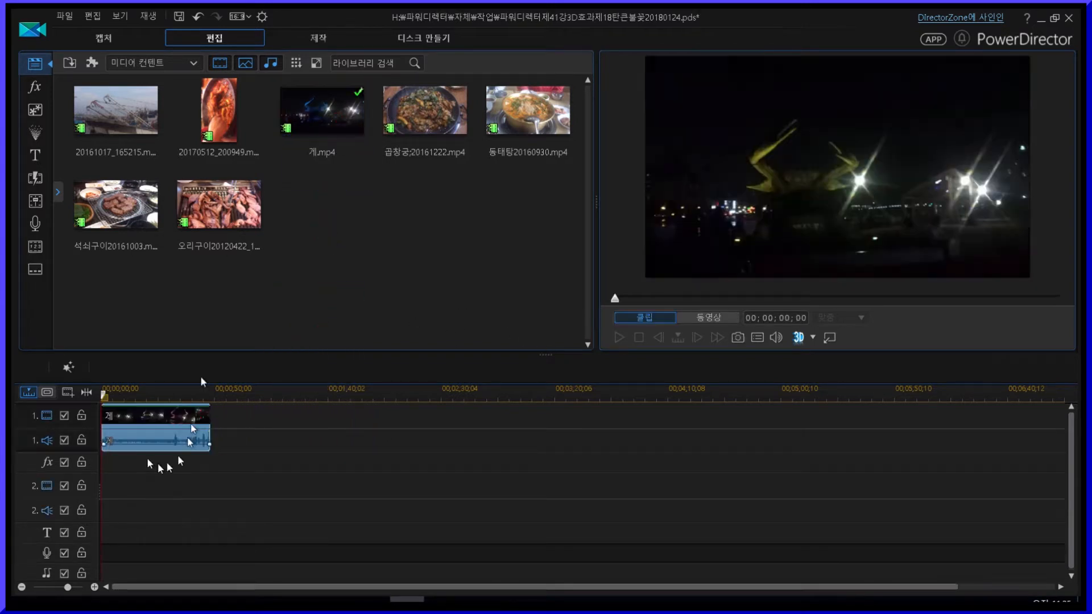
drag(124, 122, 215, 440)
drag(341, 416, 275, 256)
drag(310, 443, 307, 443)
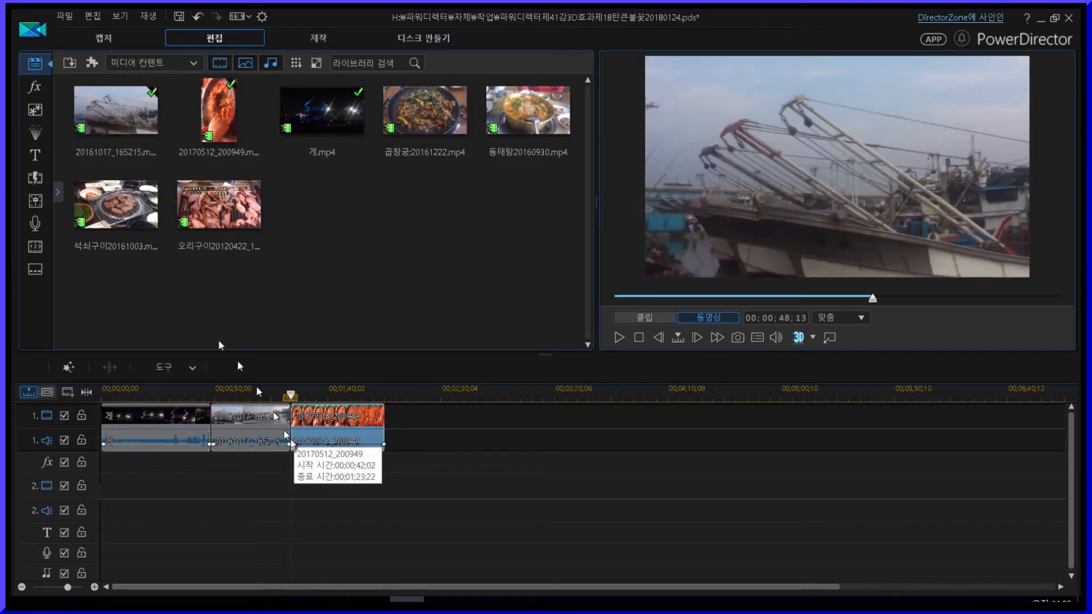
drag(145, 222, 395, 417)
drag(219, 205, 400, 415)
drag(425, 111, 435, 418)
drag(534, 116, 346, 392)
- Open the portrait clip 20170512_200949 in the PIP Designer and set its rotation to 90 degrees
click(364, 418)
double_click(365, 426)
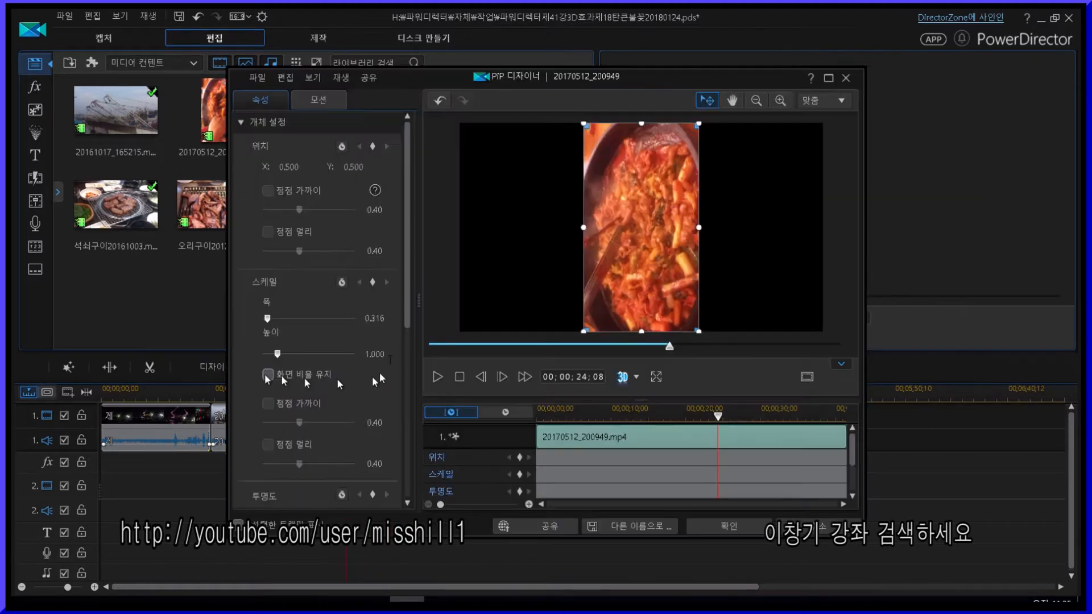
scroll(403, 315, down, 3)
scroll(398, 353, down, 2)
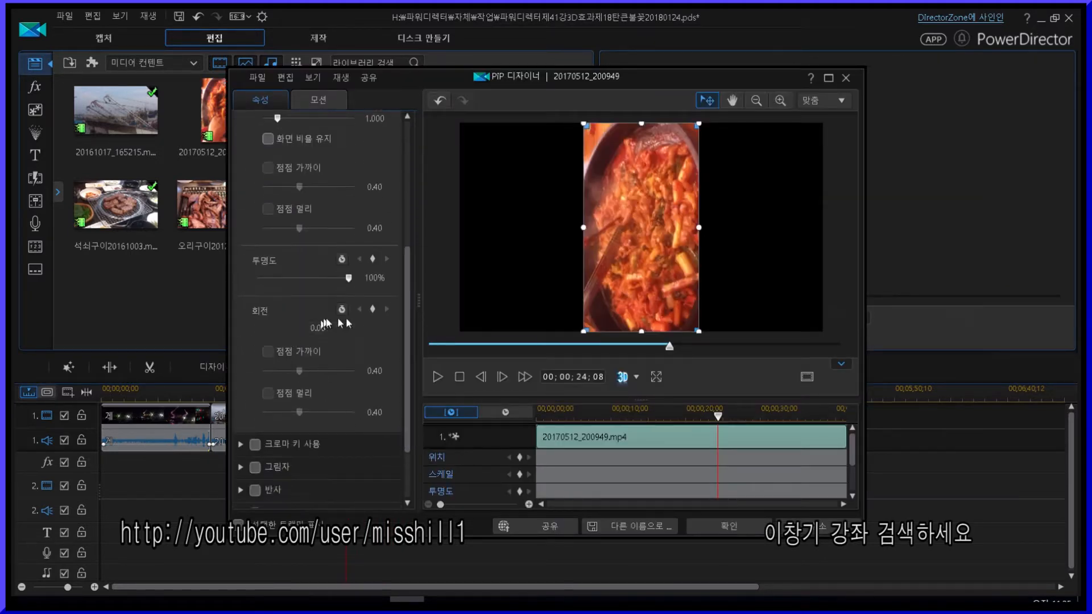
text(90)
key(Return)
- Stretch the rotated video to fill the whole frame and accept the PIP Designer changes
drag(539, 168, 460, 131)
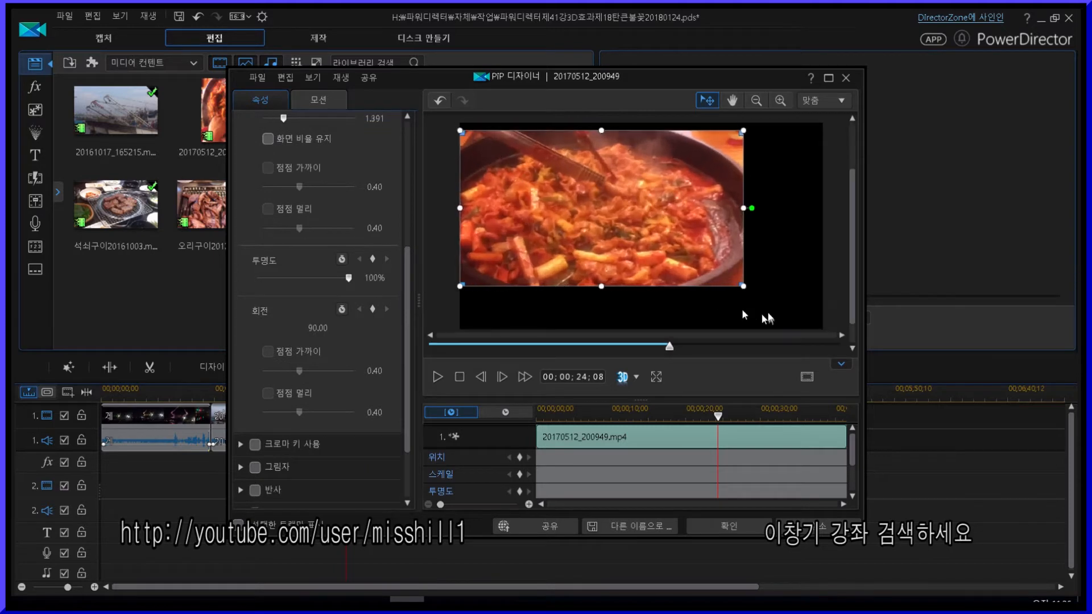
drag(601, 132, 601, 124)
drag(743, 286, 823, 329)
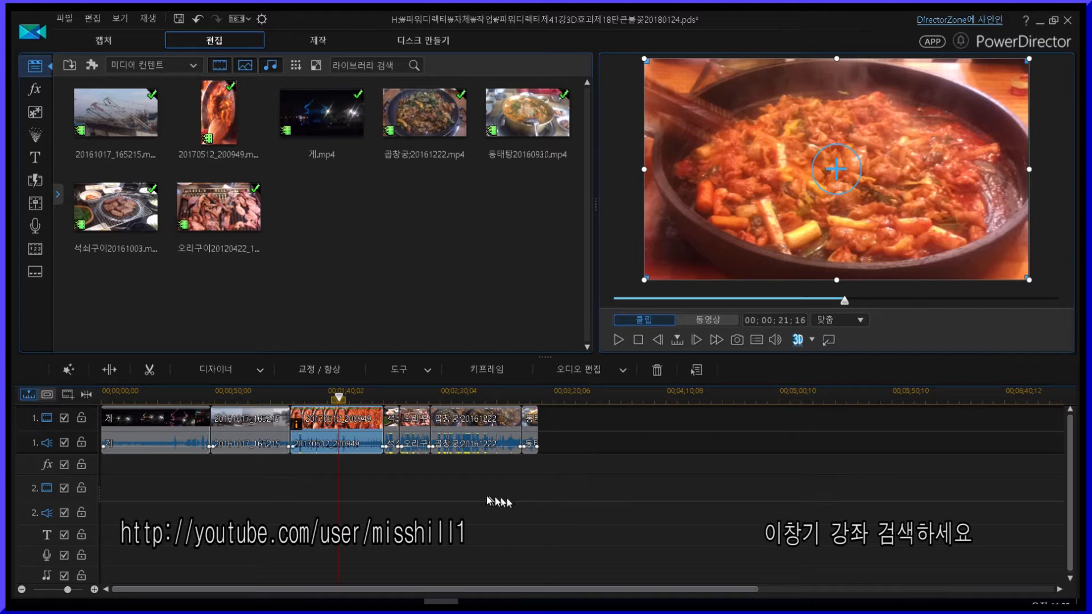
click(402, 490)
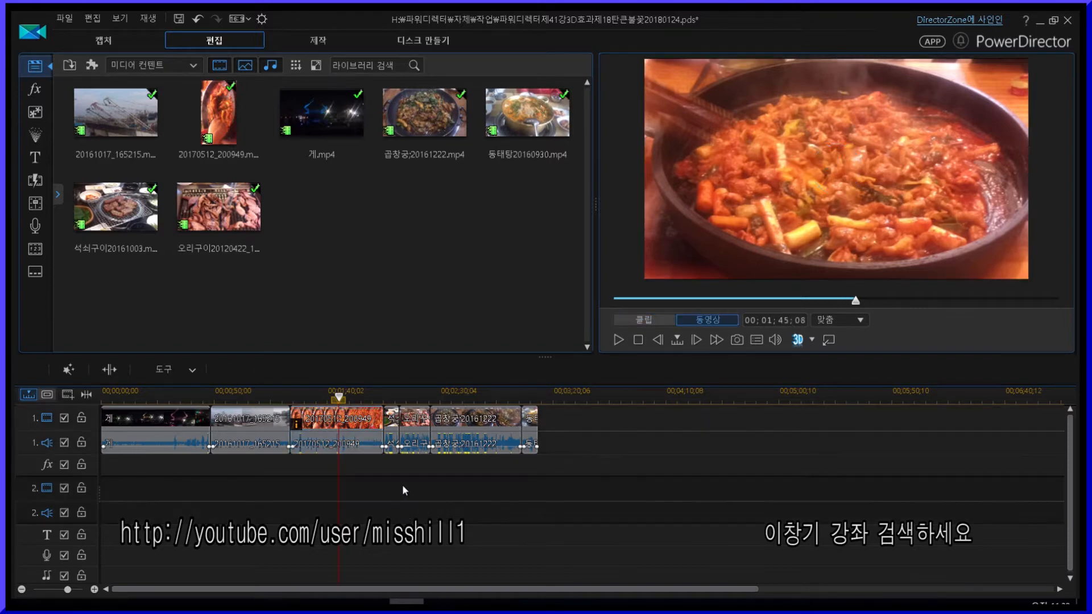
- Add the 3D effect 큰 불 at the start of the effect track and extend it to the end of the last clip
key(Home)
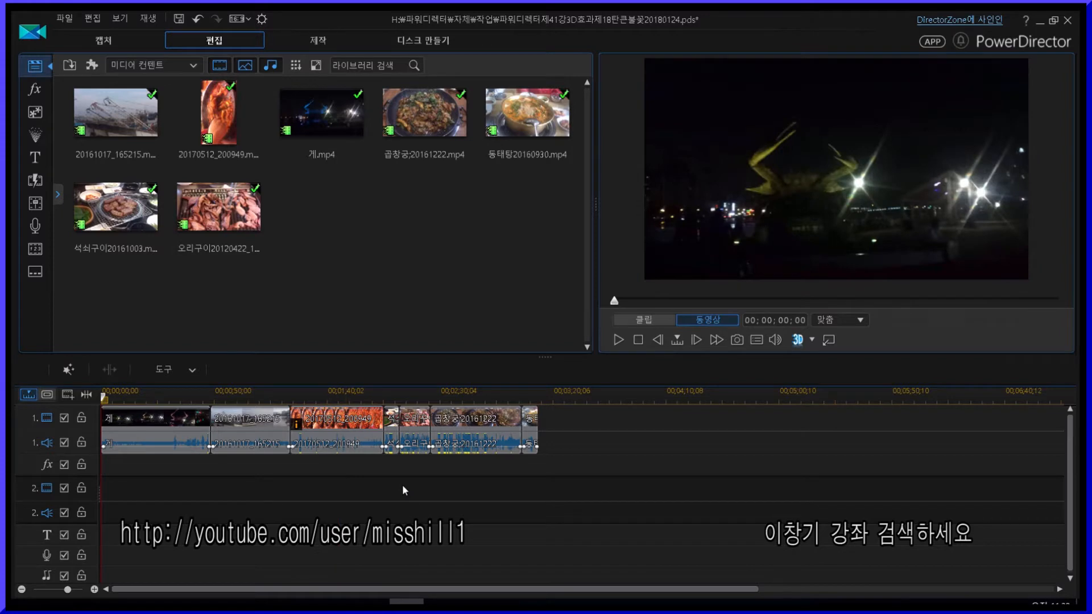
click(34, 91)
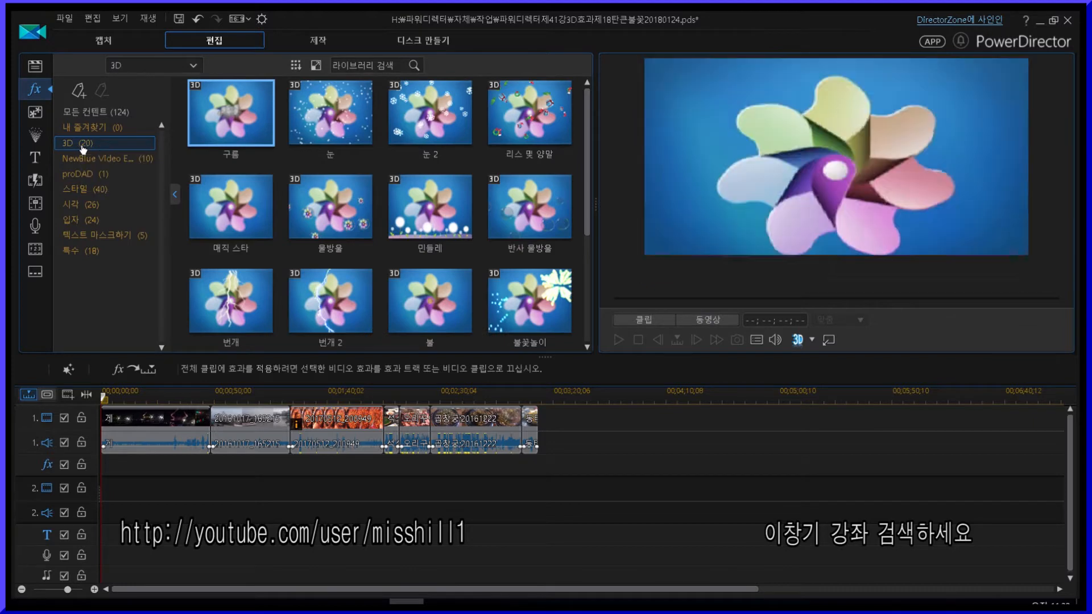
drag(586, 231, 585, 321)
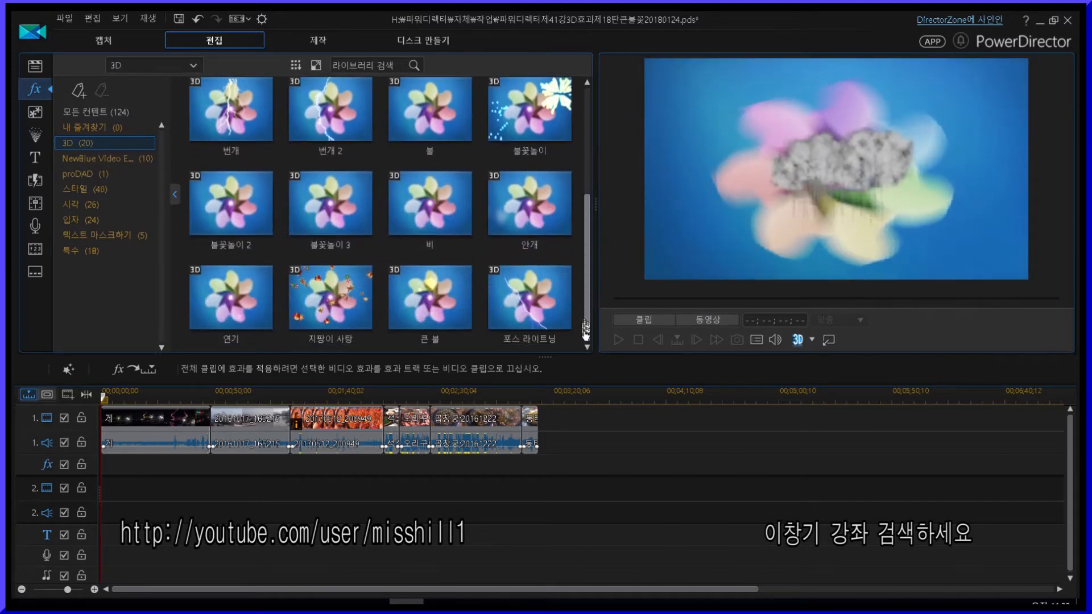
click(431, 310)
drag(431, 311, 84, 464)
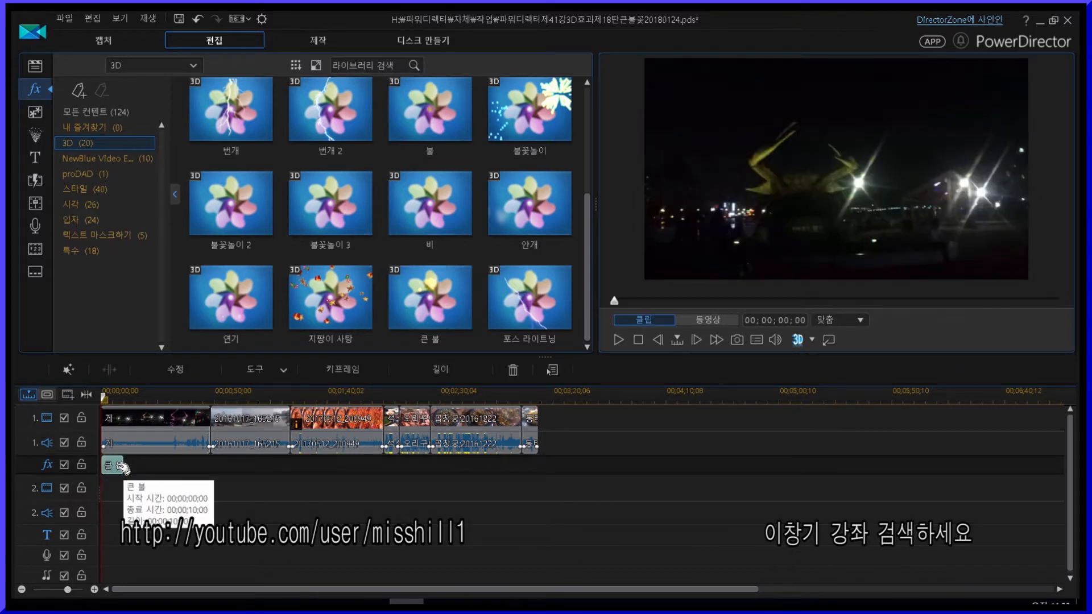
drag(124, 467, 541, 469)
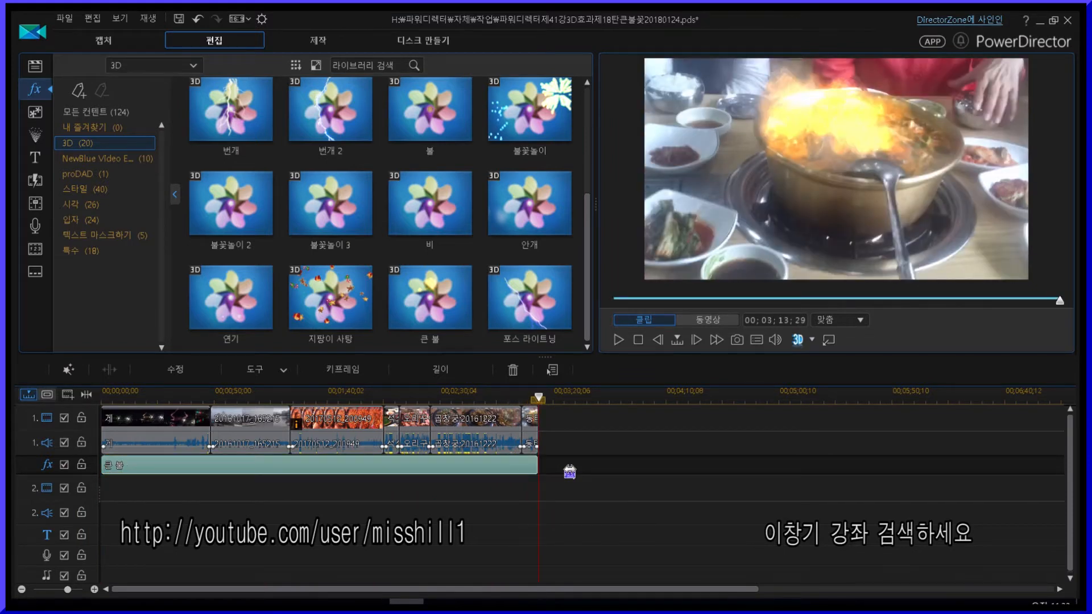
- Play the first seconds of the project to preview the fire effect over the crab clip
key(Home)
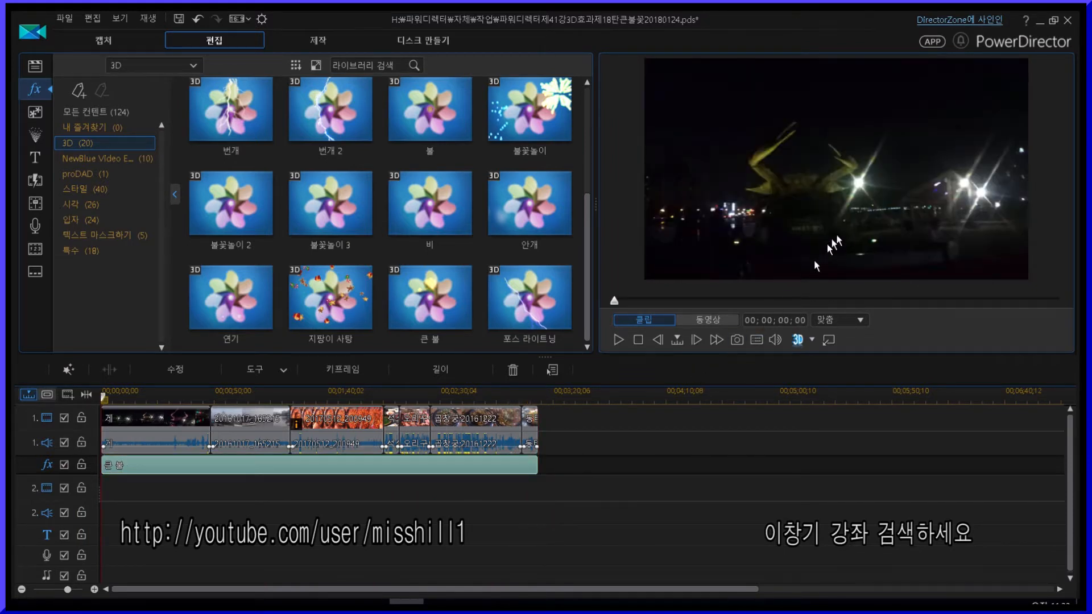
key(space)
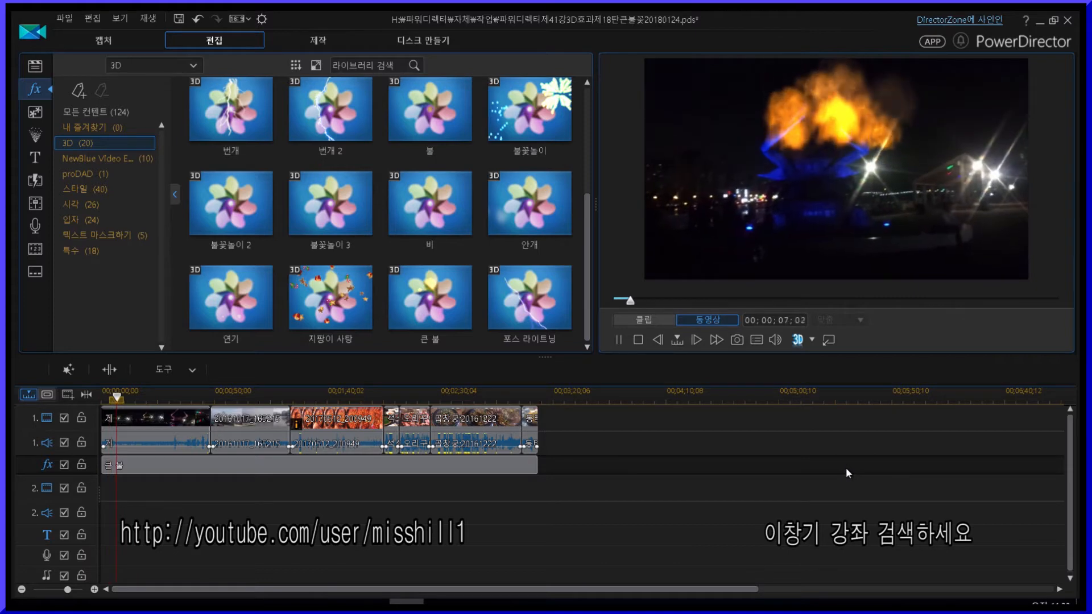
key(space)
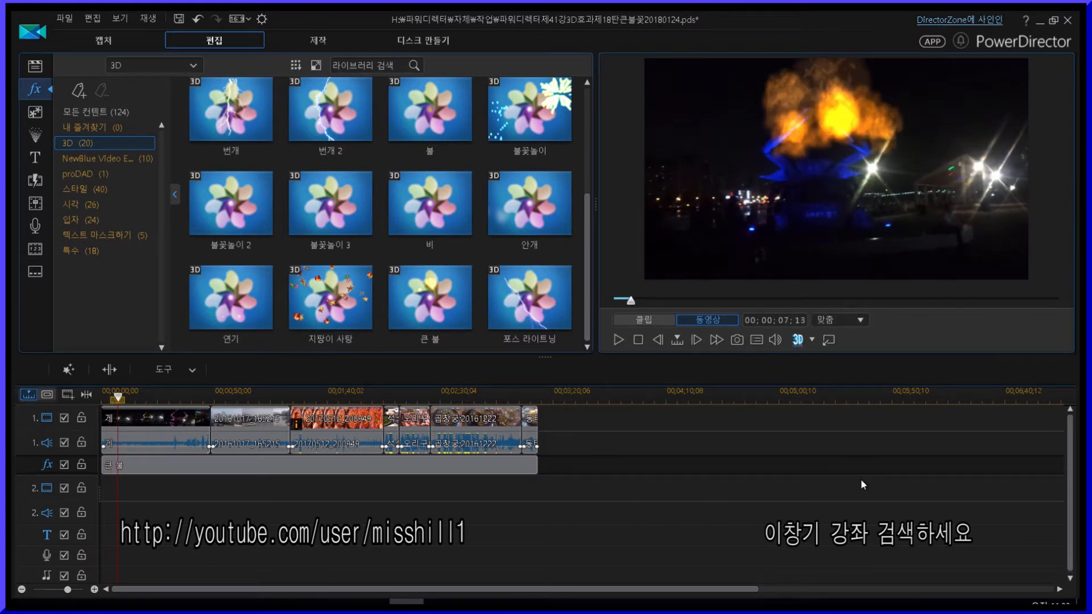
- Set the 큰 불 effect's Y offset to 144, X offset to 89, size to 94 and 3D scene depth to 33, and preview it
click(193, 472)
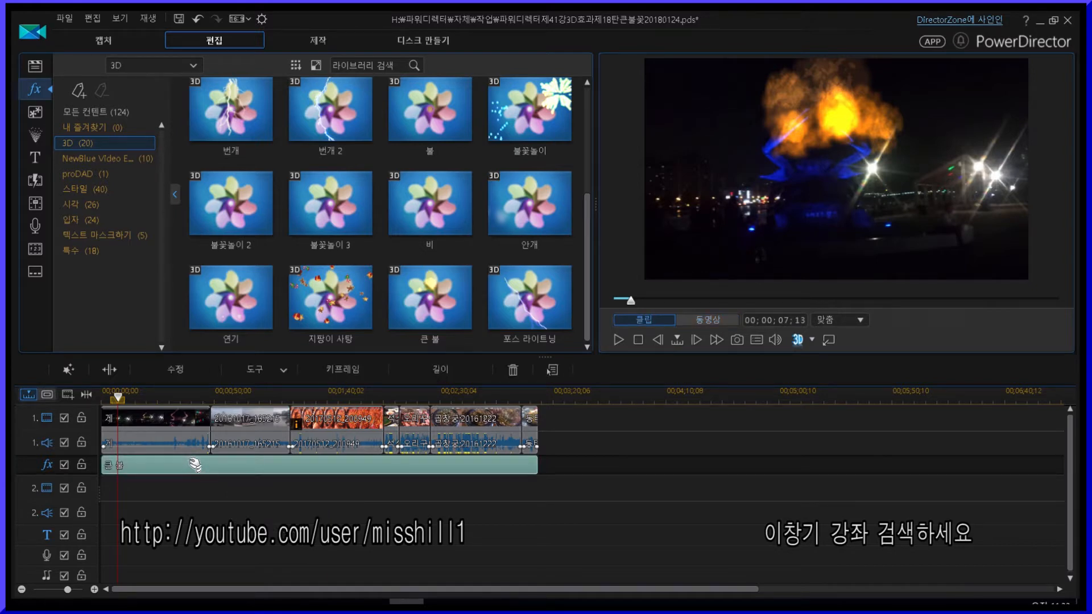
click(176, 371)
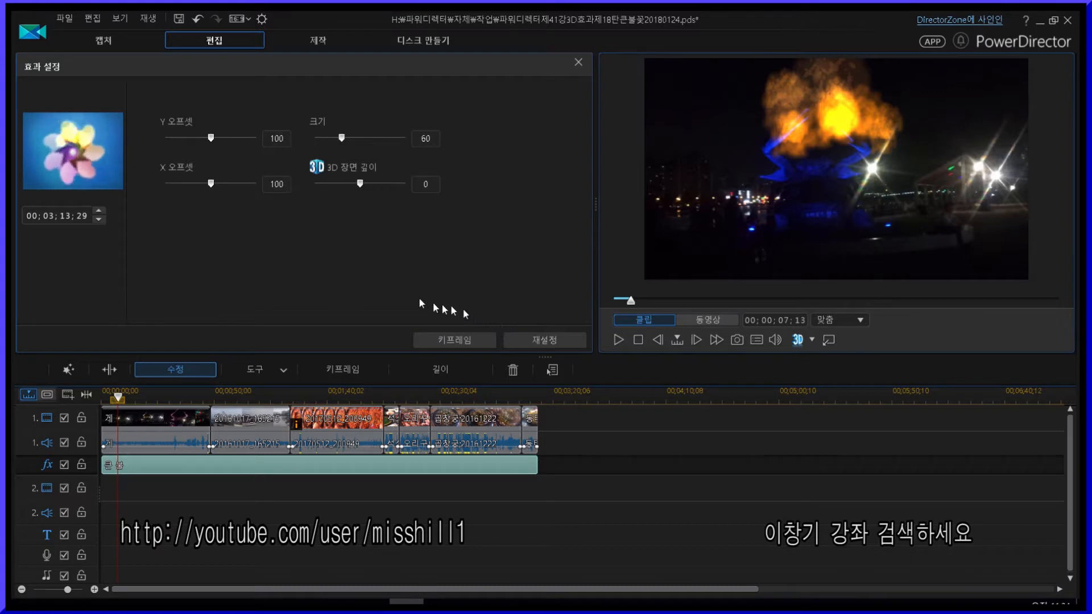
click(103, 396)
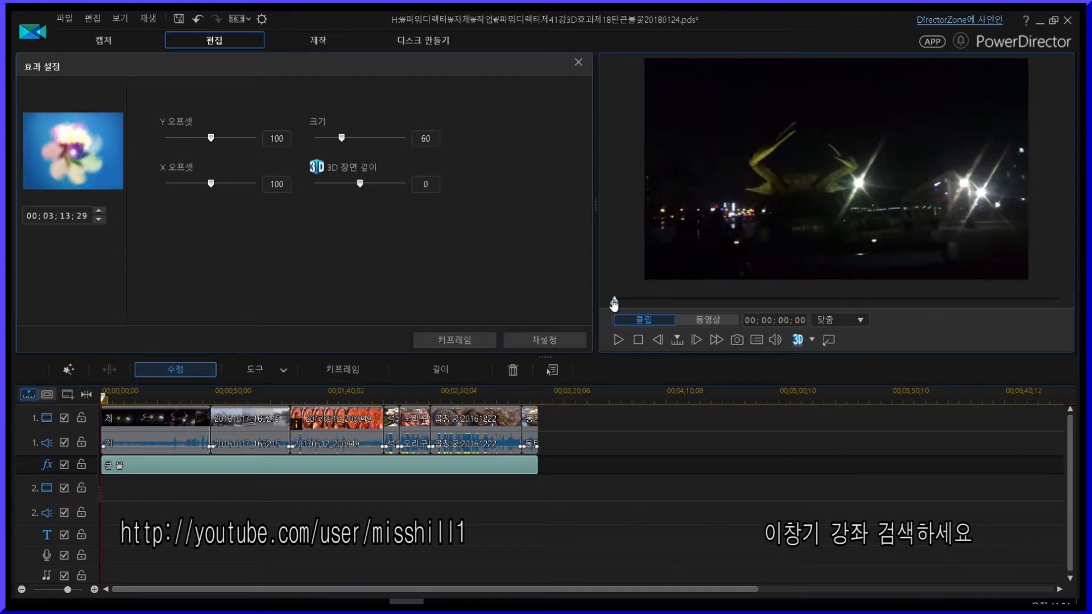
drag(615, 301, 620, 303)
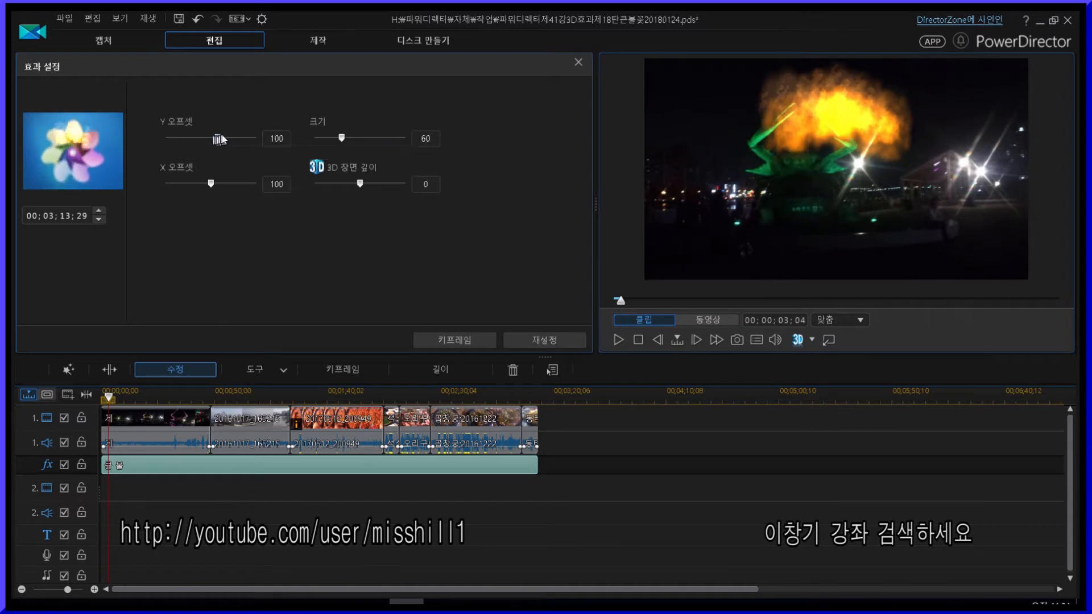
drag(219, 140, 230, 139)
mouse_move(206, 182)
mouse_down()
mouse_move(220, 180)
mouse_move(206, 183)
mouse_up()
drag(341, 137, 357, 137)
drag(360, 183, 374, 183)
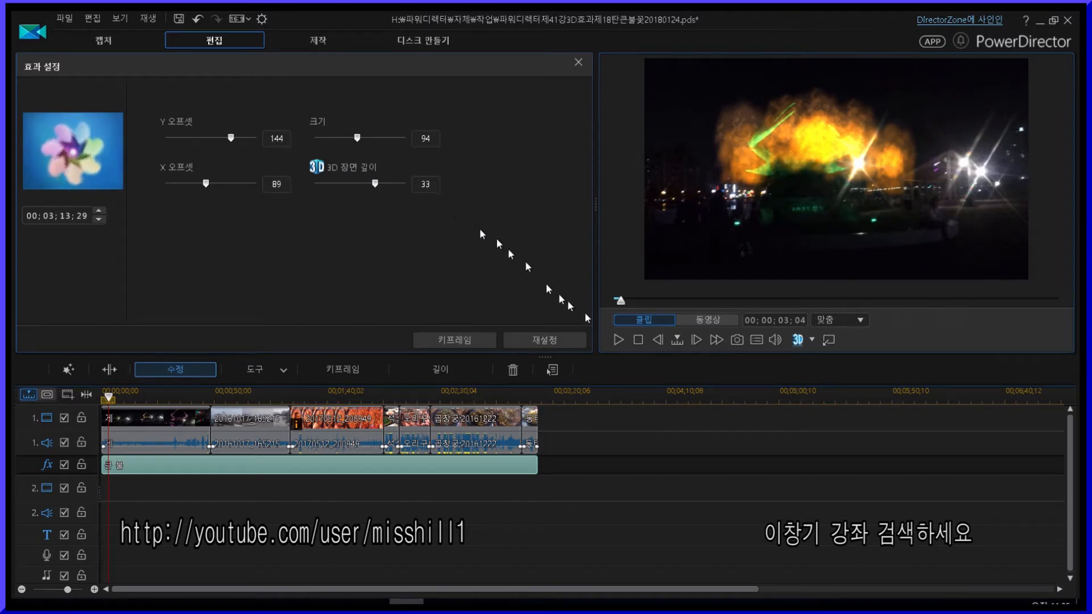
click(618, 340)
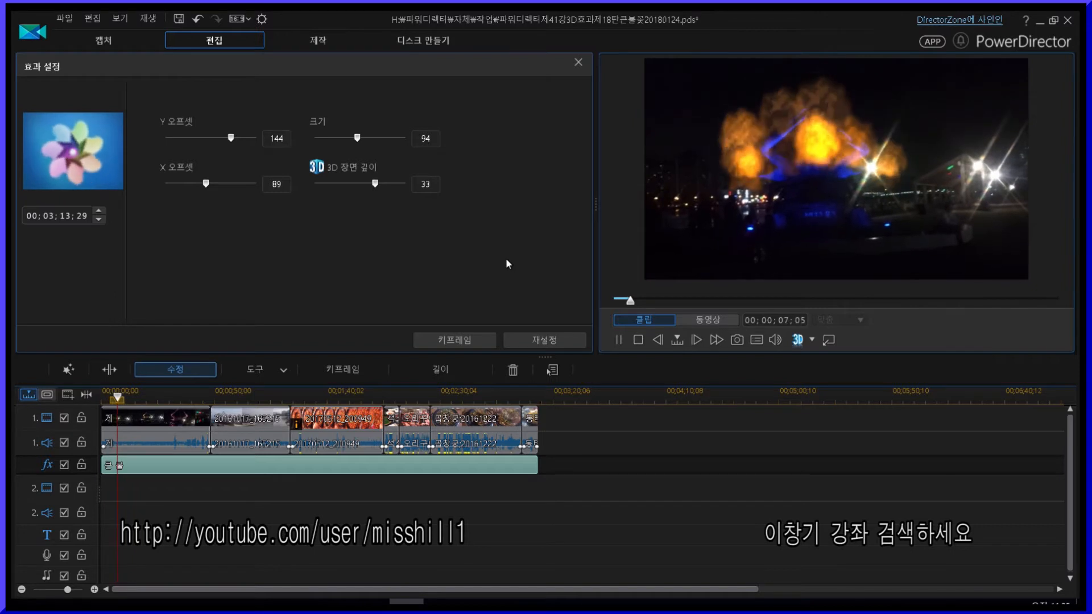
click(638, 340)
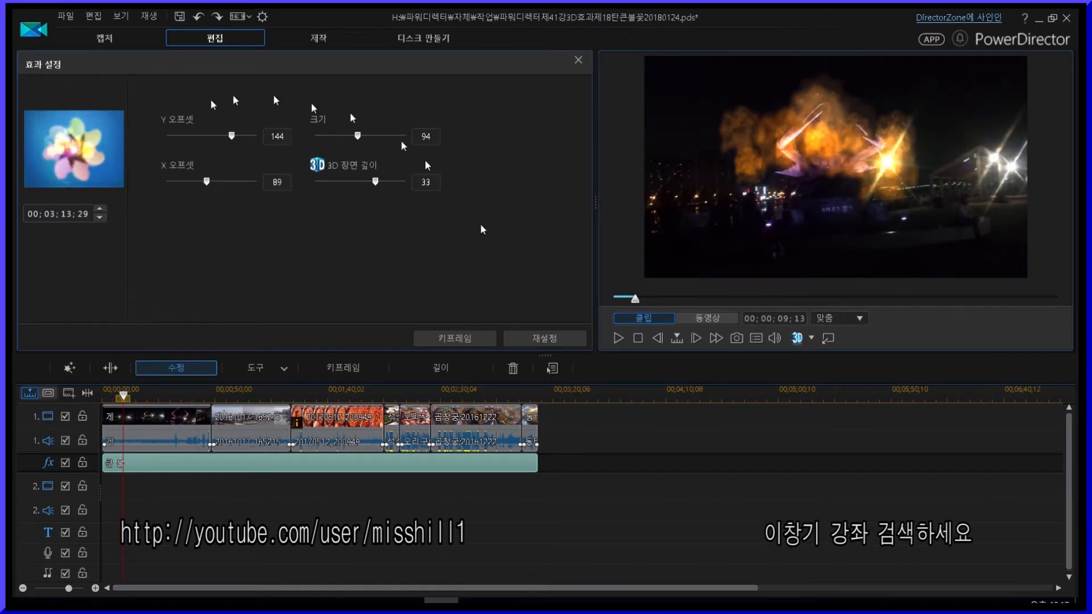
- Reset the 큰 불 effect's settings to their defaults and open its keyframe settings
click(541, 340)
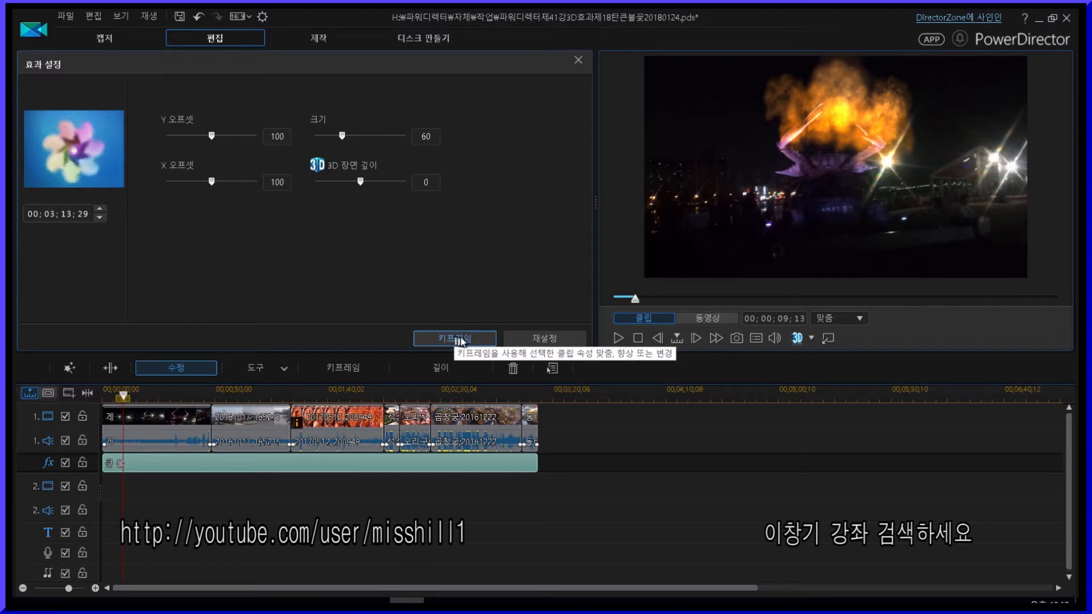
click(460, 339)
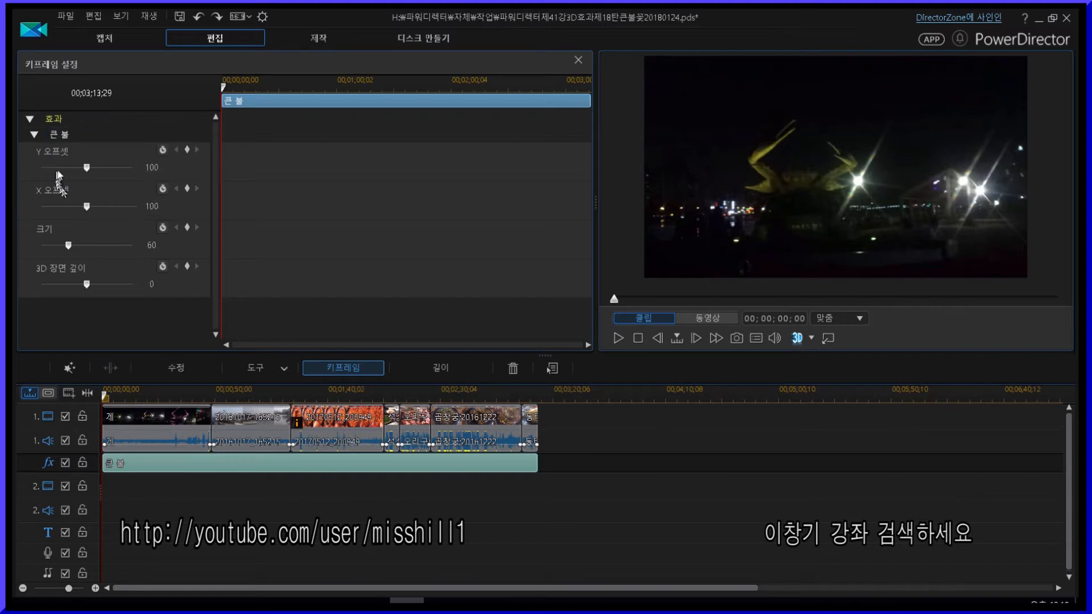
- Create keyframes at the start of the 큰 불 effect with Y offset 200, X offset 200, size 200 and 3D scene depth 100
drag(70, 168, 78, 169)
drag(41, 168, 132, 169)
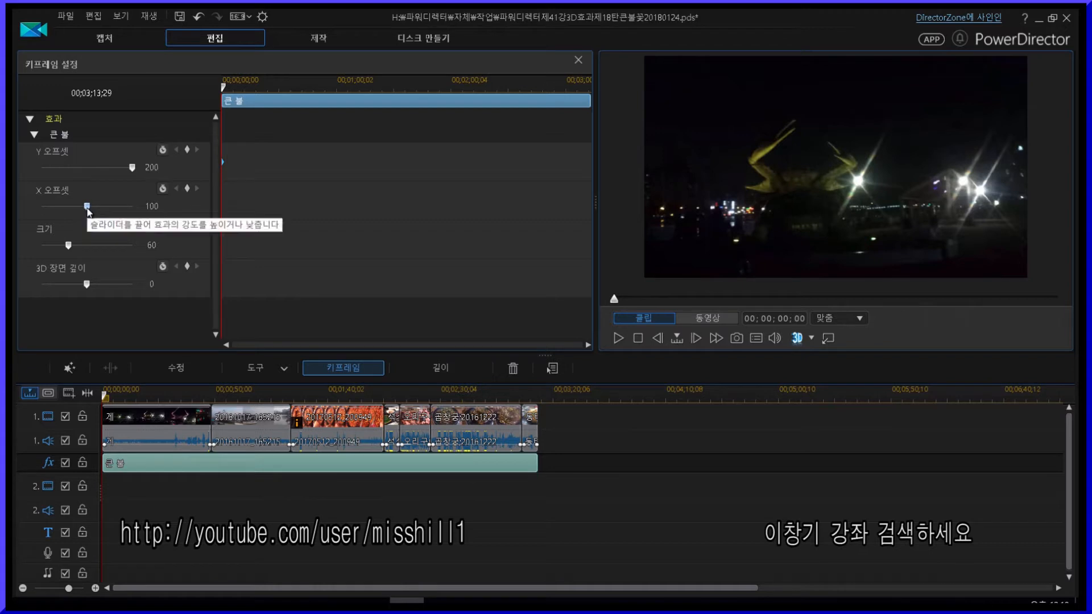
mouse_move(87, 206)
mouse_down()
mouse_move(55, 207)
mouse_move(93, 207)
mouse_up()
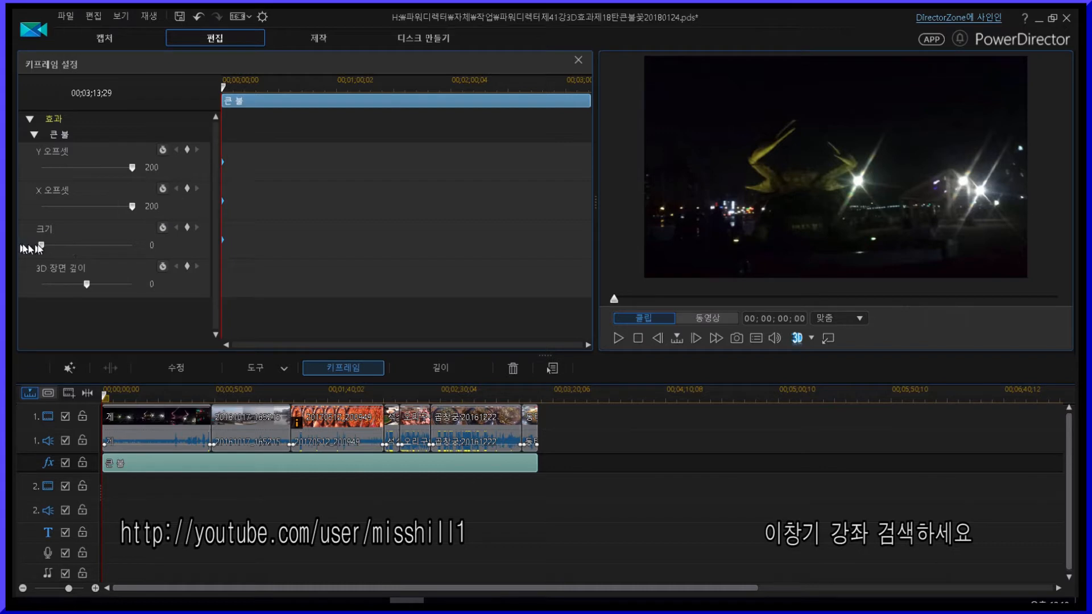
drag(41, 245, 133, 245)
click(87, 284)
drag(40, 285, 58, 285)
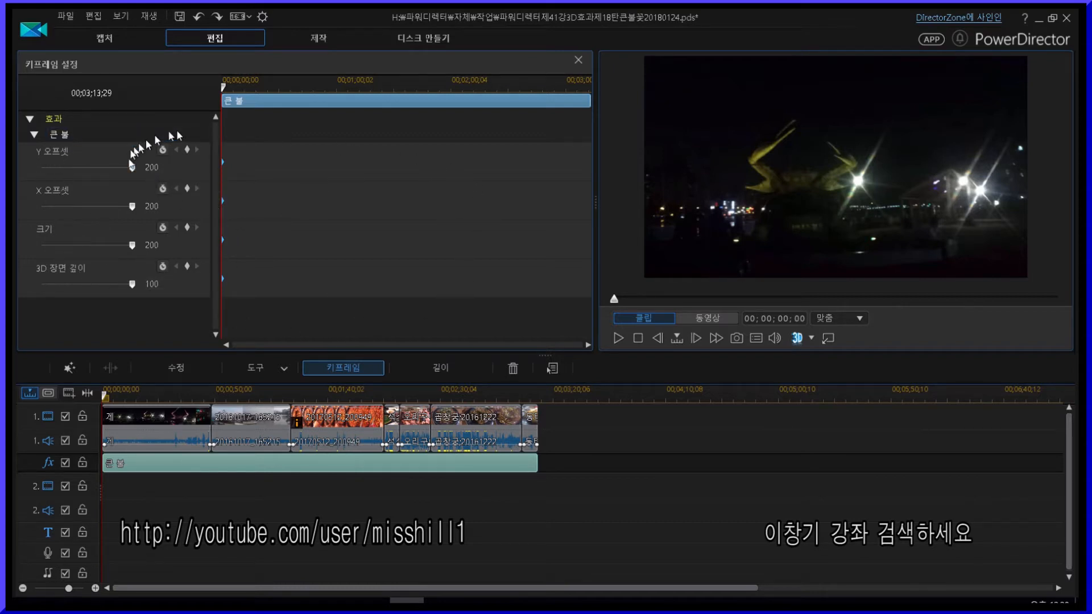
- Set the starting keyframes to Y offset 100, X offset 100, size 100 and 3D scene depth 0
double_click(158, 166)
text(100)
key(Tab)
text(100)
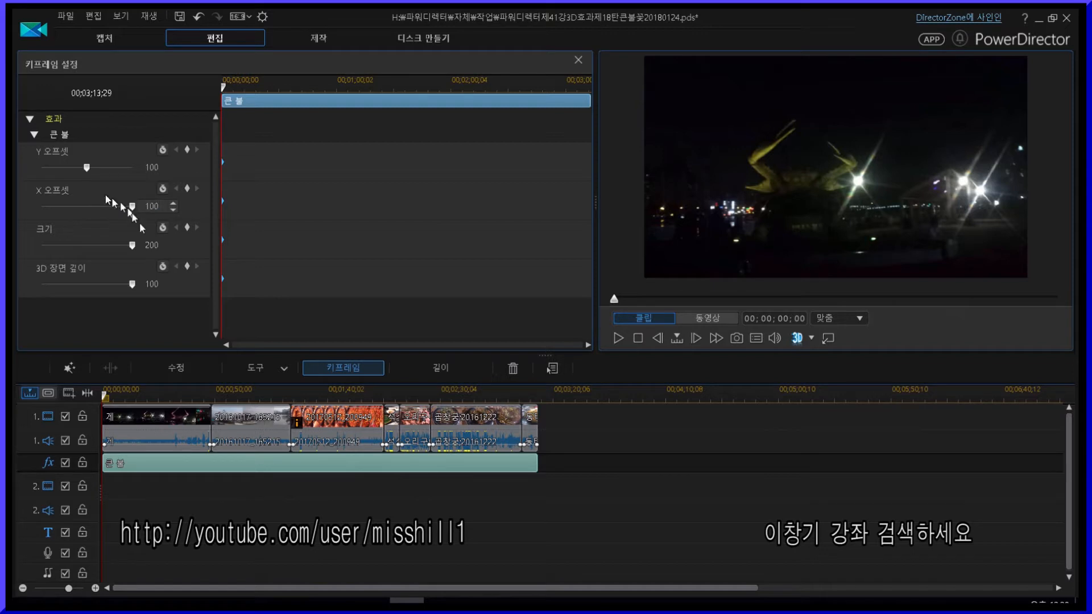
key(Tab)
text(100)
key(Tab)
text(0)
key(Tab)
- Remove the starting keyframes of the Y offset, X offset, size and 3D scene depth
right_click(224, 165)
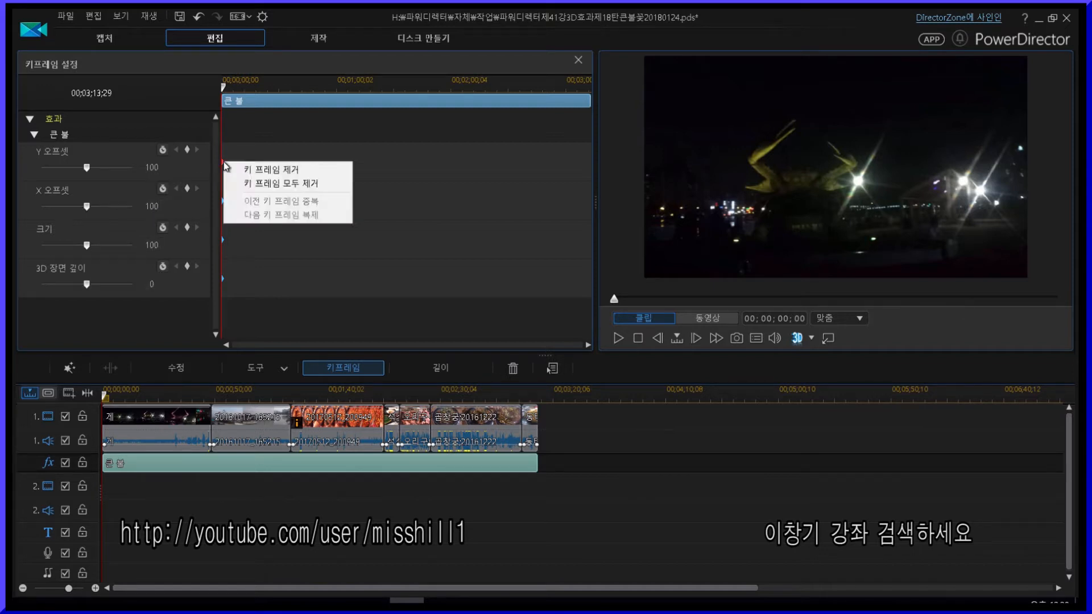
click(239, 171)
right_click(225, 205)
click(238, 212)
right_click(224, 241)
click(288, 249)
right_click(222, 282)
click(241, 284)
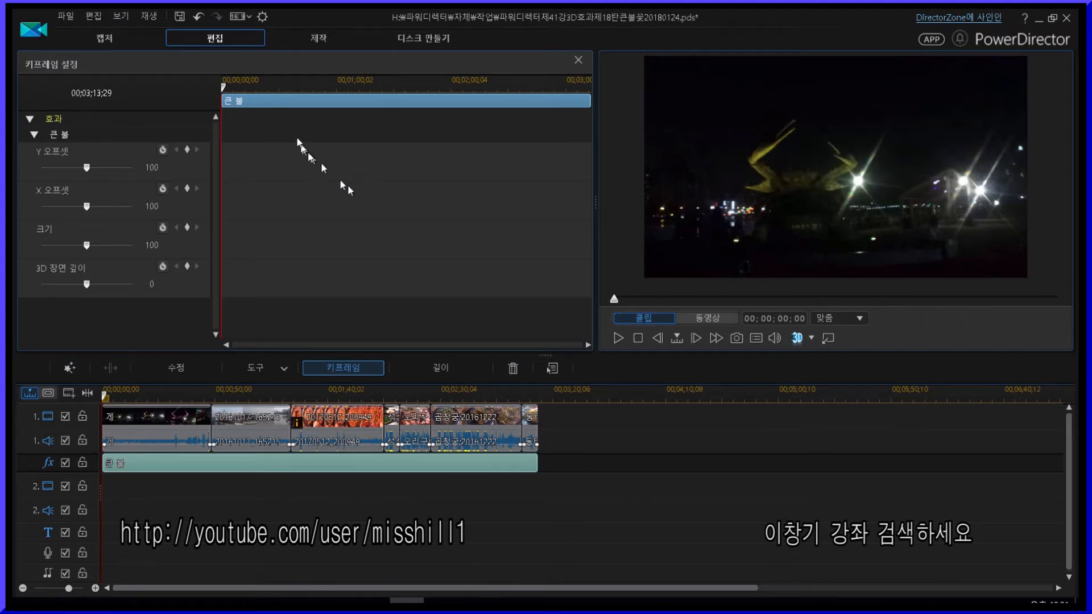
- Create keyframes at 00;00;04;11 in the 큰 불 effect with Y offset 178, X offset 89 and size 15
drag(223, 88, 229, 88)
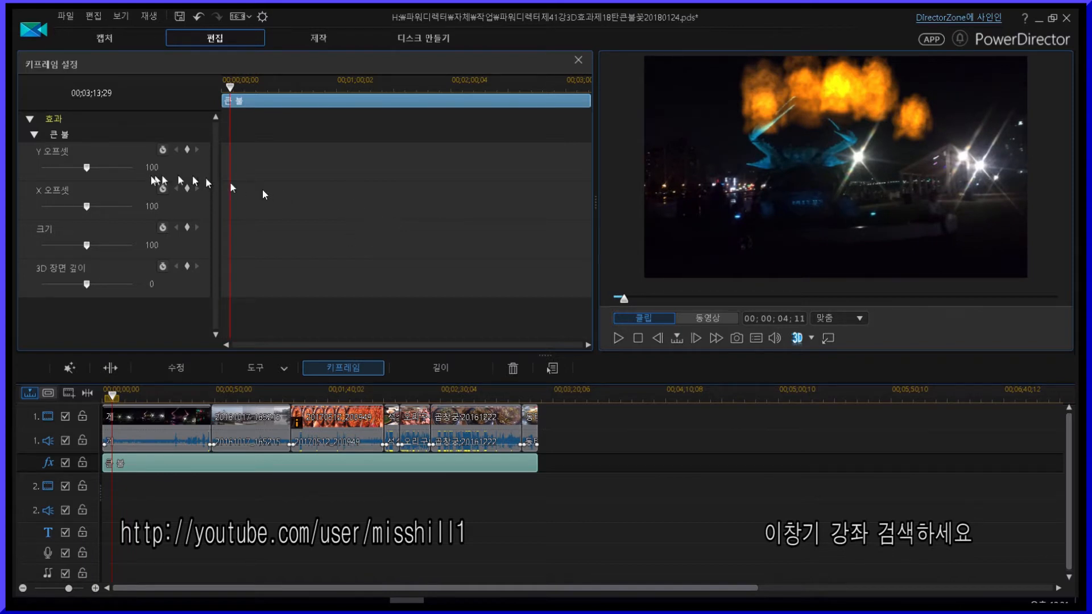
drag(89, 170, 122, 169)
drag(87, 206, 42, 208)
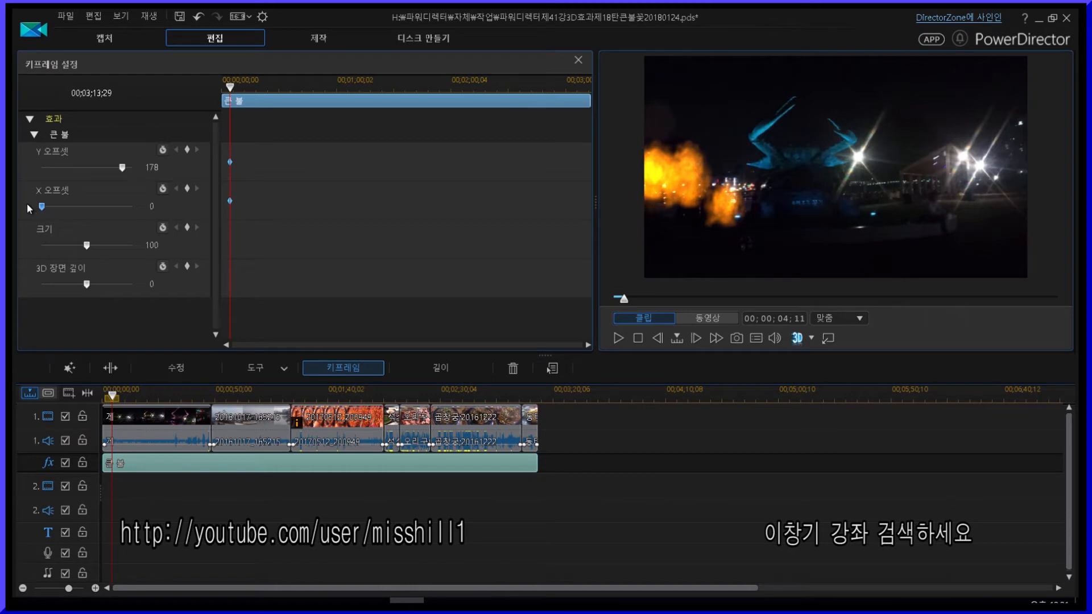
drag(41, 207, 83, 211)
drag(88, 249, 139, 252)
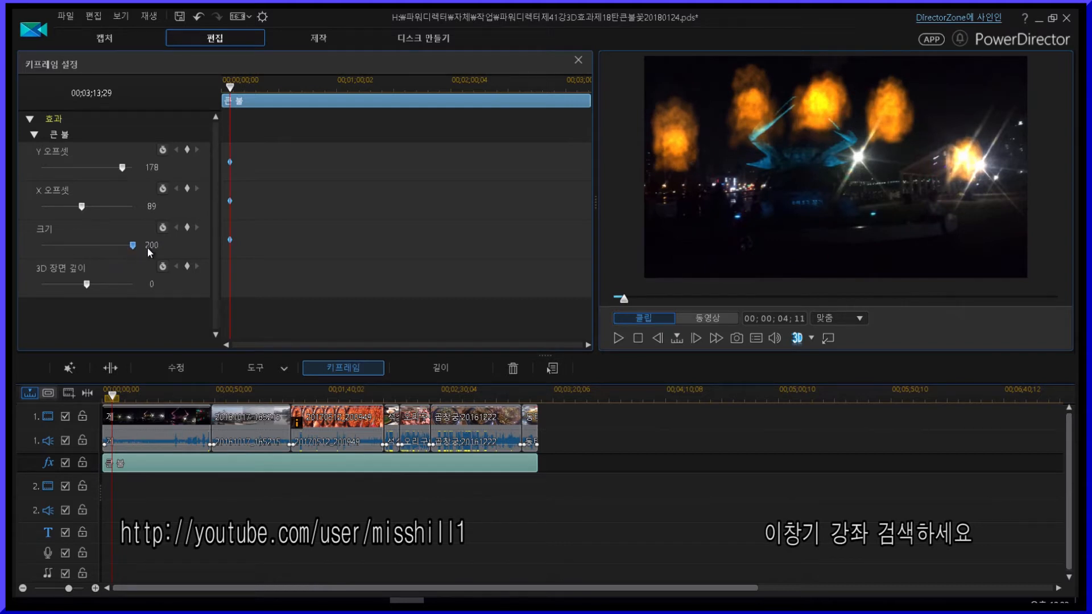
drag(141, 248, 48, 255)
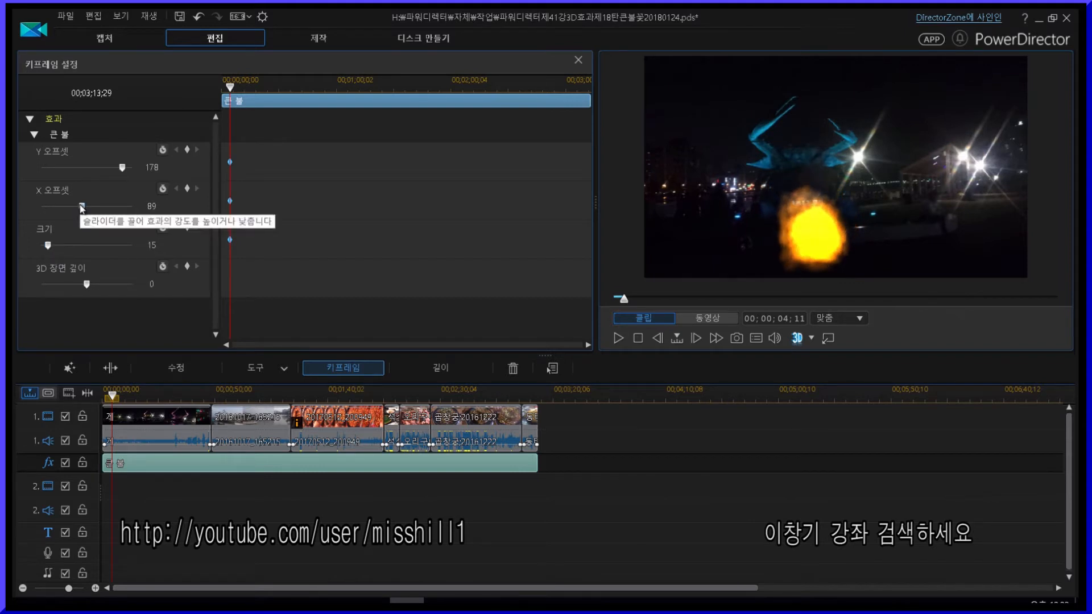
- Adjust the keyframes at 00;00;04;11 to X offset 87, Y offset 143 and size 0 to place a small flame below the crab
drag(81, 206, 81, 207)
drag(121, 167, 80, 208)
drag(95, 170, 106, 170)
drag(47, 247, 40, 250)
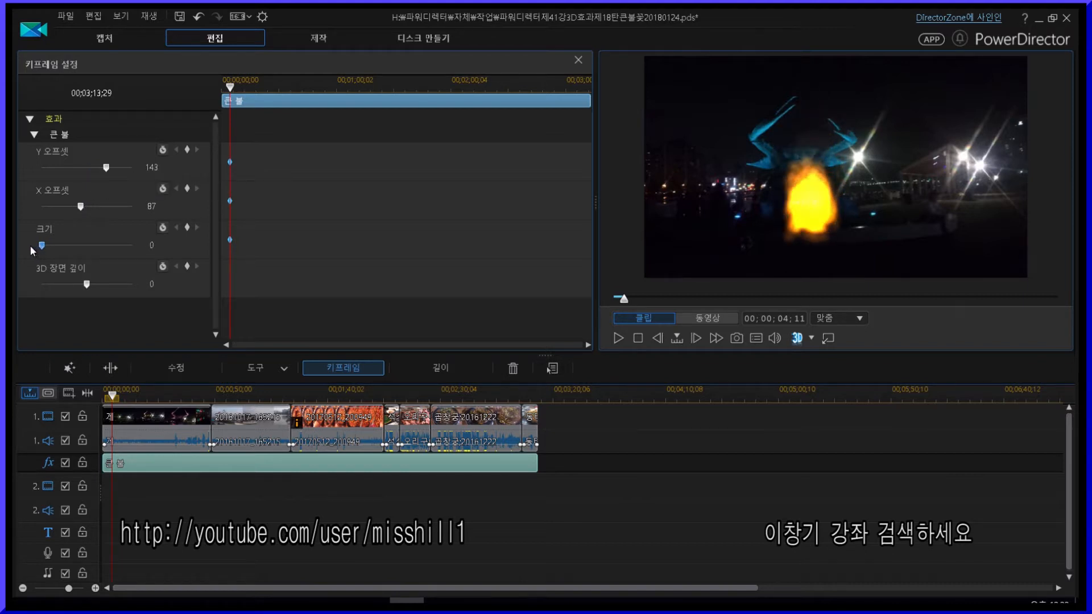
- Set the 큰 불 keyframes to Y offset 112 and 3D scene depth 65, and move them to the start of the effect
drag(106, 169, 81, 207)
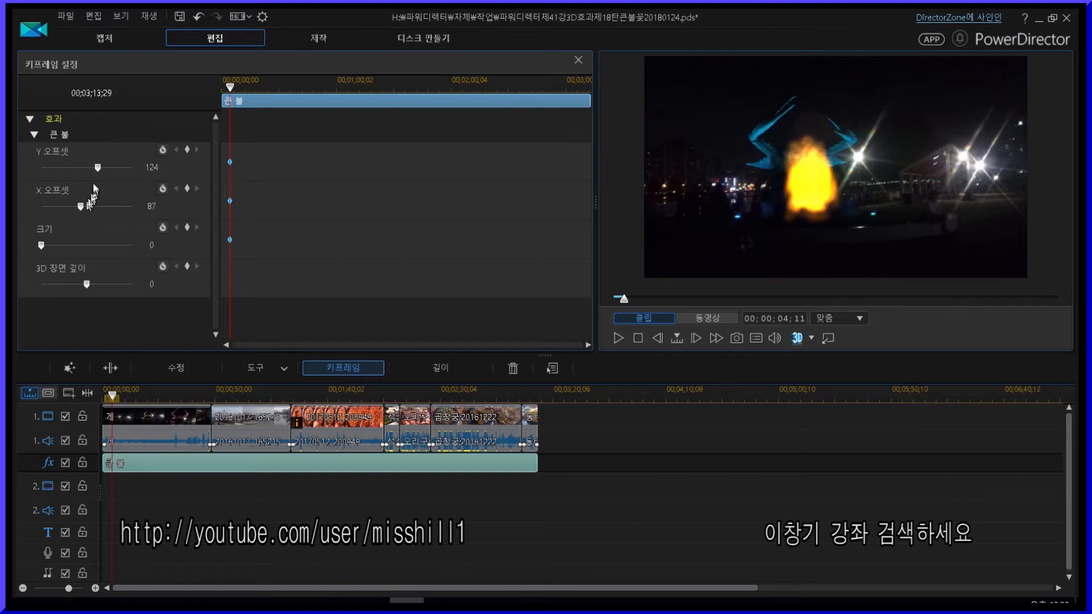
mouse_move(97, 169)
mouse_down()
mouse_move(77, 178)
mouse_move(104, 174)
mouse_move(92, 182)
mouse_up()
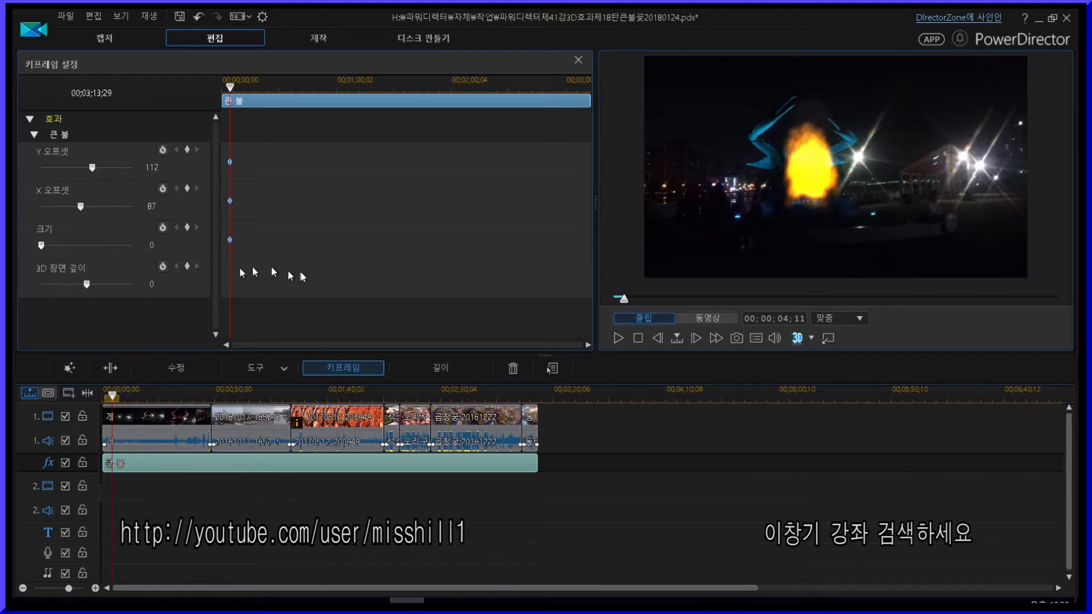
drag(87, 284, 112, 290)
drag(224, 150, 222, 285)
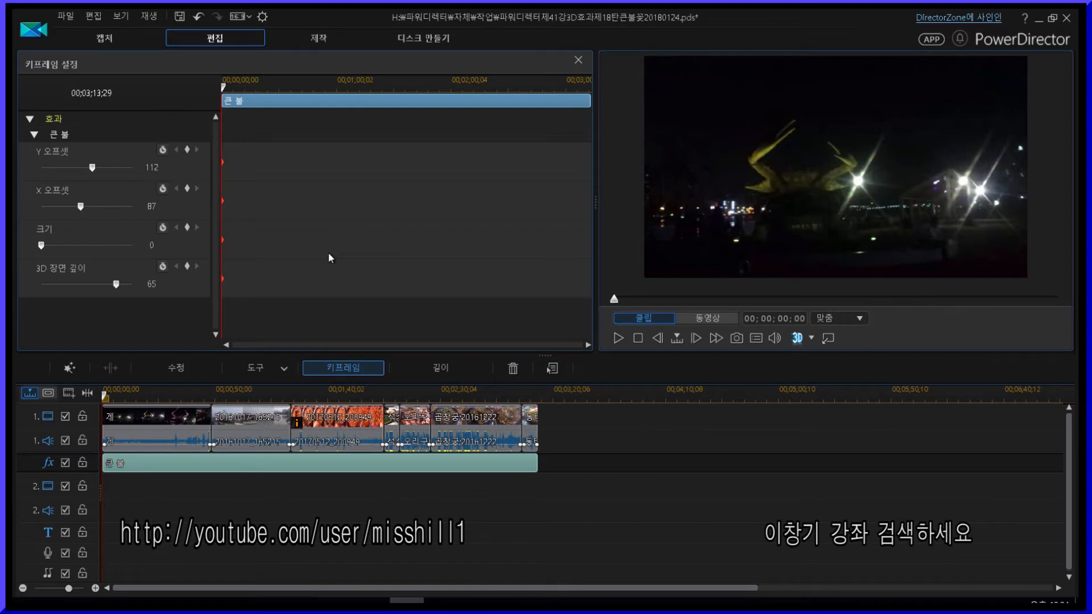
- Preview the opening flame and add keyframes for the Y offset, X offset, size and 3D scene depth at 00;00;05;24
key(space)
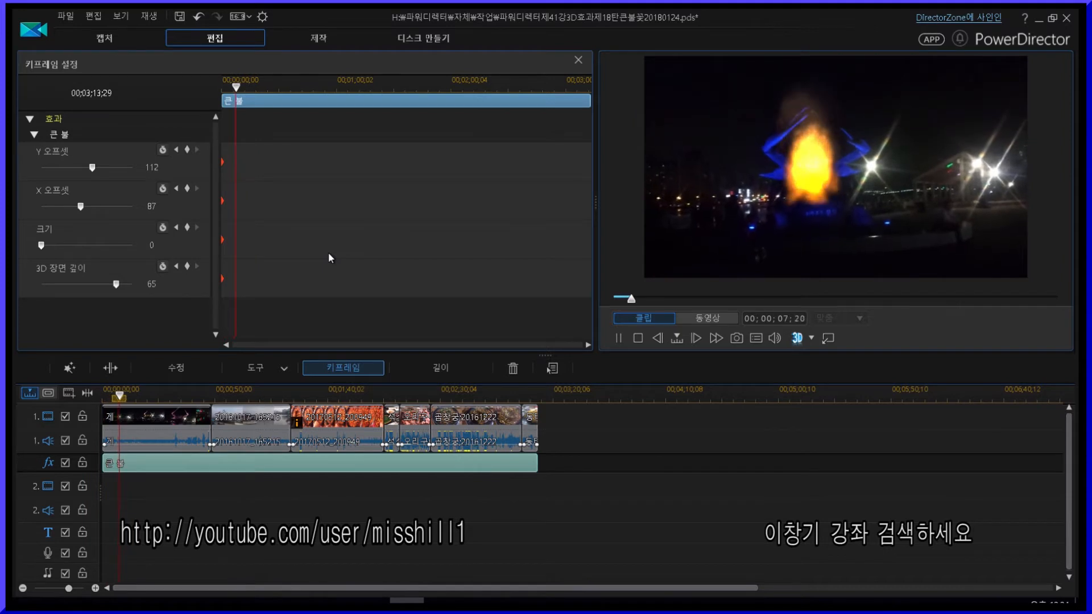
key(space)
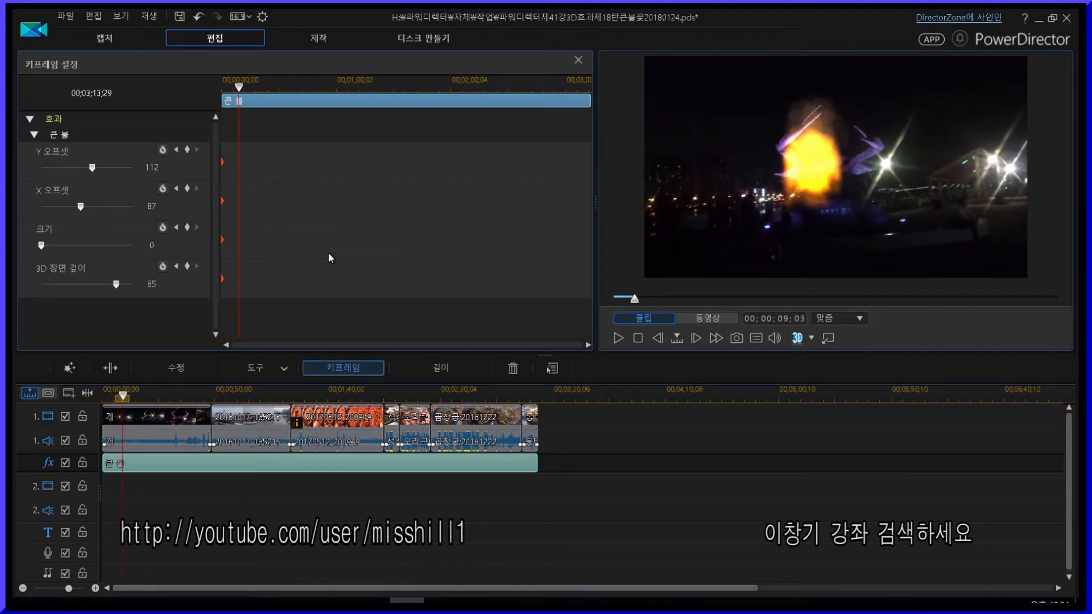
drag(239, 89, 233, 92)
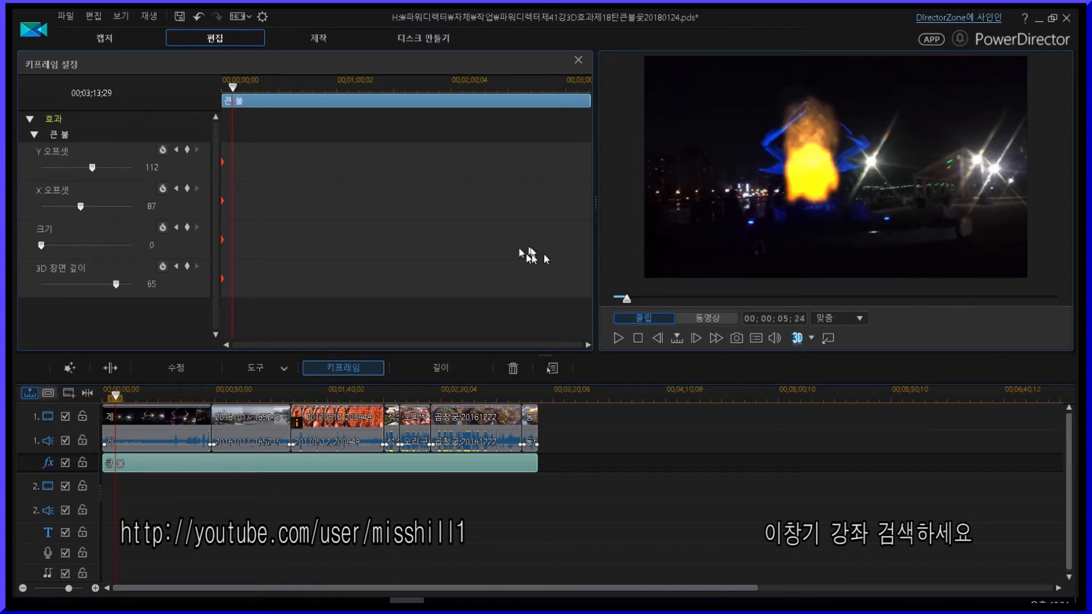
click(187, 149)
click(187, 188)
click(187, 228)
- Create keyframes at 00;00;23;25 with Y offset 120, X offset 100, size 32 and 3D scene depth 23
drag(232, 88, 266, 86)
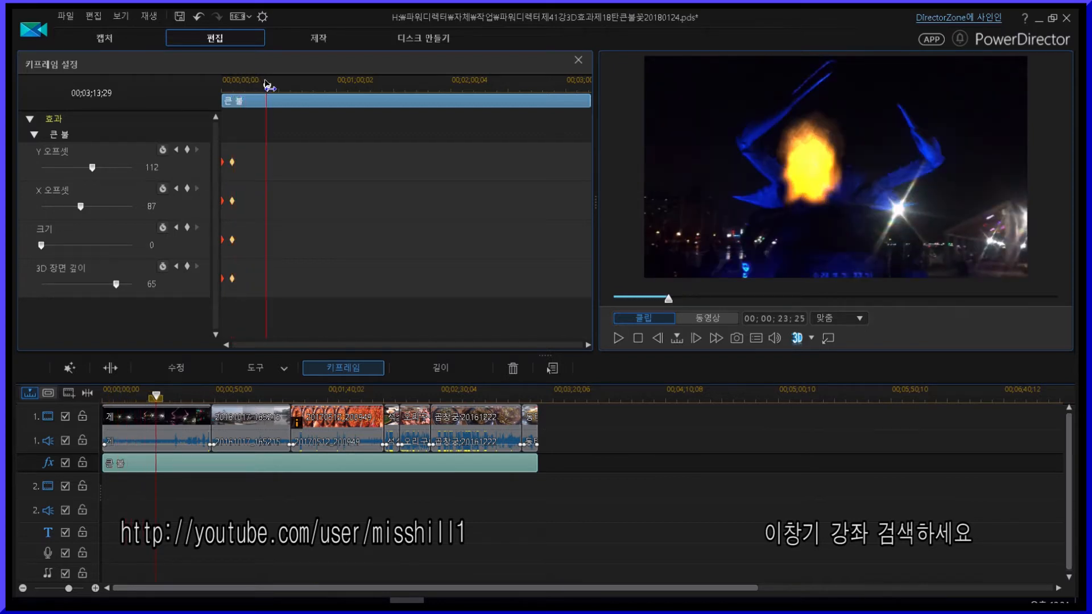
drag(42, 247, 55, 248)
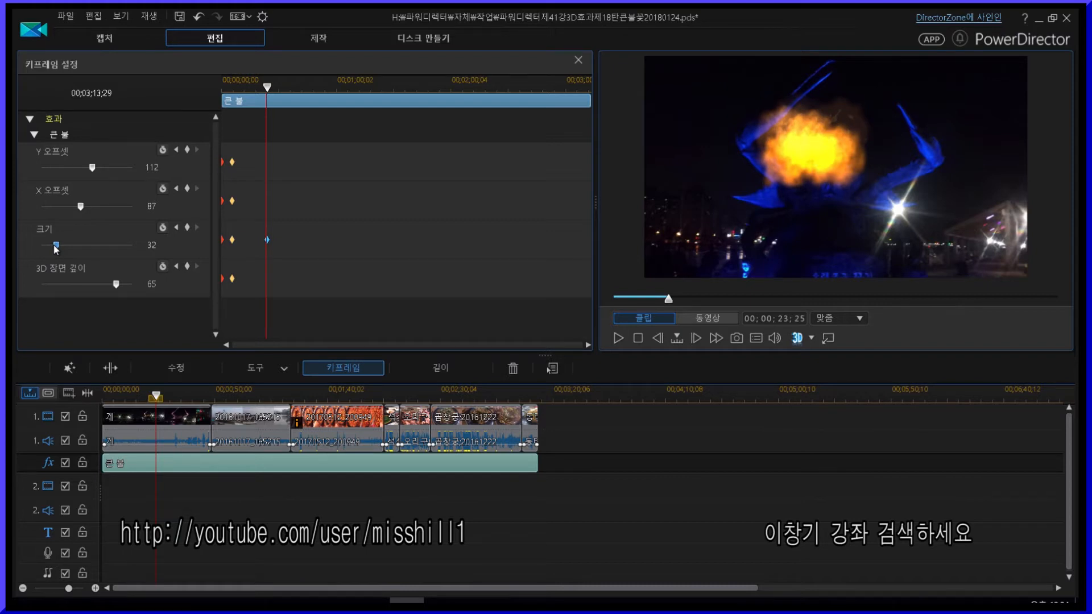
drag(92, 168, 86, 207)
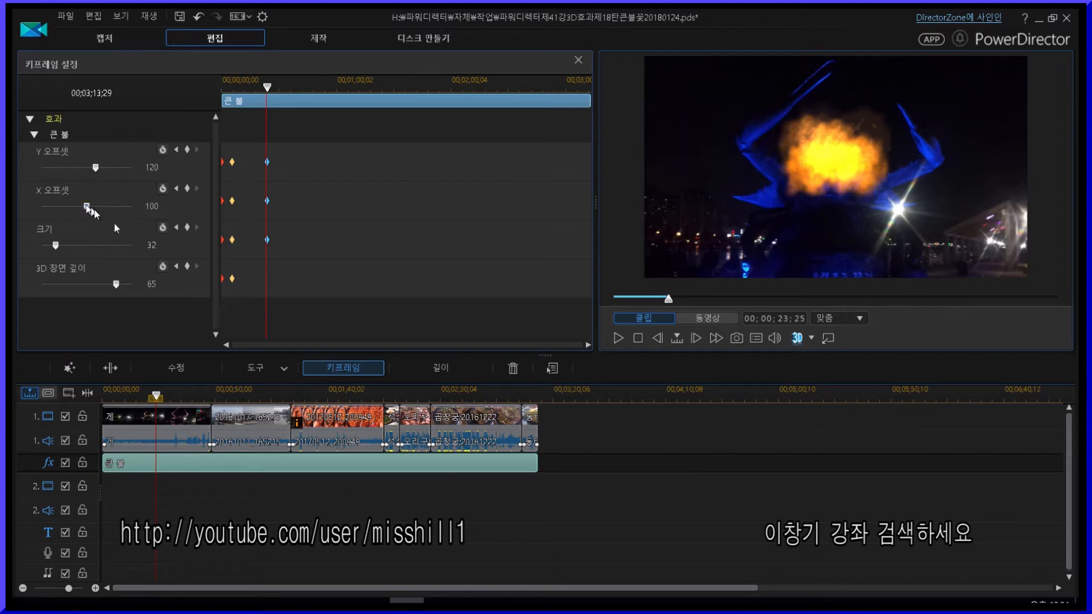
drag(116, 284, 97, 287)
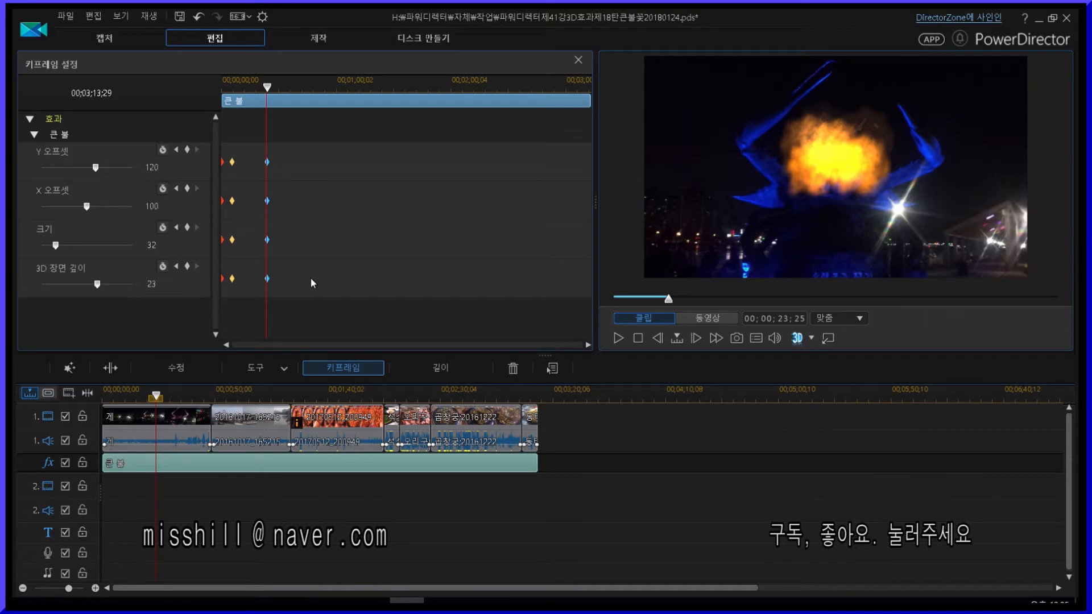
- Preview the growing flame and move its last set of keyframes earlier to about 00;00;14;24
drag(268, 87, 242, 102)
key(space)
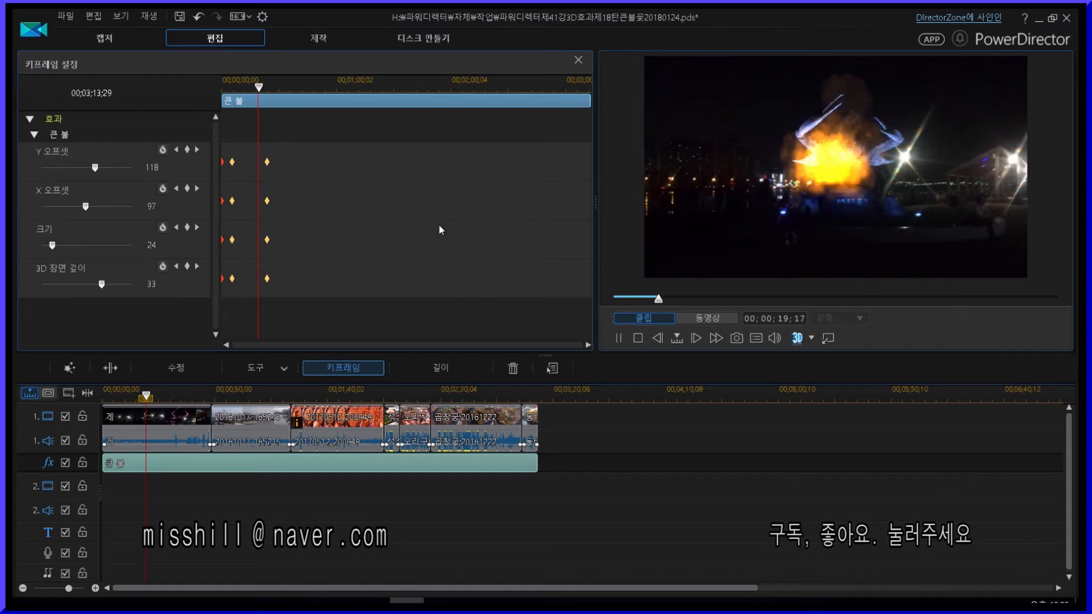
key(space)
drag(252, 147, 251, 289)
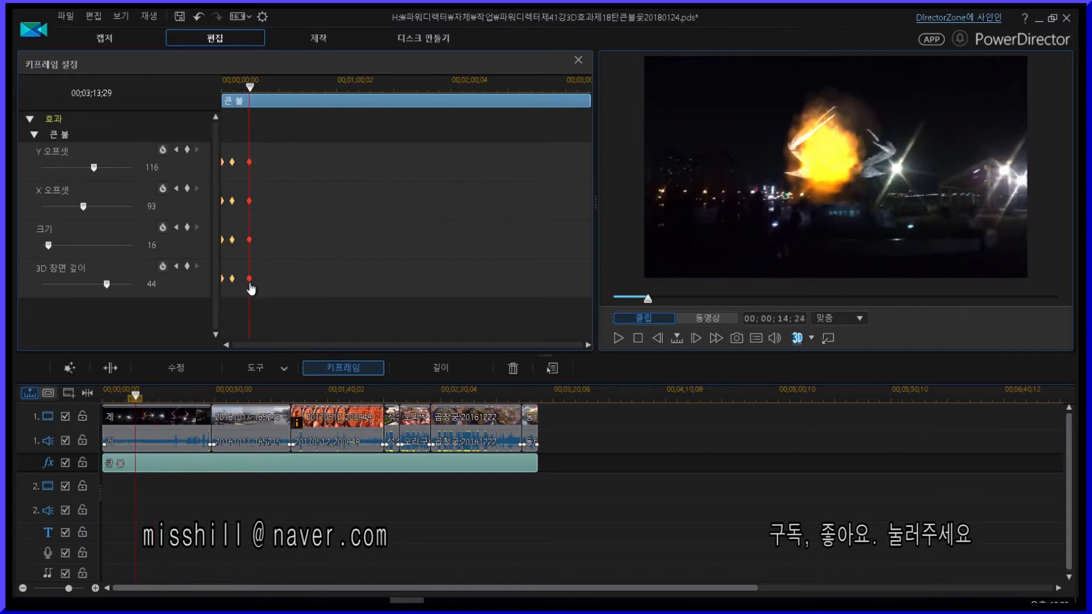
- Play back the retimed flame and add keyframes for all four properties at 00;00;20;27, keeping the values of the previous set
key(space)
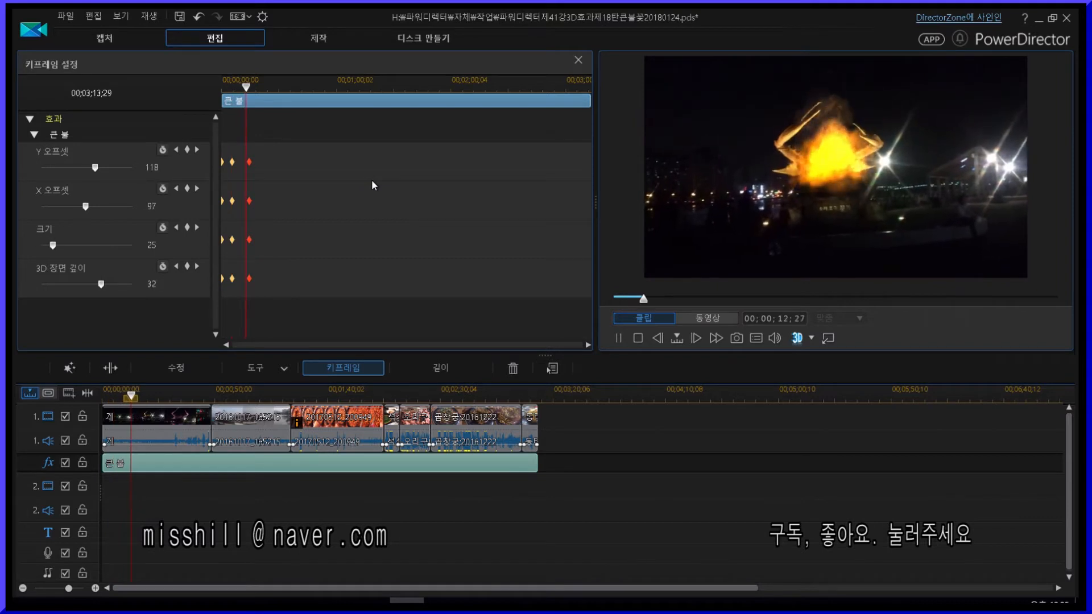
key(space)
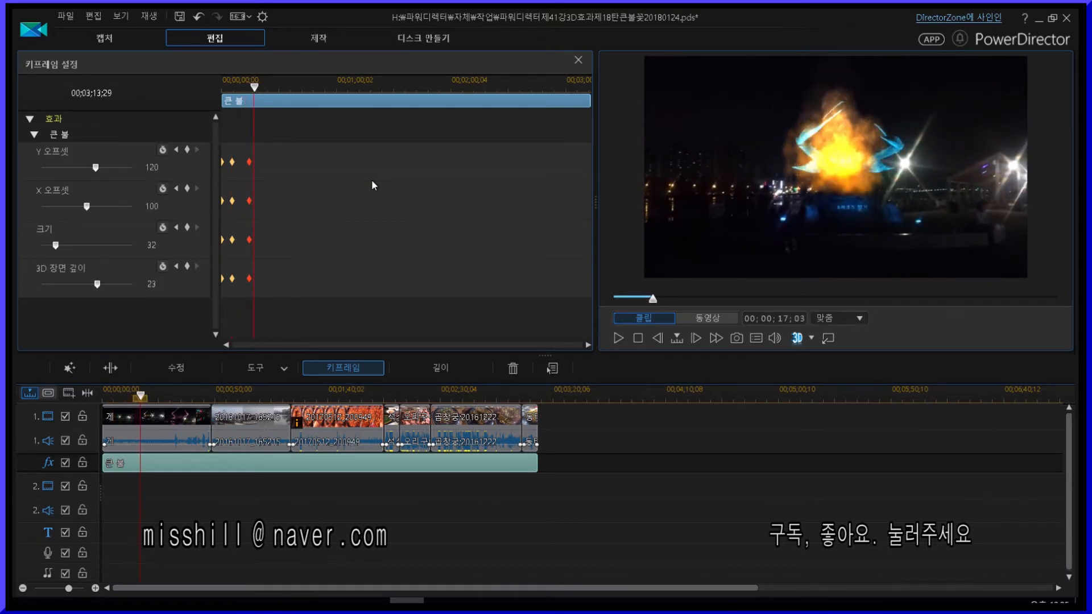
key(space)
mouse_move(257, 87)
mouse_down()
mouse_move(275, 87)
mouse_move(263, 88)
mouse_up()
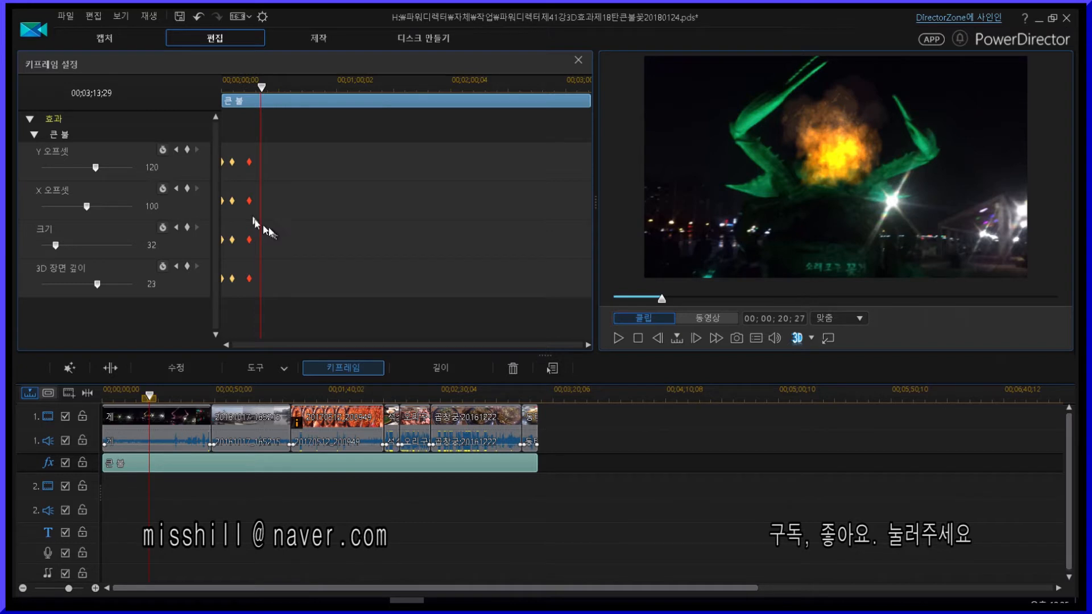
click(187, 150)
click(187, 188)
click(187, 227)
click(187, 266)
- Create keyframes at 00;00;30;15 with Y offset 121, X offset 96, size 57 and 3D scene depth 23 above the crab
drag(262, 89, 279, 88)
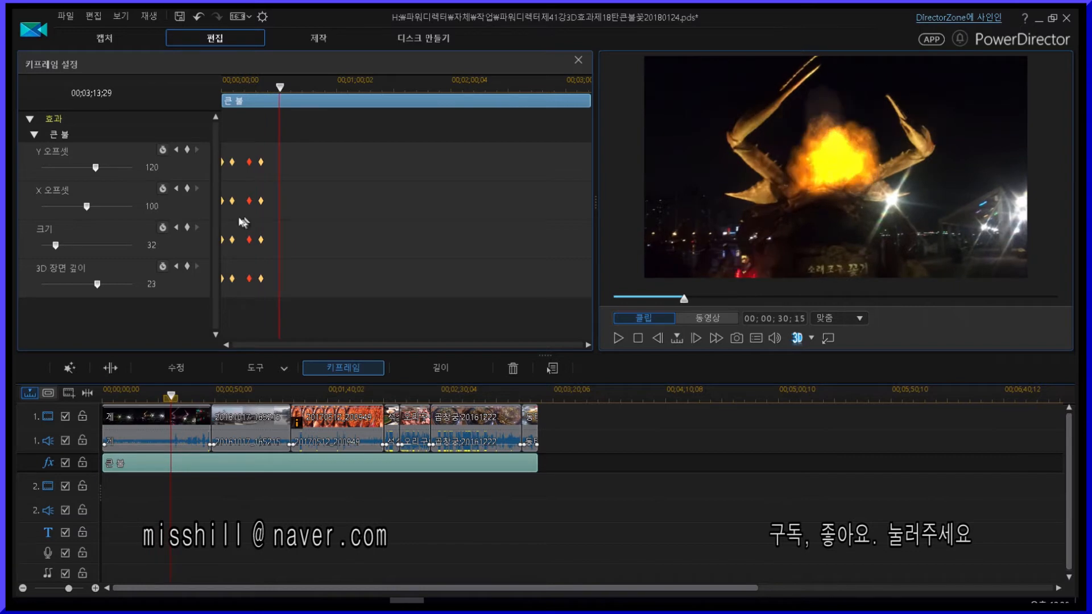
click(187, 149)
click(186, 190)
click(187, 228)
drag(60, 246, 67, 245)
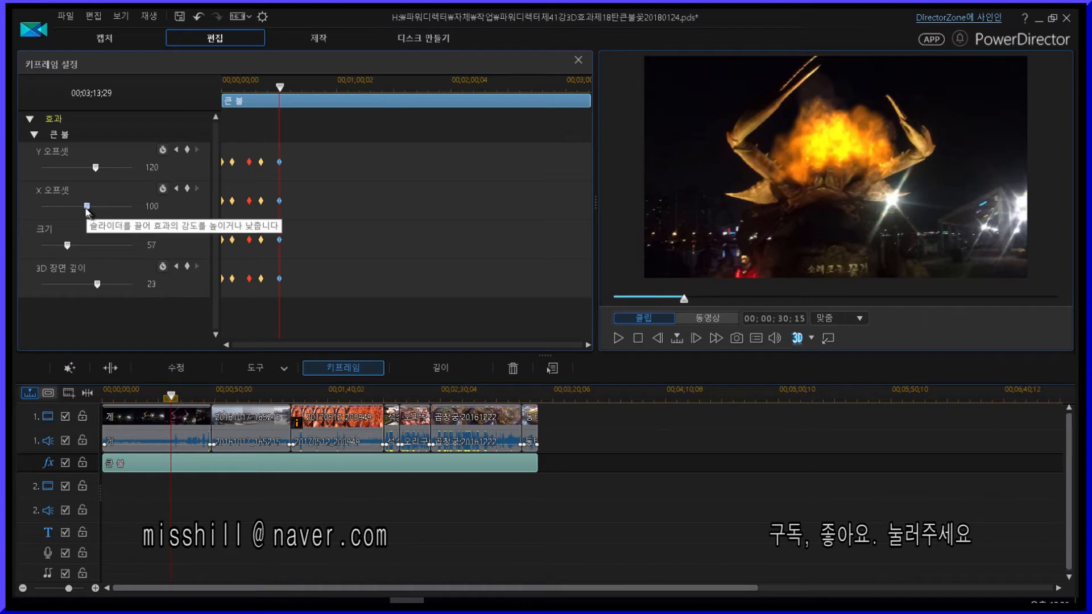
drag(99, 168, 101, 167)
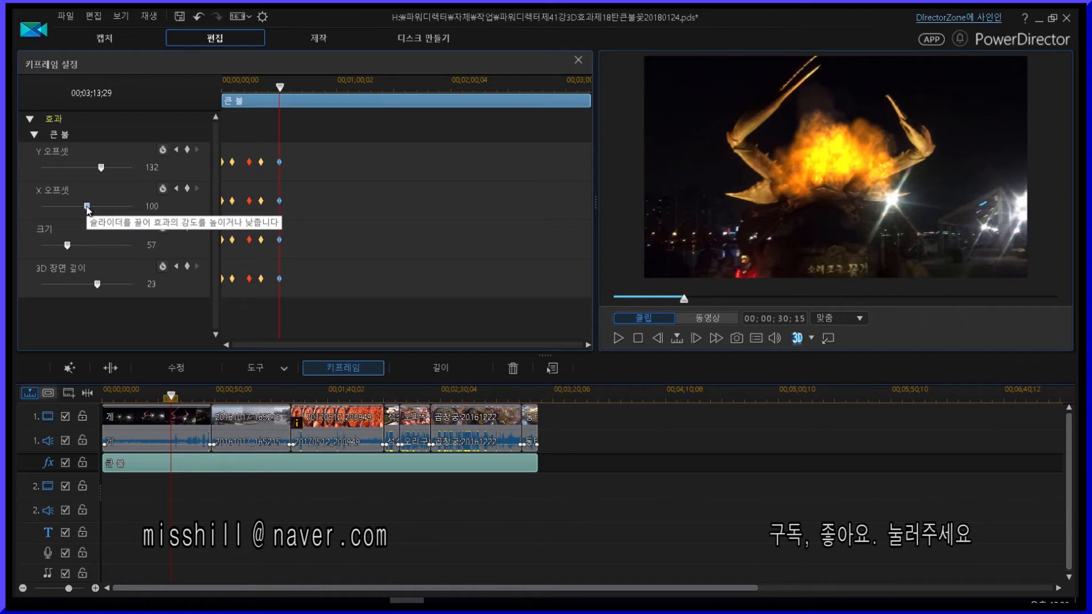
drag(101, 168, 96, 167)
drag(87, 206, 85, 205)
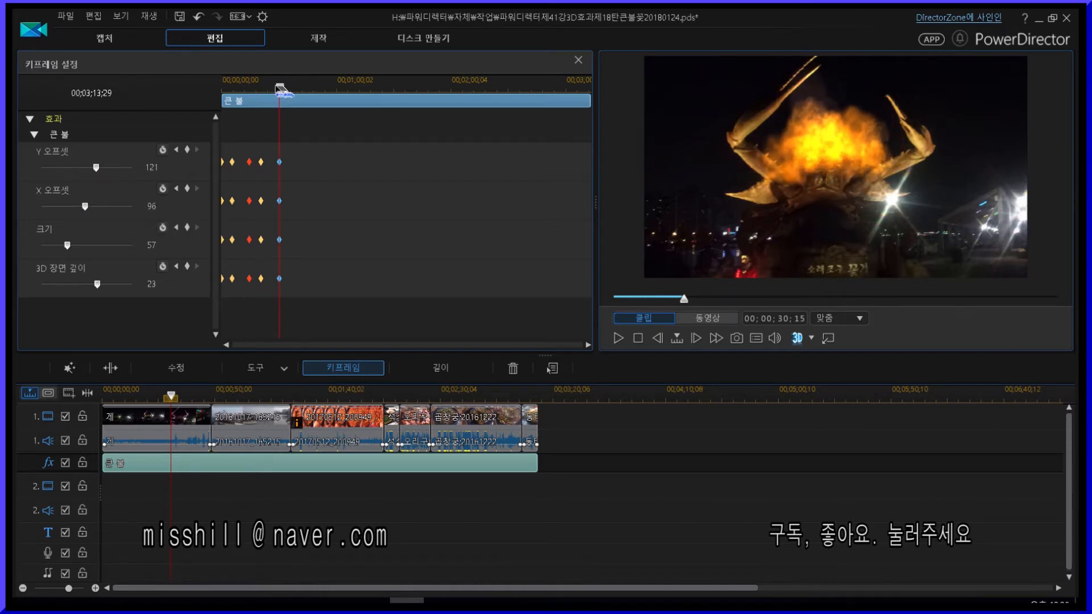
- Preview the flame above the crab and add keyframes for all four properties at 00;00;34;00 with unchanged values
click(274, 87)
key(space)
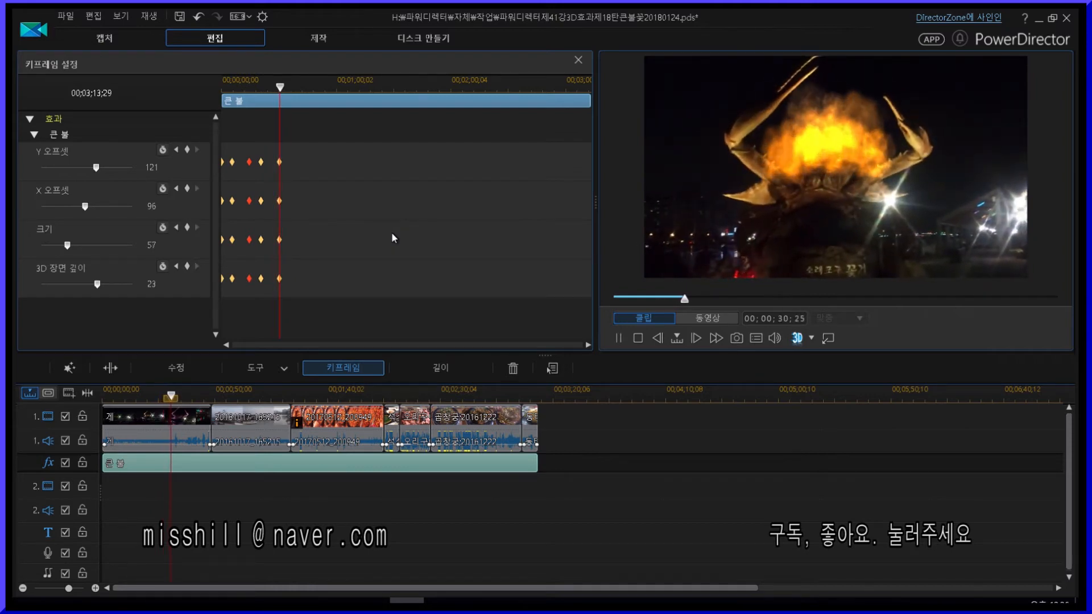
key(space)
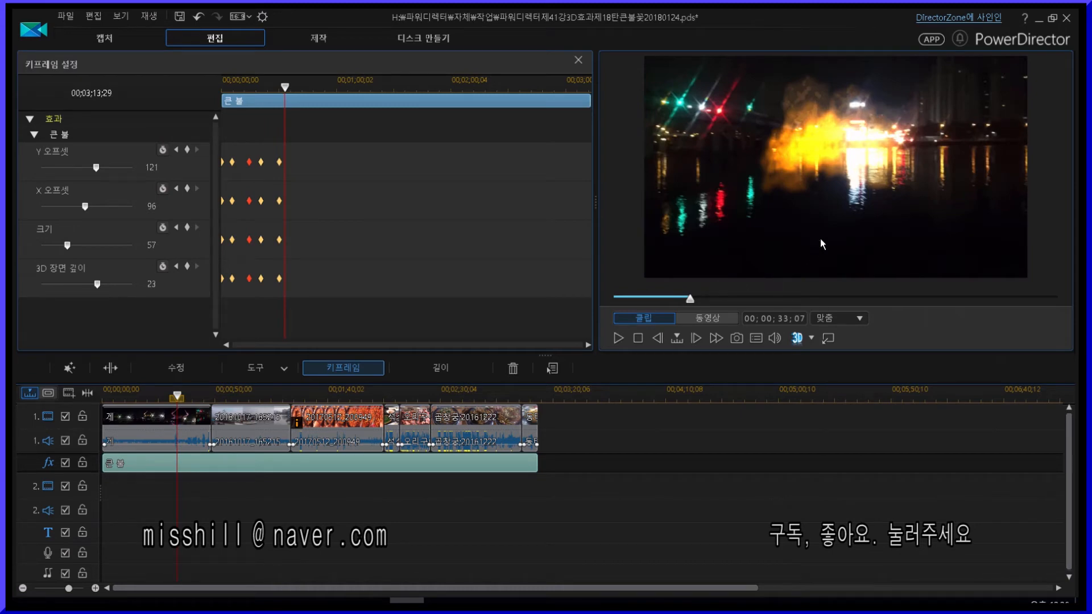
click(287, 88)
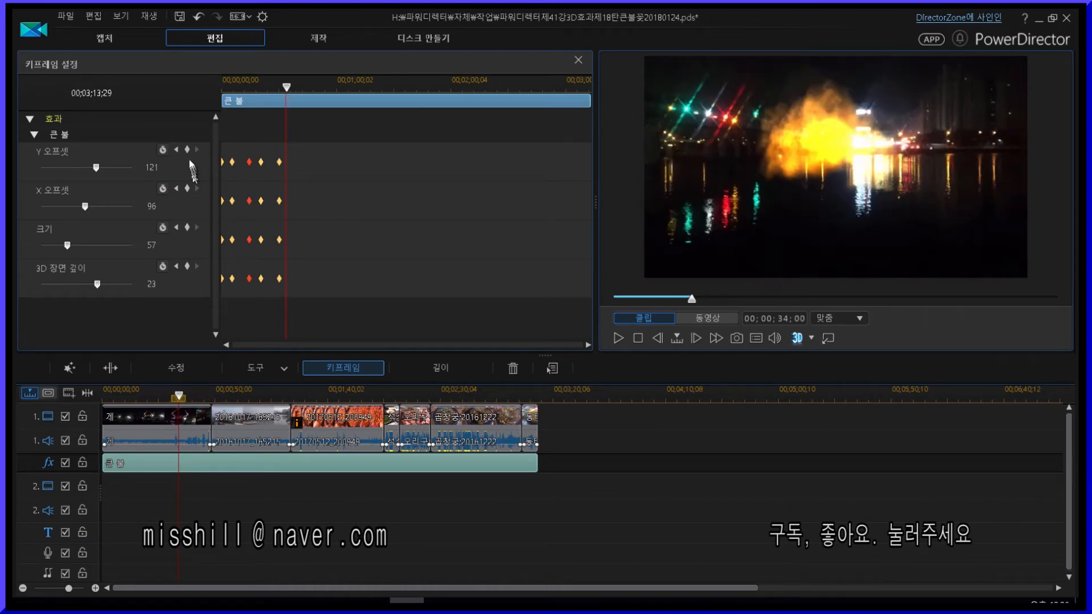
click(187, 150)
click(188, 266)
- Create keyframes at 00;00;44;13 with Y offset 148, X offset 115, size 200 and 3D scene depth 77 over the night river scene
drag(288, 88, 307, 87)
drag(75, 246, 174, 248)
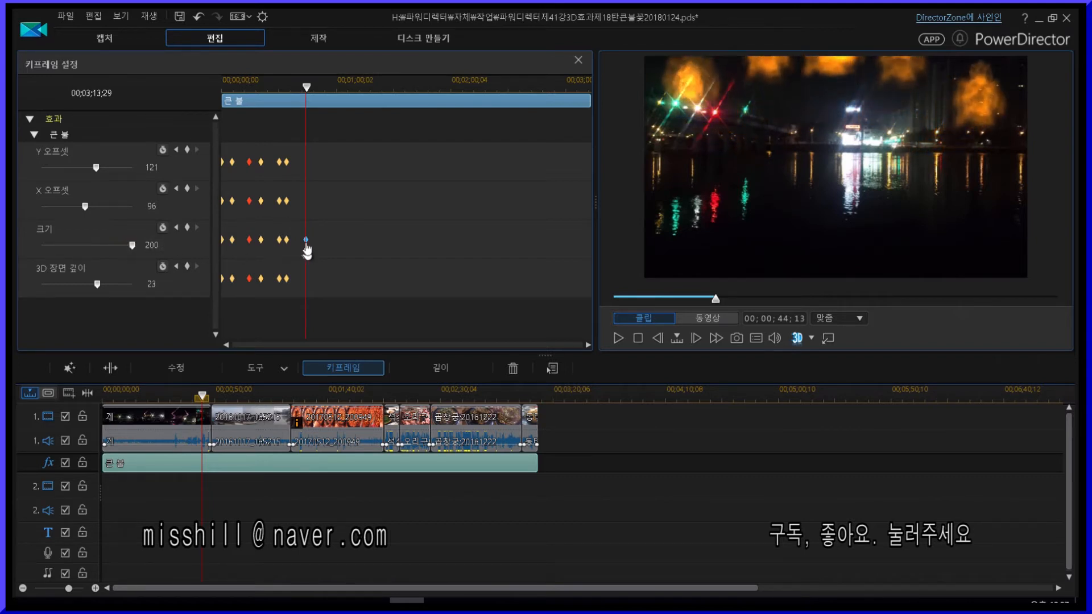
click(109, 174)
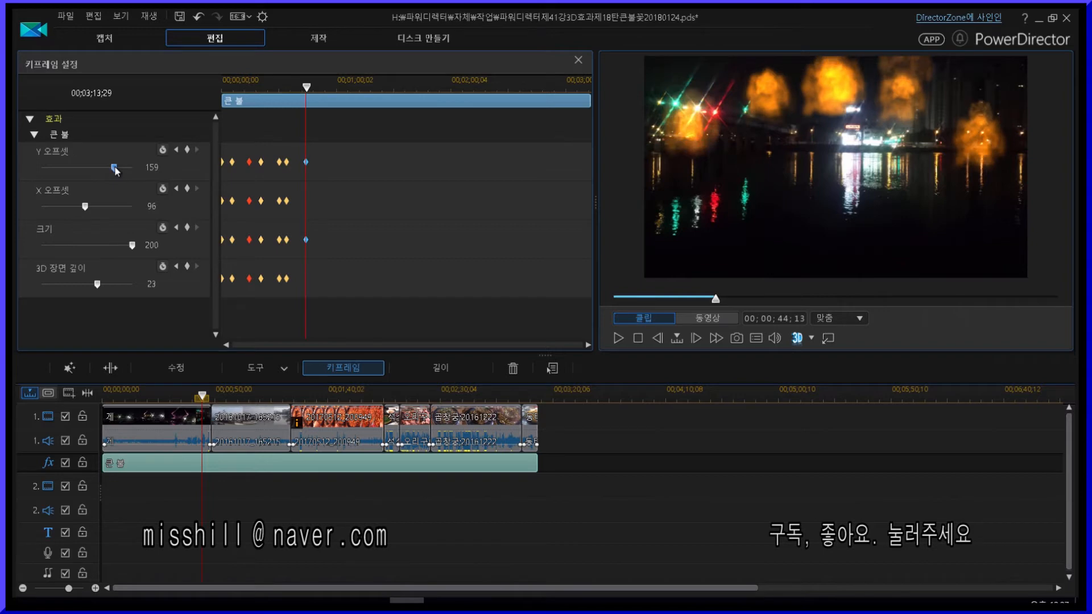
click(96, 208)
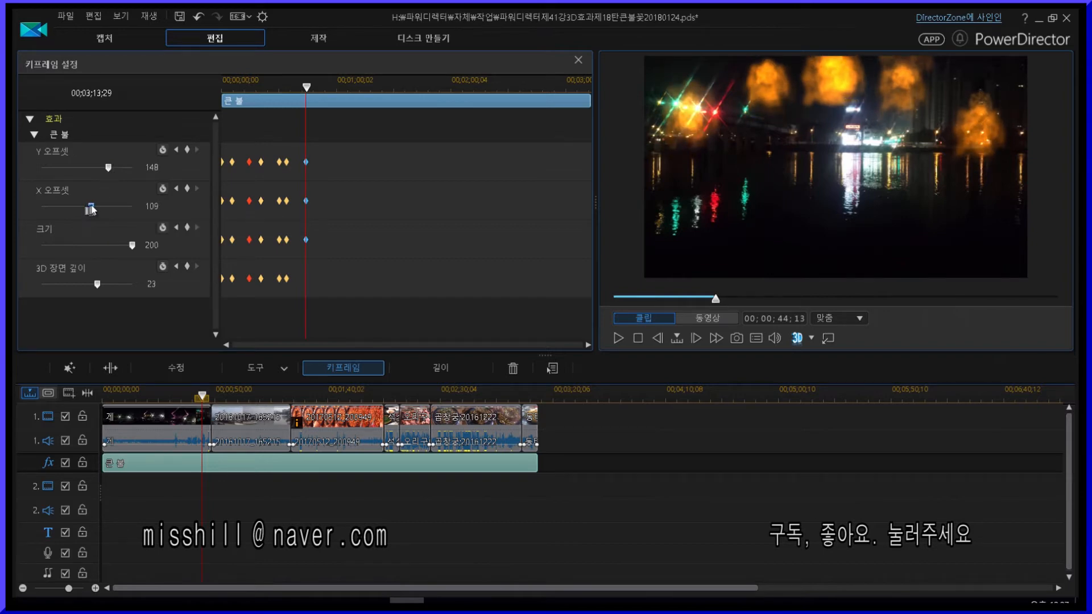
mouse_move(97, 207)
mouse_down()
mouse_move(84, 209)
mouse_move(93, 209)
mouse_up()
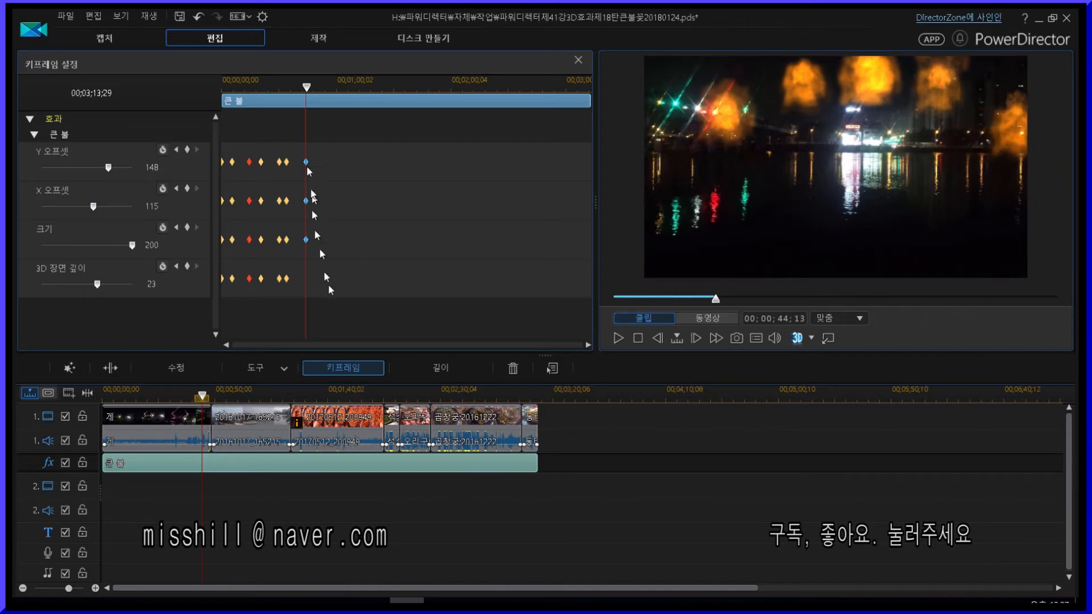
click(187, 267)
- Play back the multiplied flames and add holding keyframes for all four properties at 00;00;47;02, just before the boat clip
drag(306, 88, 281, 104)
key(space)
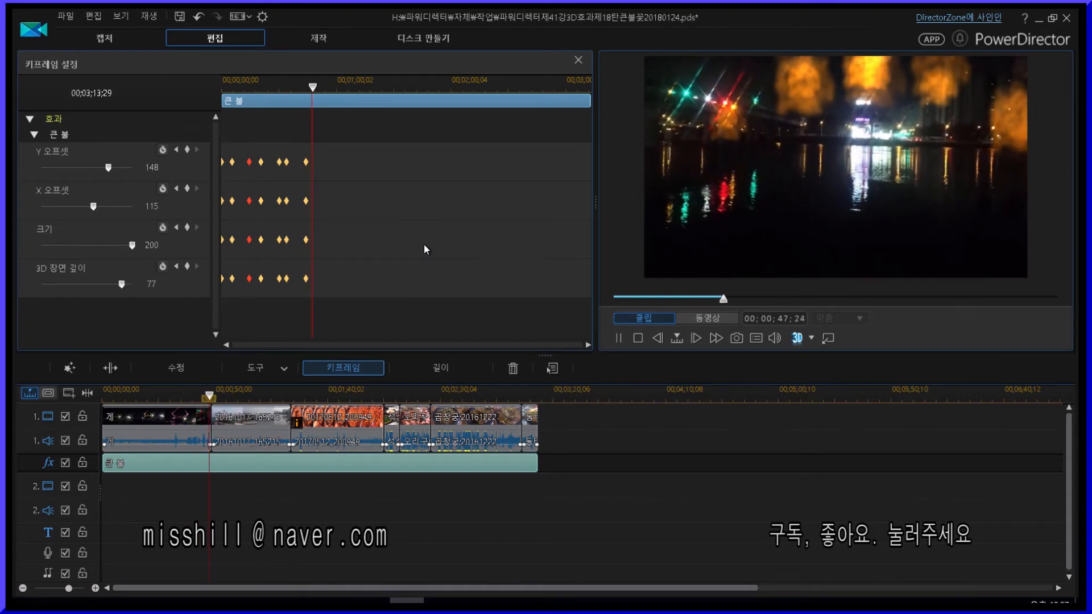
key(space)
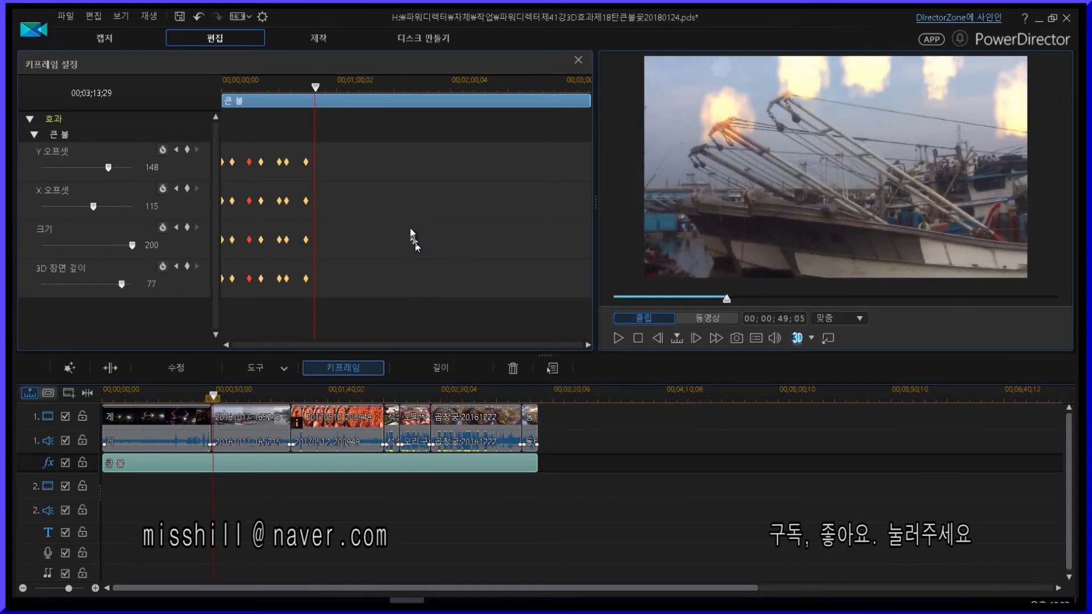
click(311, 87)
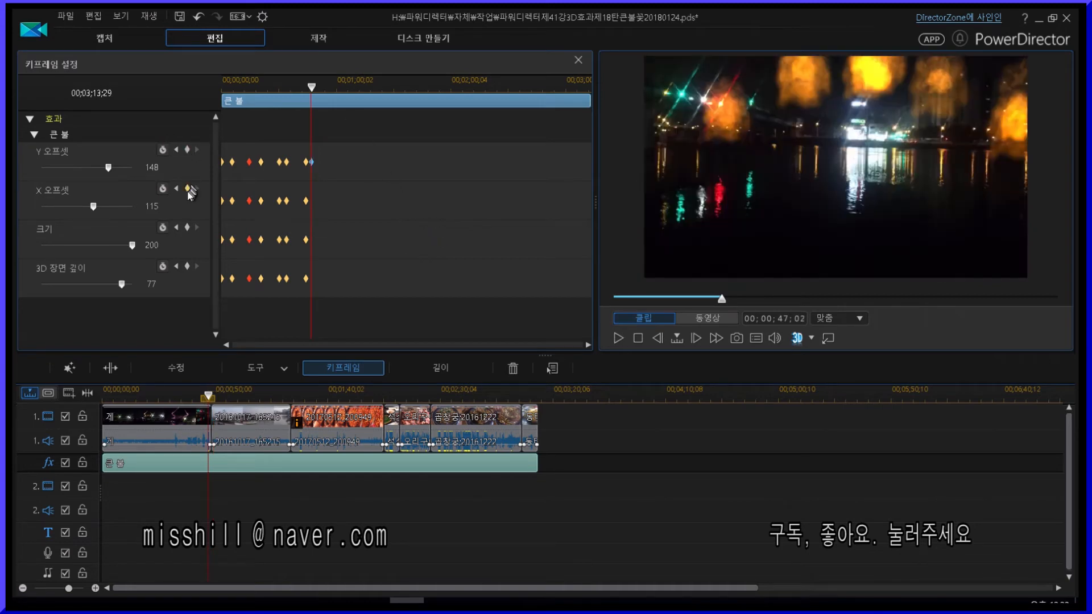
click(187, 190)
click(187, 267)
- Create keyframes at 00;00;52;17 with Y offset 149, X offset 145, size 15 and 3D scene depth 77 to place the flame on the boat
key(space)
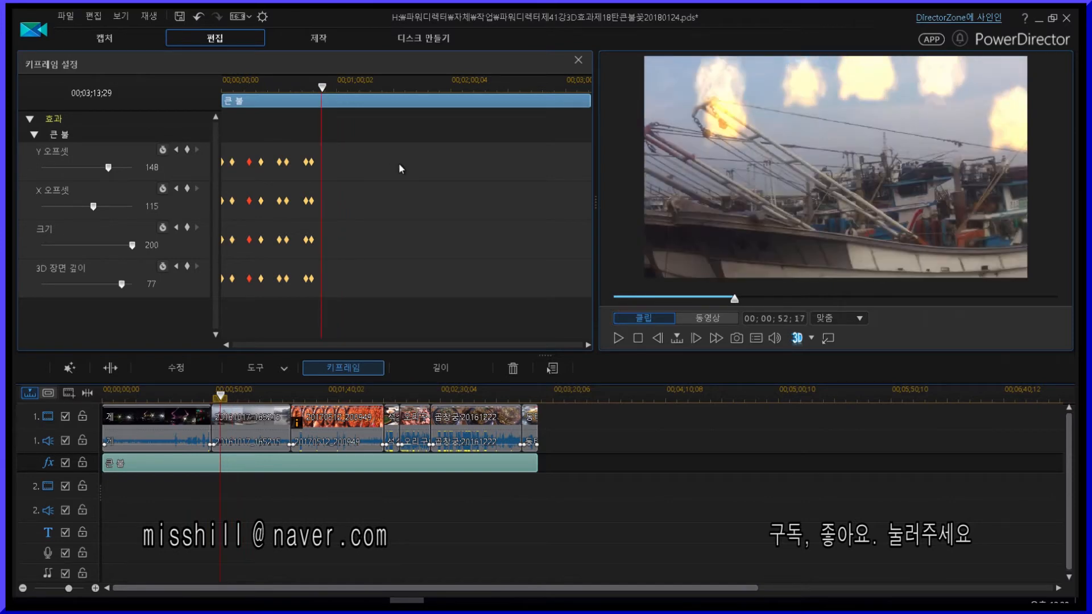
click(187, 150)
click(187, 188)
click(187, 227)
drag(136, 247, 50, 256)
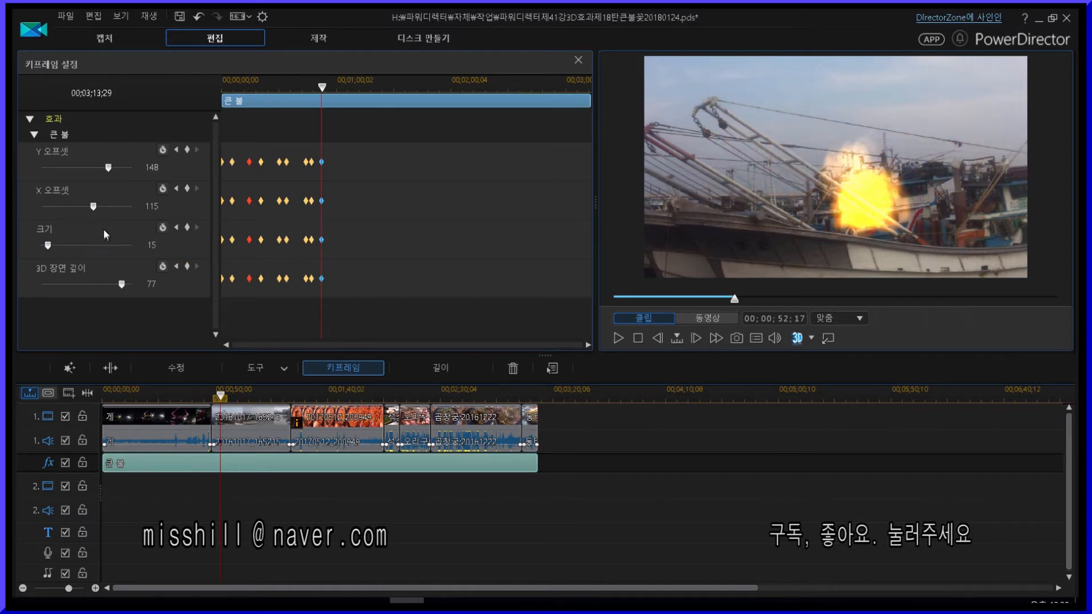
drag(95, 206, 105, 210)
drag(110, 170, 109, 170)
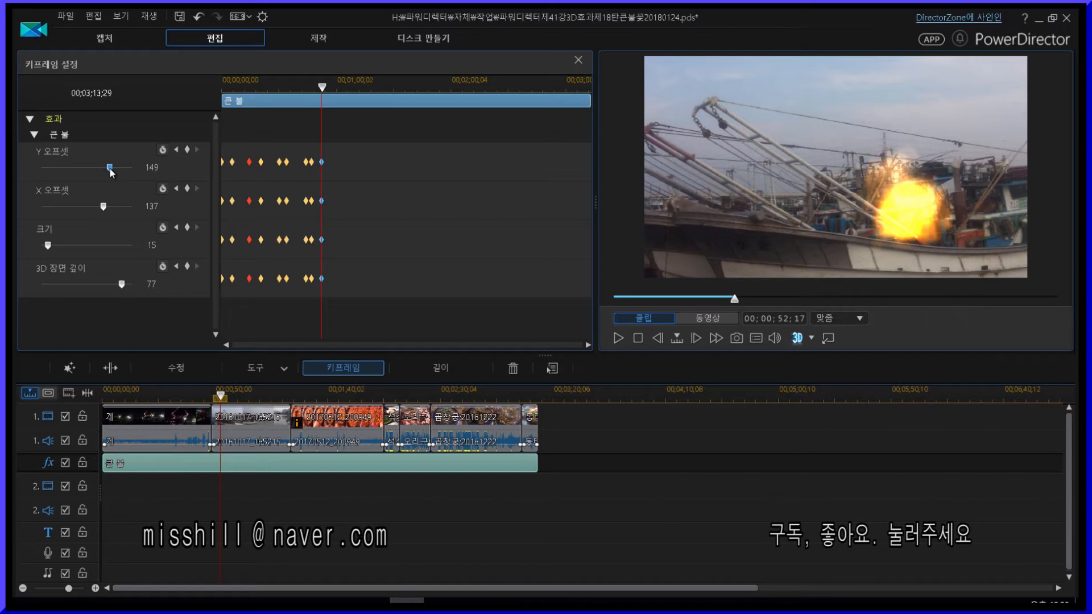
drag(100, 207, 107, 207)
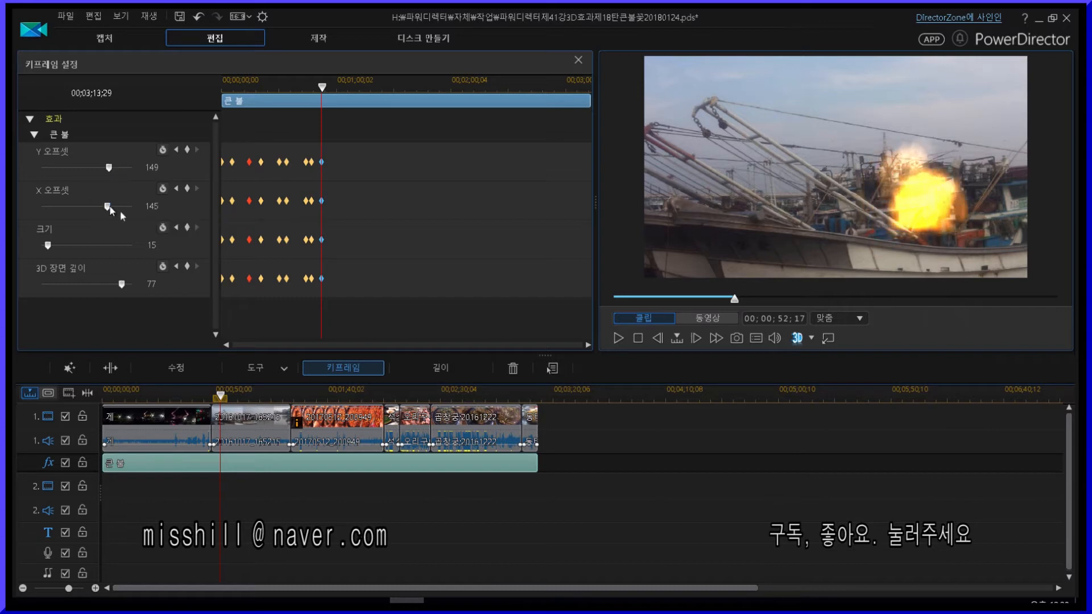
- Preview the flame on the boat and add keyframes for all four properties at 00;00;56;12 with the same values
drag(322, 90, 314, 89)
key(space)
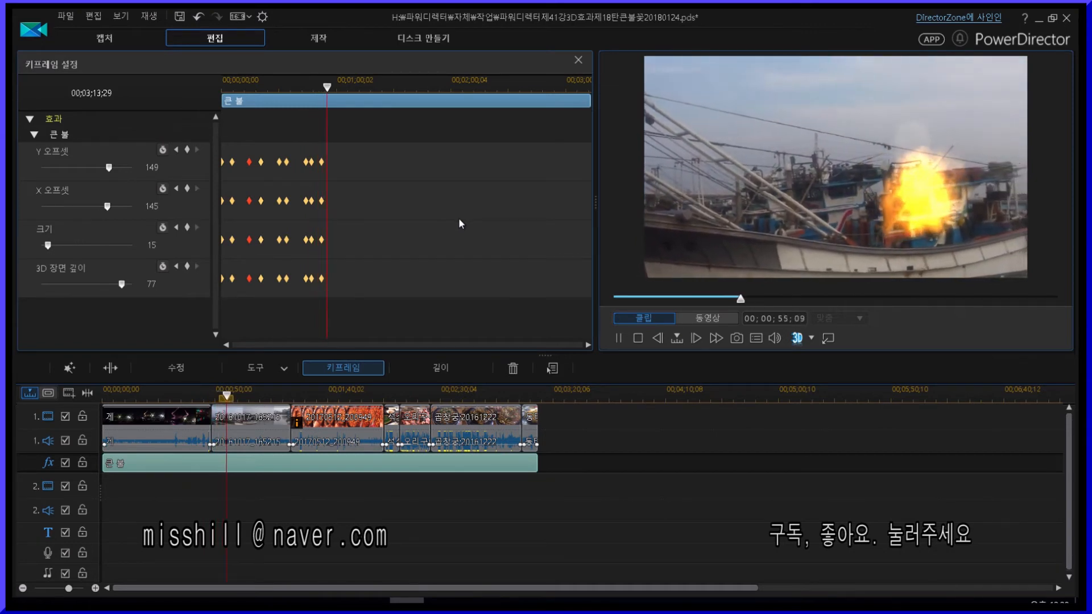
key(space)
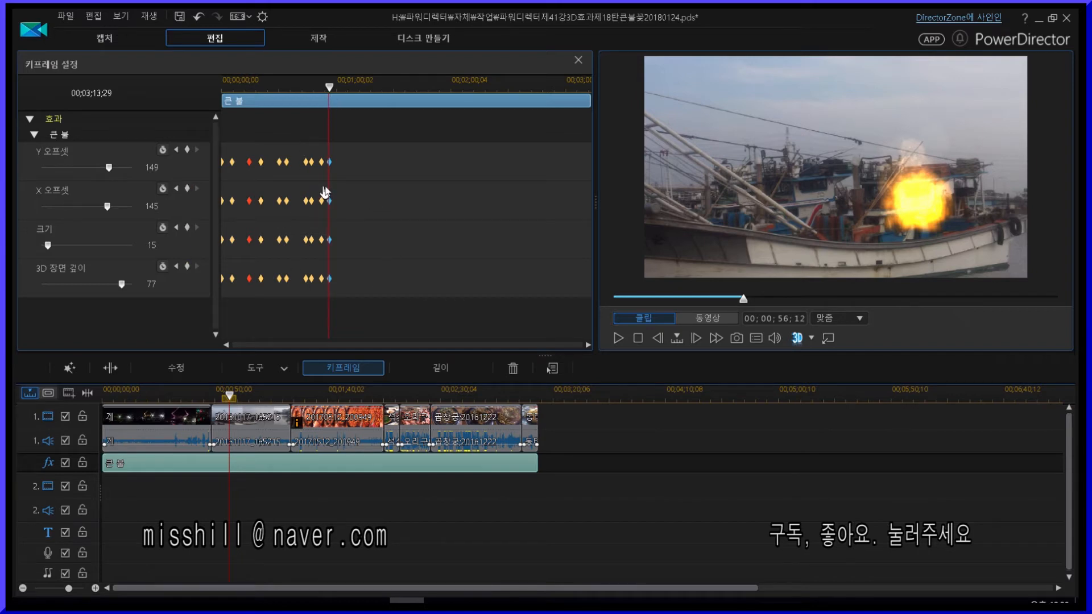
- Create keyframes at 00;01;09;06 over the moored boats with Y offset 198, X offset 89, size 112 and 3D scene depth 77
drag(330, 87, 353, 87)
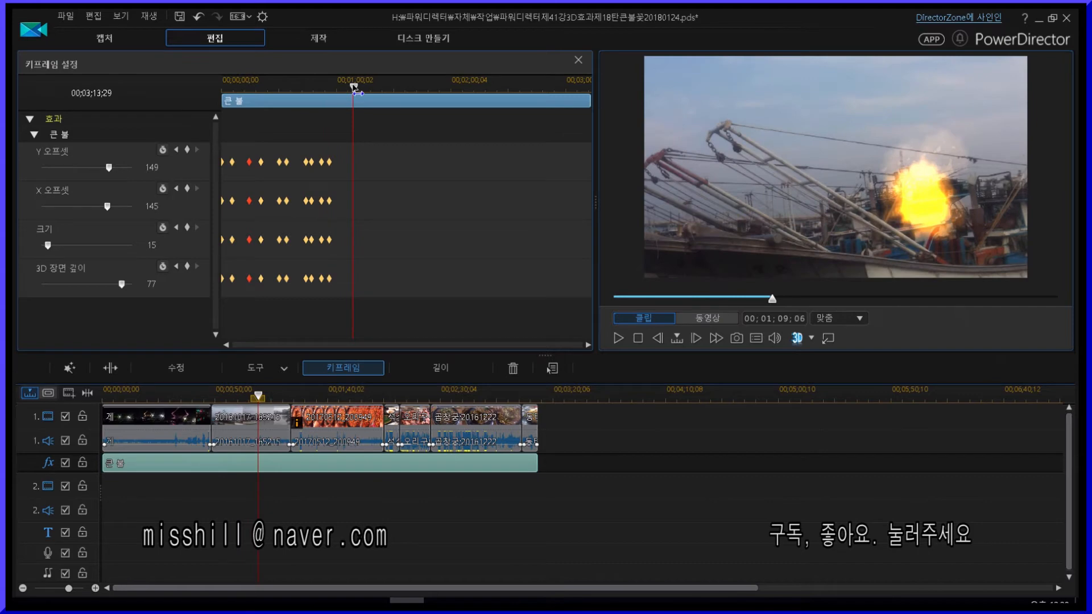
drag(48, 245, 40, 247)
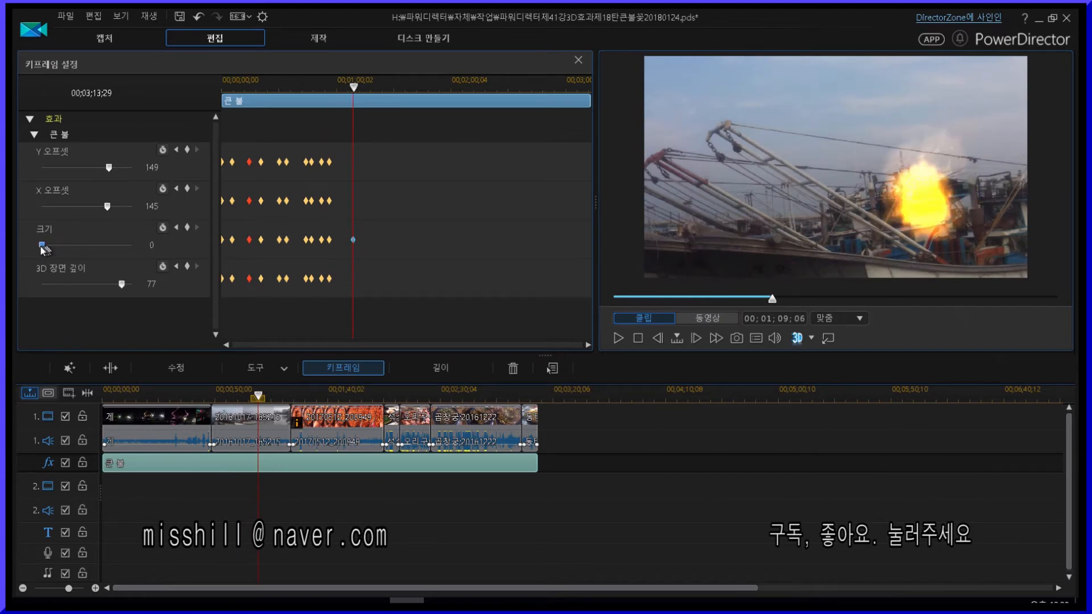
click(187, 150)
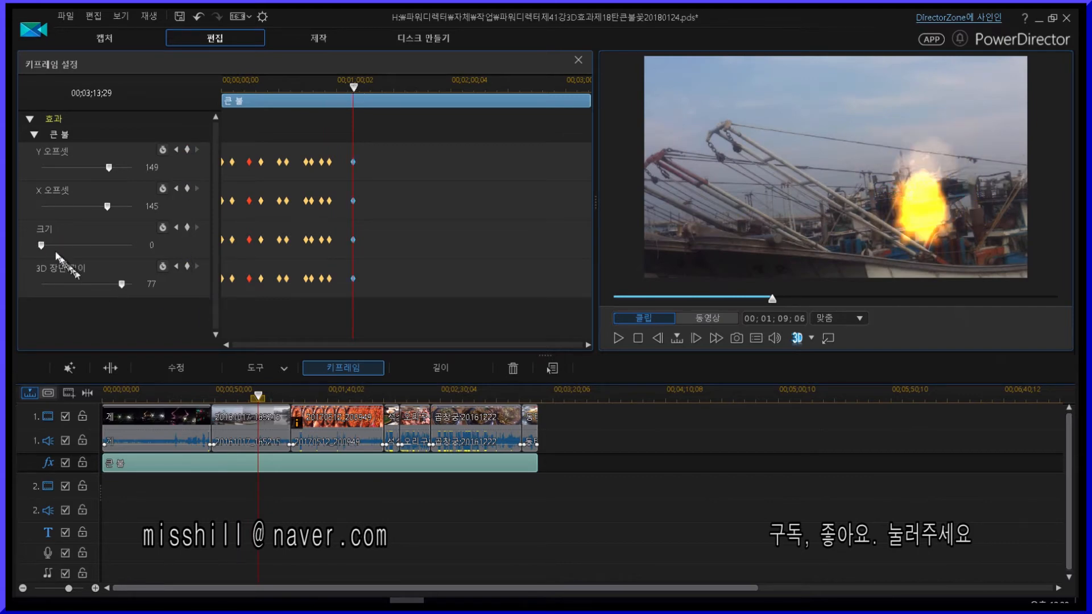
drag(41, 245, 73, 245)
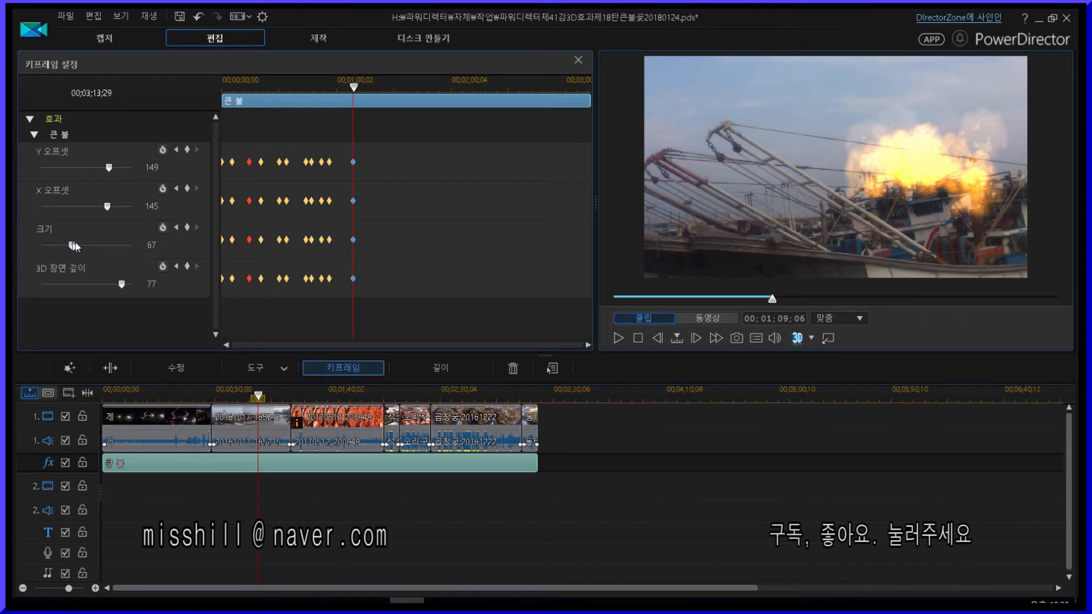
drag(107, 206, 84, 212)
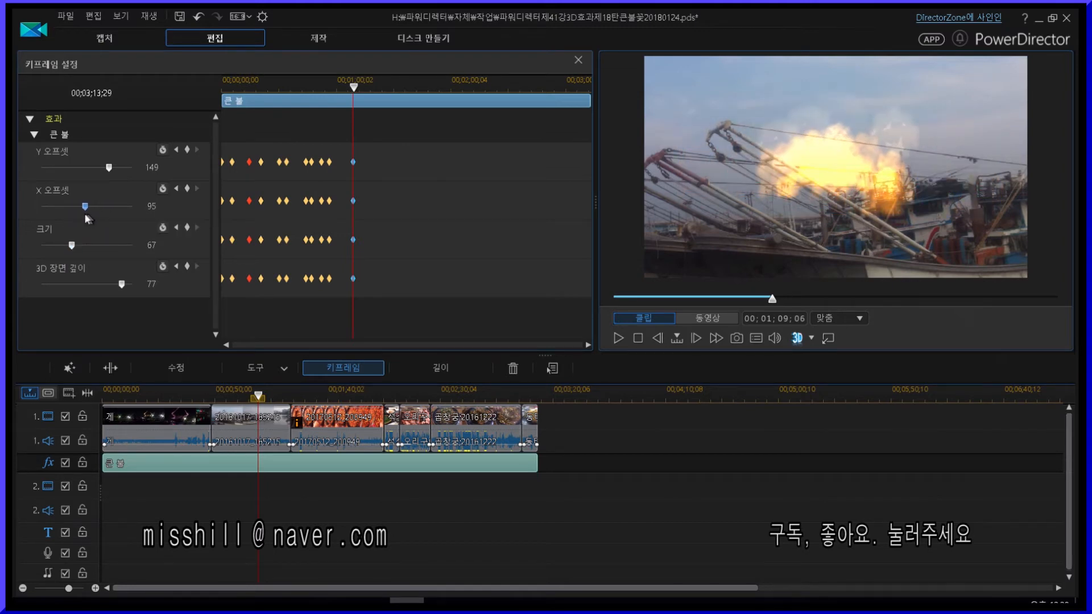
drag(114, 171, 122, 168)
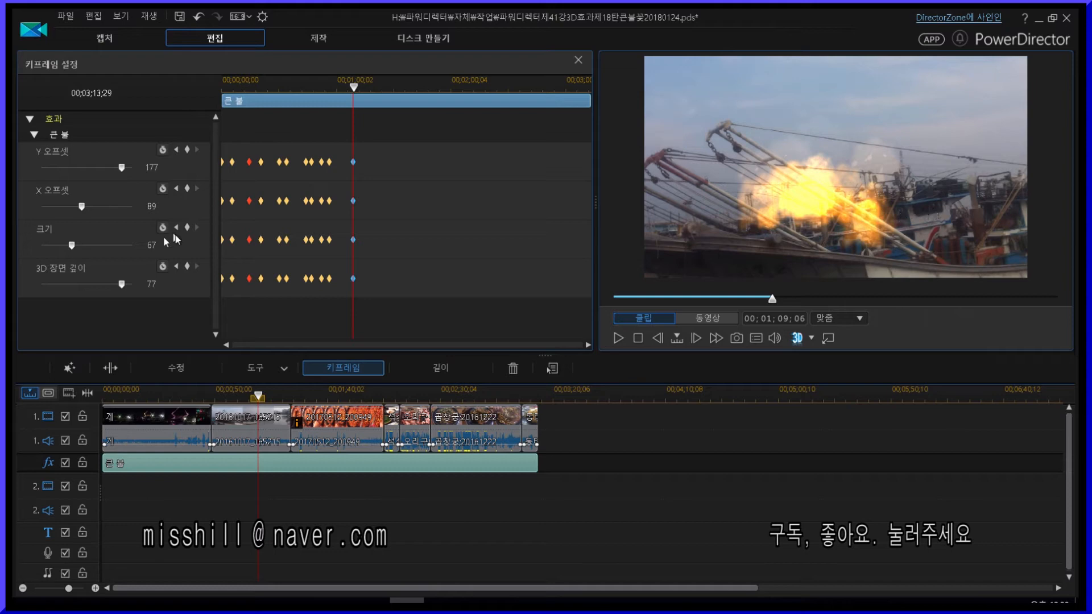
drag(73, 245, 92, 245)
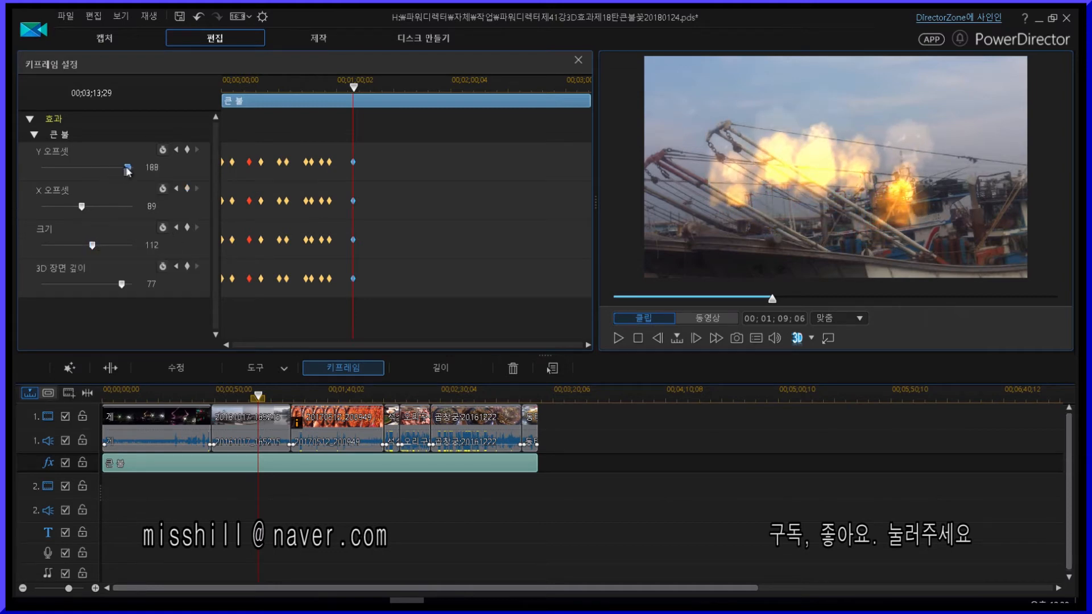
drag(126, 172, 131, 171)
- Preview the spreading flames and create keyframes at 00;01;13;25 with Y offset 149, X offset 154, size 172 and 3D scene depth 77
drag(353, 88, 333, 93)
key(space)
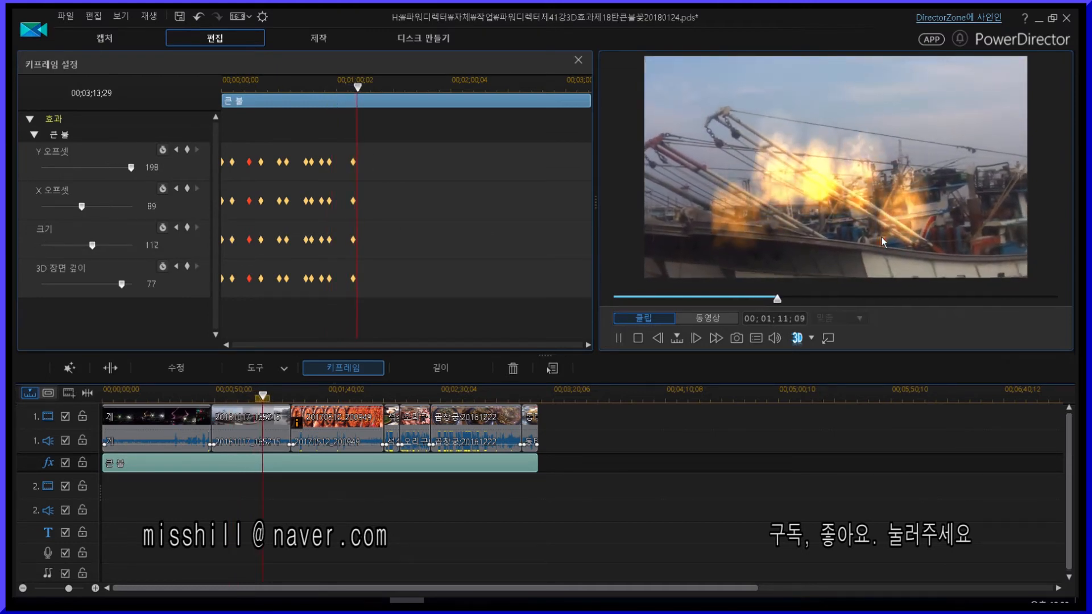
key(space)
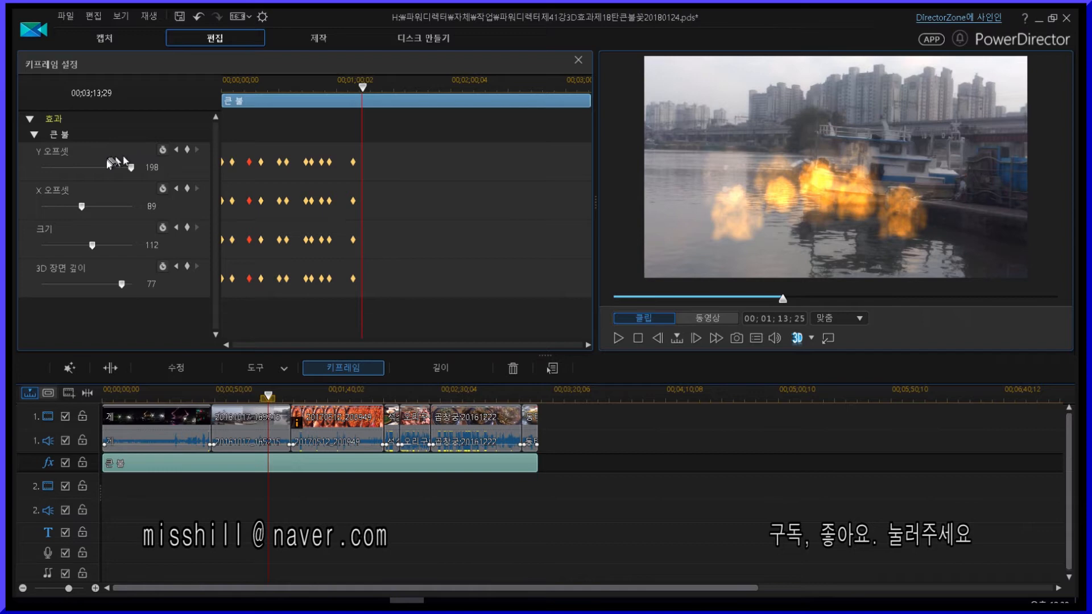
drag(94, 249, 120, 245)
click(81, 207)
drag(95, 207, 98, 207)
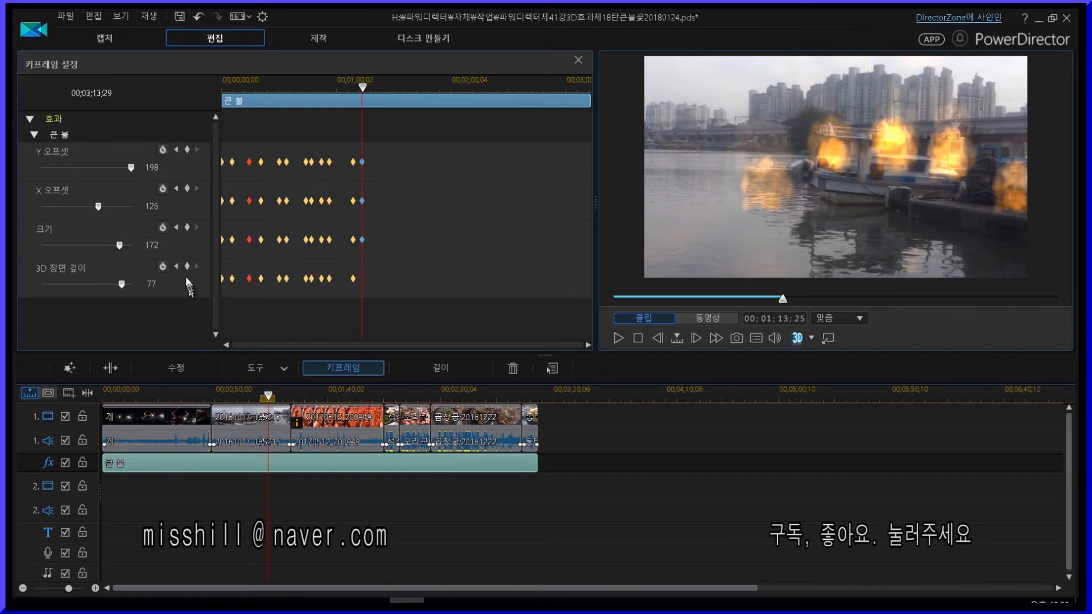
drag(132, 168, 108, 170)
drag(106, 207, 110, 205)
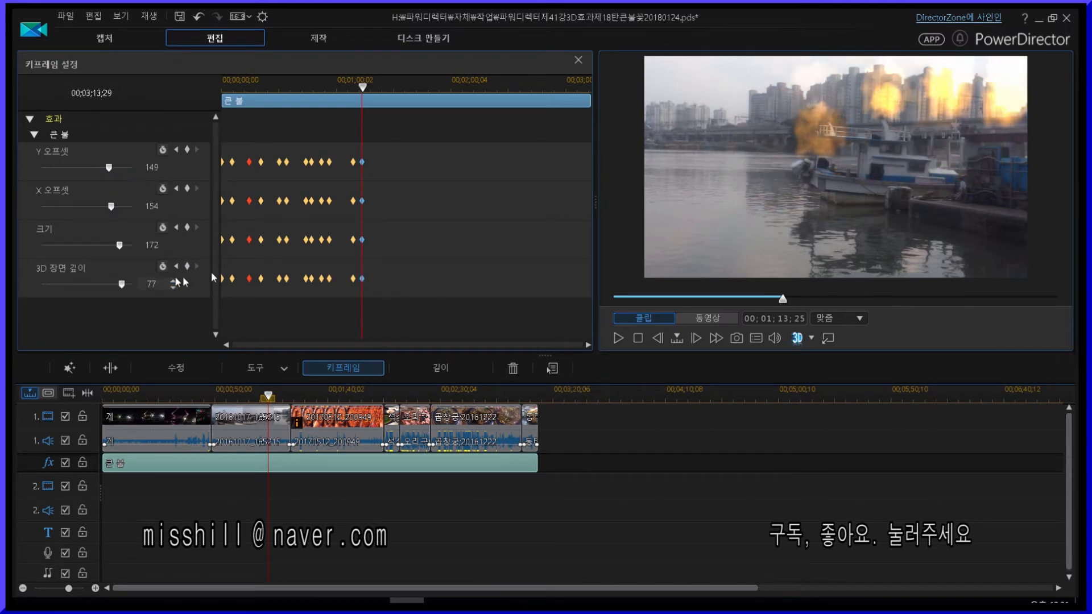
- Play on to the end of the boat clip and add holding keyframes for all four properties at 00;01;22;02
key(space)
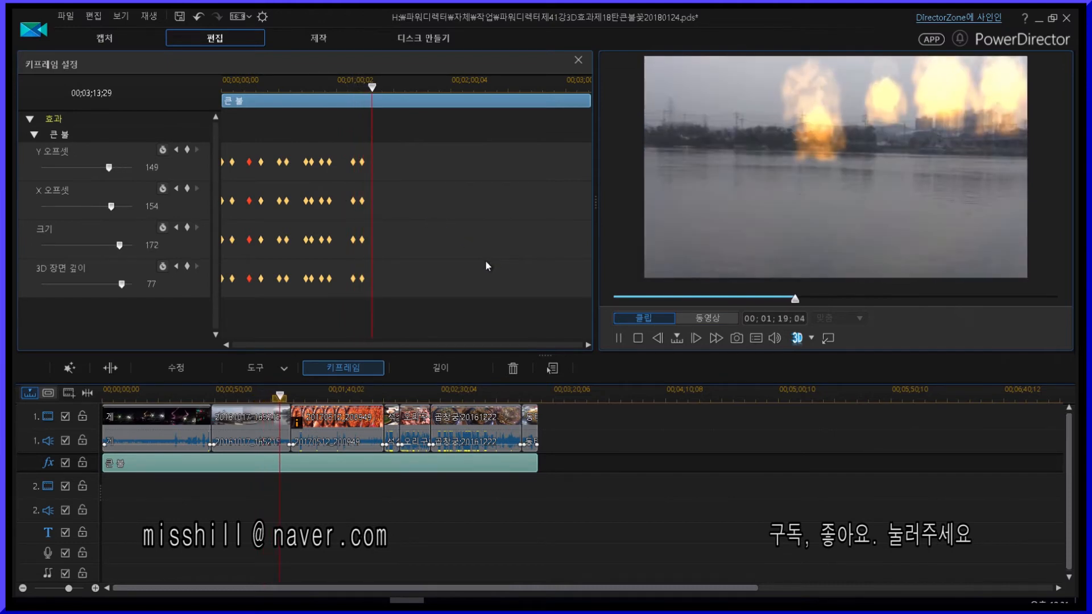
key(space)
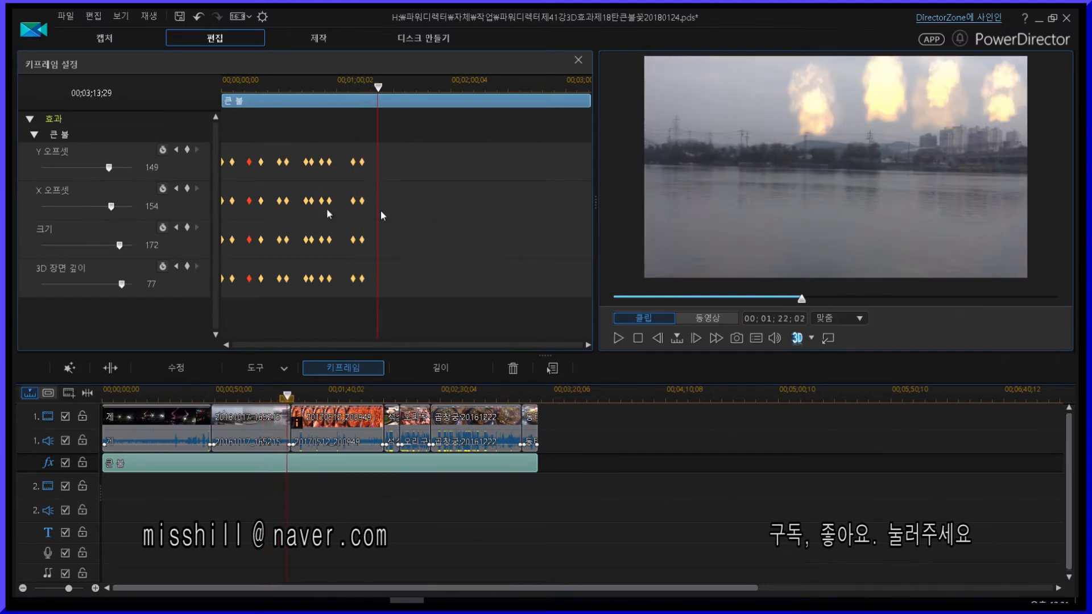
click(187, 150)
click(187, 188)
- Create keyframes at 00;01;30;04 over the frying pan with Y offset 144, X offset 110, size 78 and 3D scene depth 77
drag(378, 89, 398, 88)
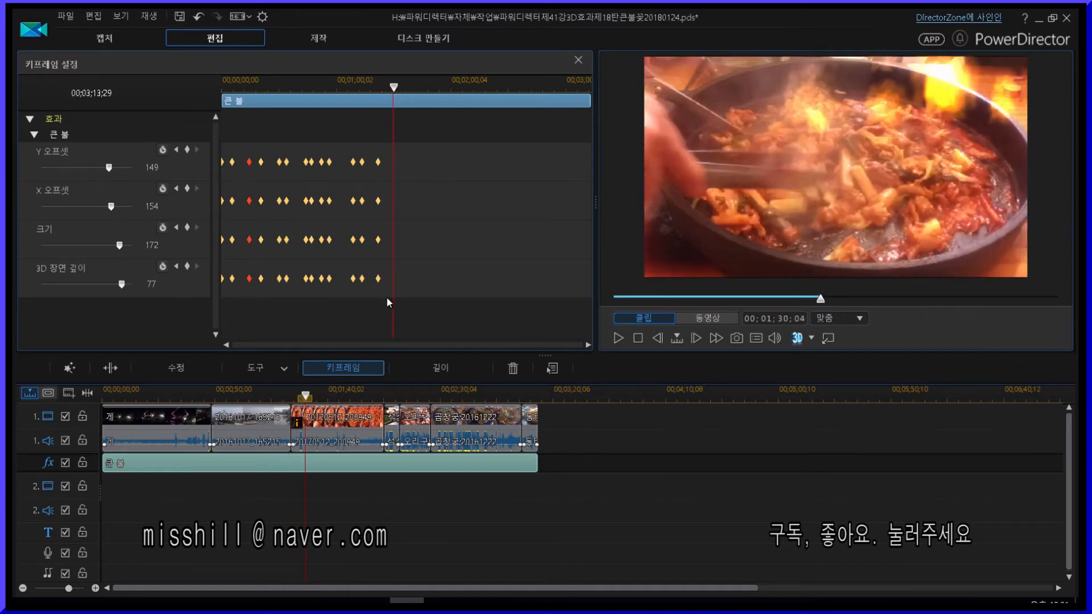
drag(115, 246, 75, 250)
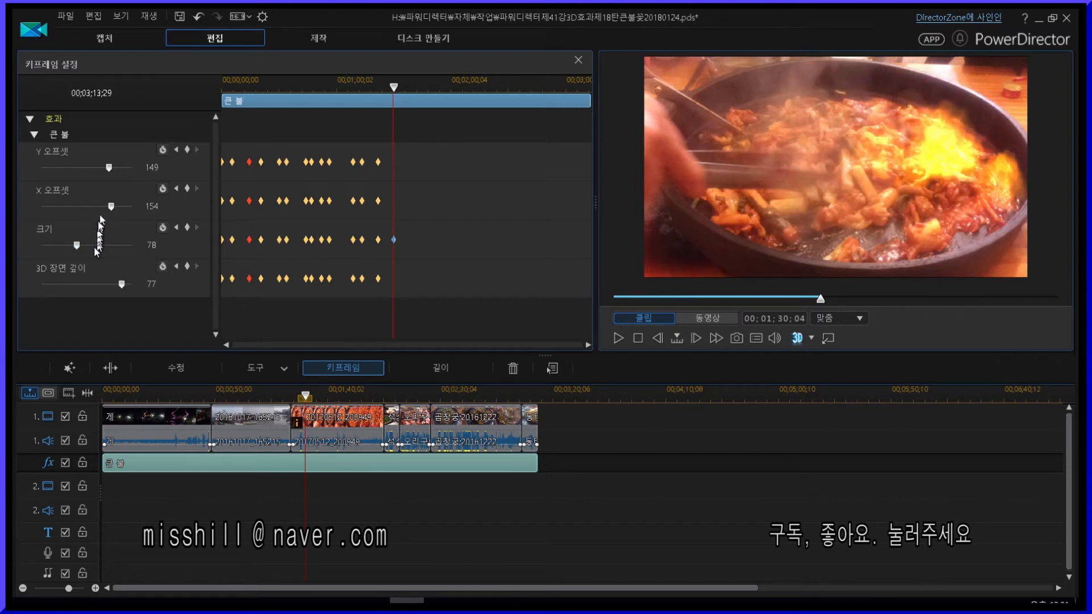
drag(94, 210, 93, 210)
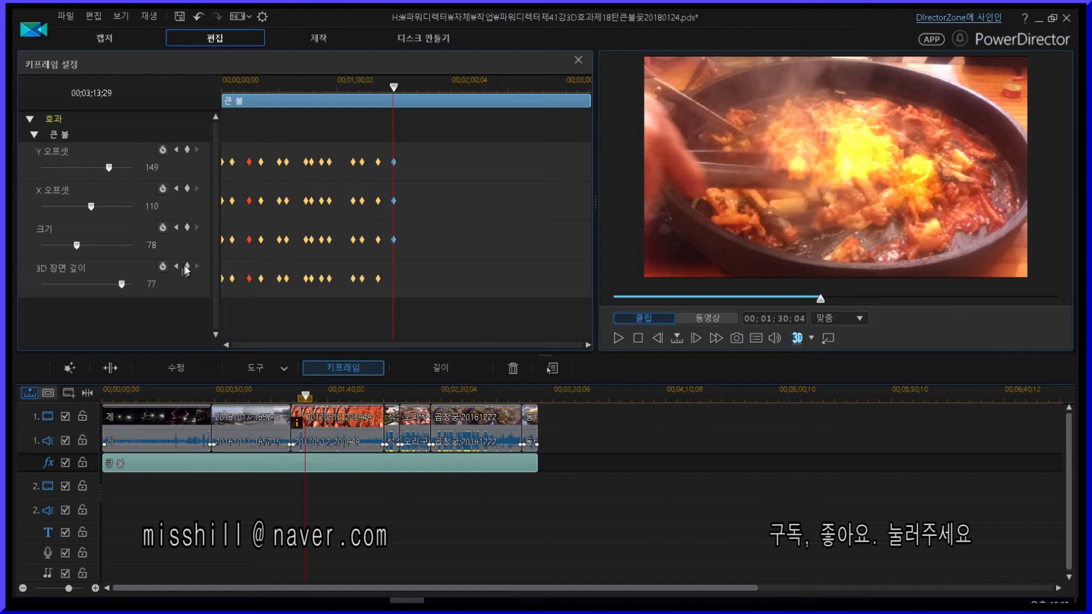
drag(110, 168, 109, 169)
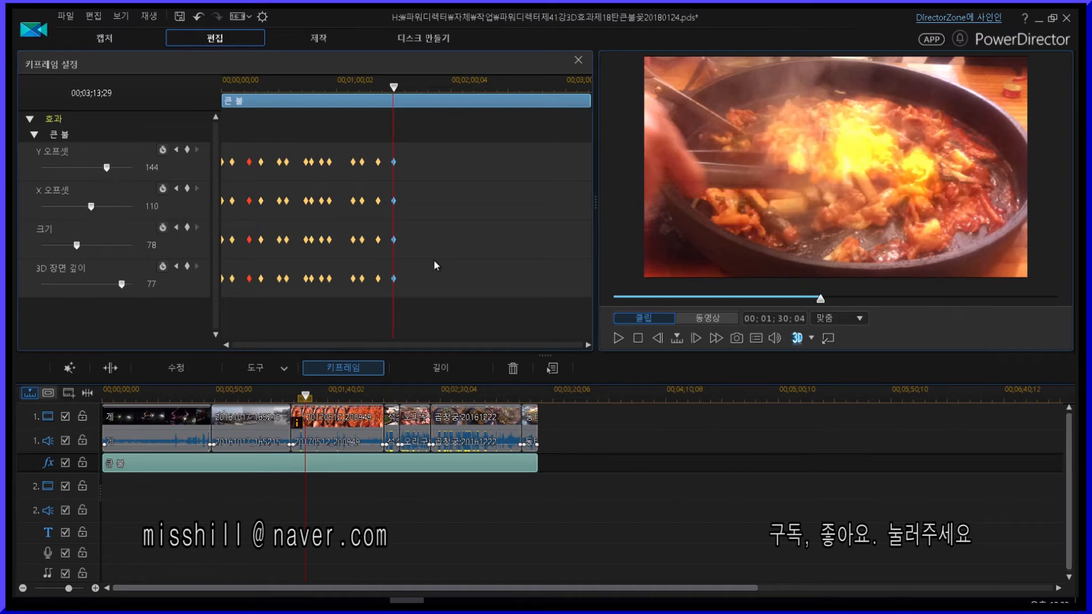
- Preview the pan flames and create keyframes at 00;01;37;18 with Y offset 163, X offset 105, size 138 and 3D scene depth 77
click(390, 87)
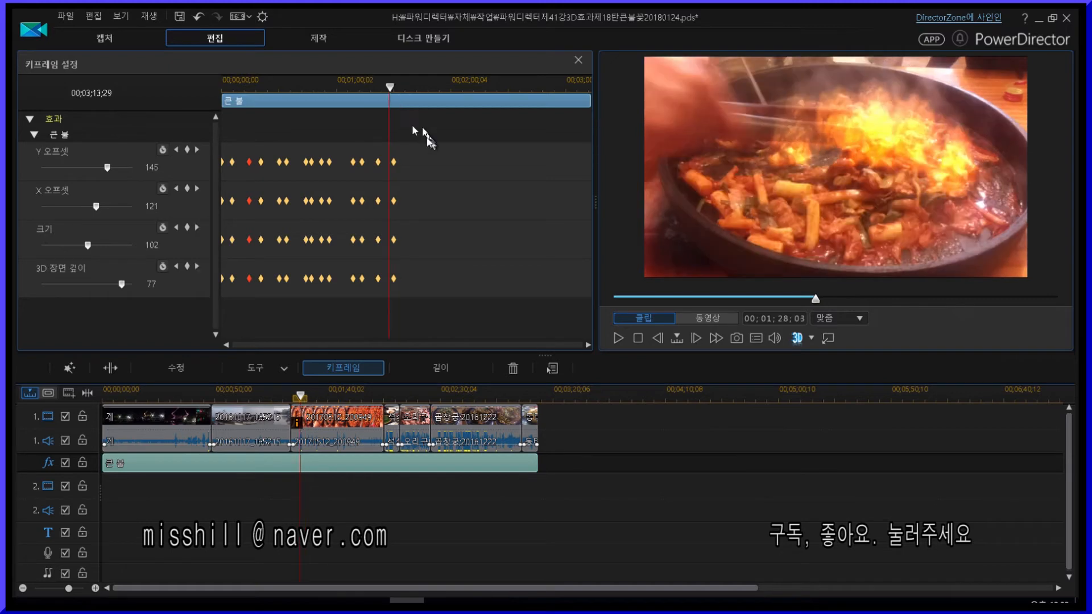
click(383, 86)
key(space)
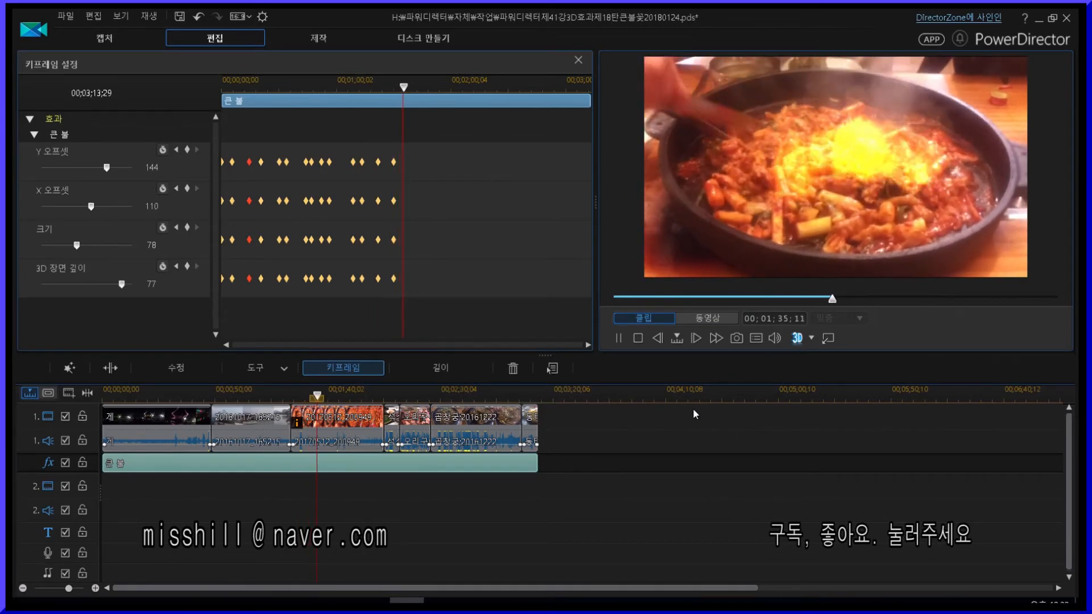
key(space)
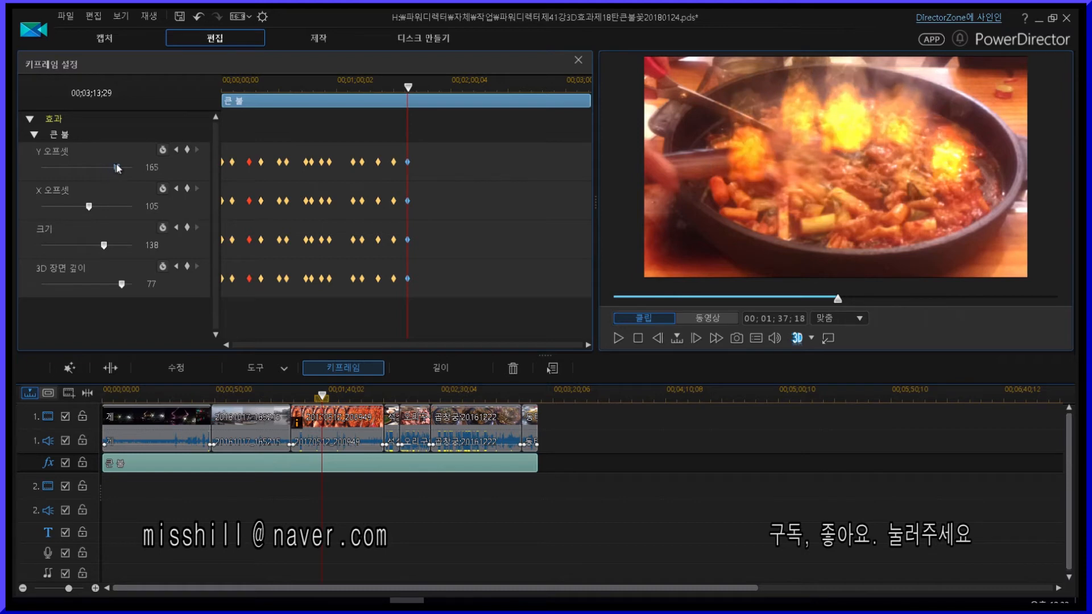
drag(122, 168, 116, 168)
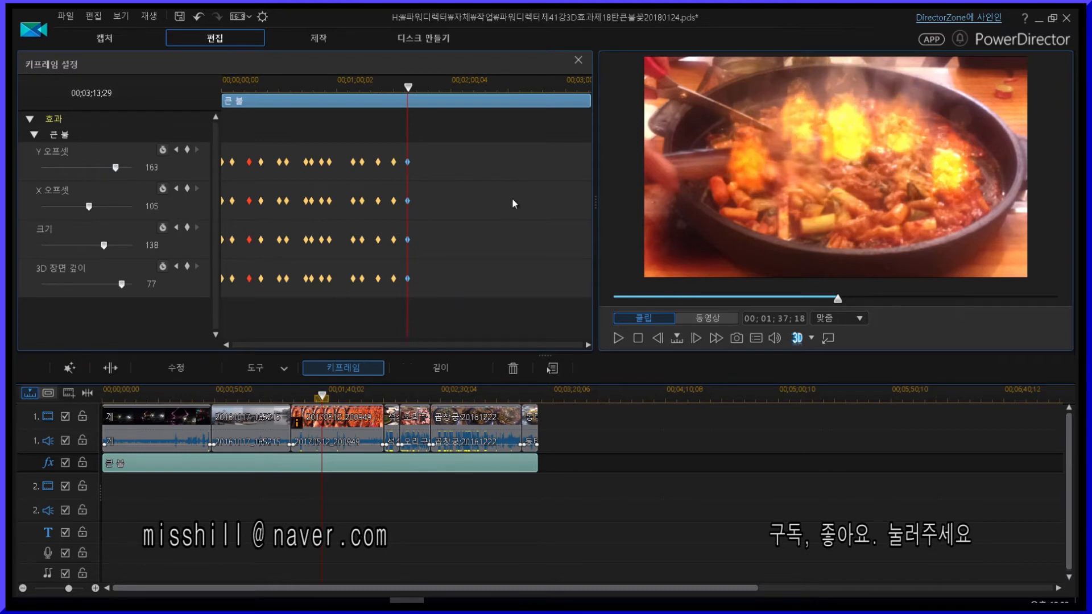
- Play back the multiplied pan flames and add holding keyframes for all four properties at 00;01;47;17
drag(408, 88, 398, 88)
key(space)
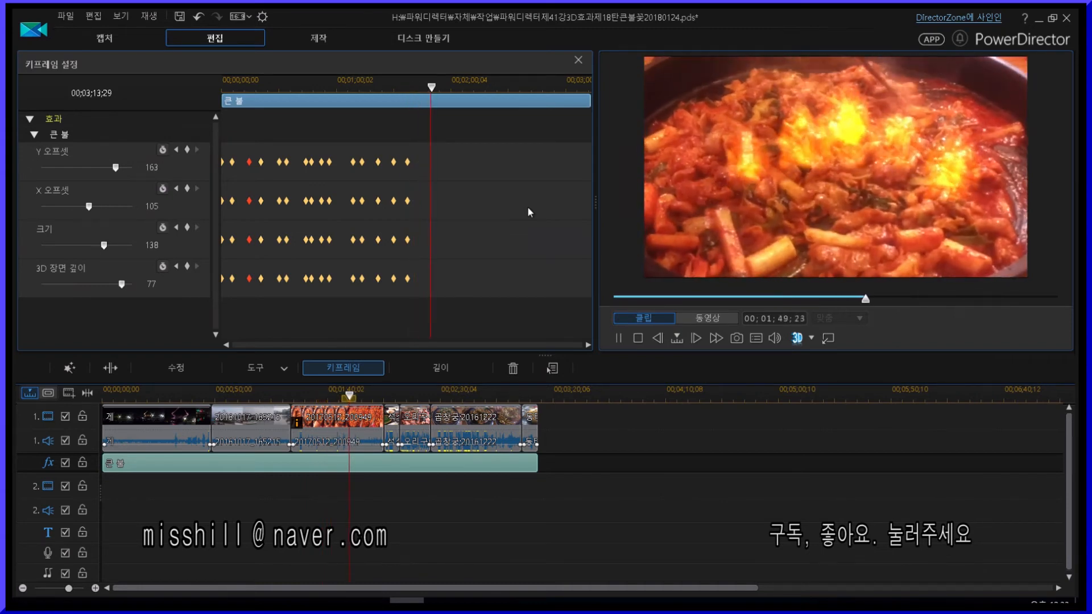
key(space)
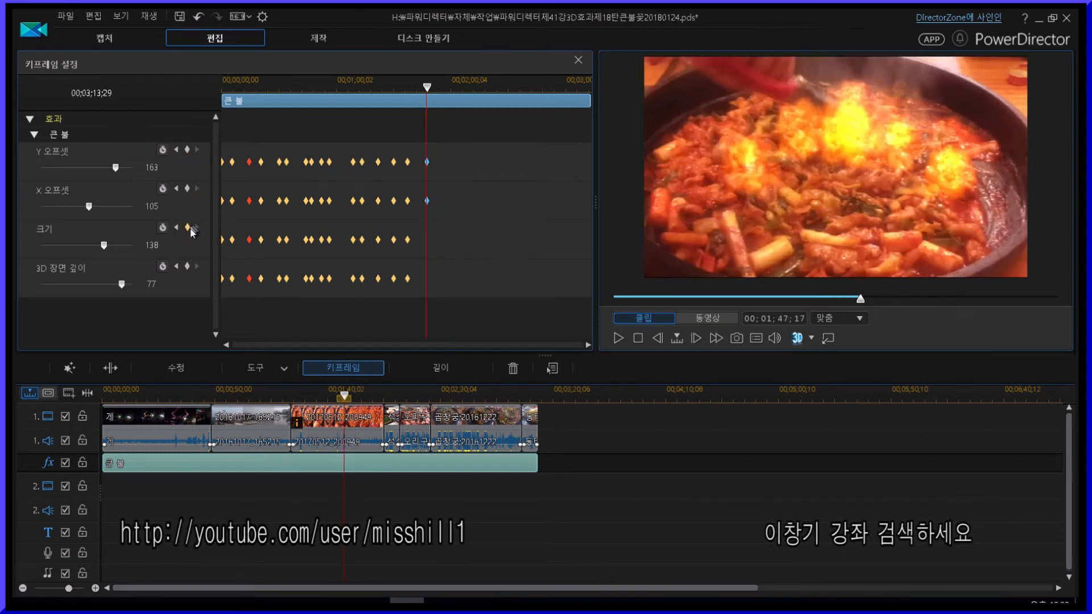
click(187, 266)
- Create keyframes at 00;02;02;04 near the end of the pan clip with Y offset 174, X offset 99, size 157 and 3D scene depth 77
drag(430, 90, 455, 89)
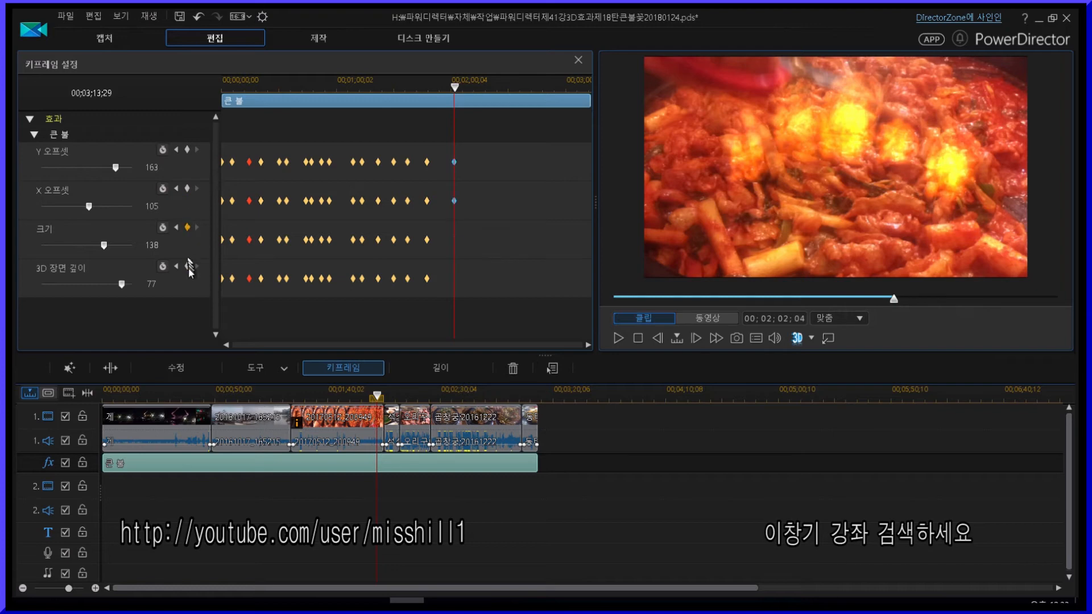
drag(104, 245, 113, 245)
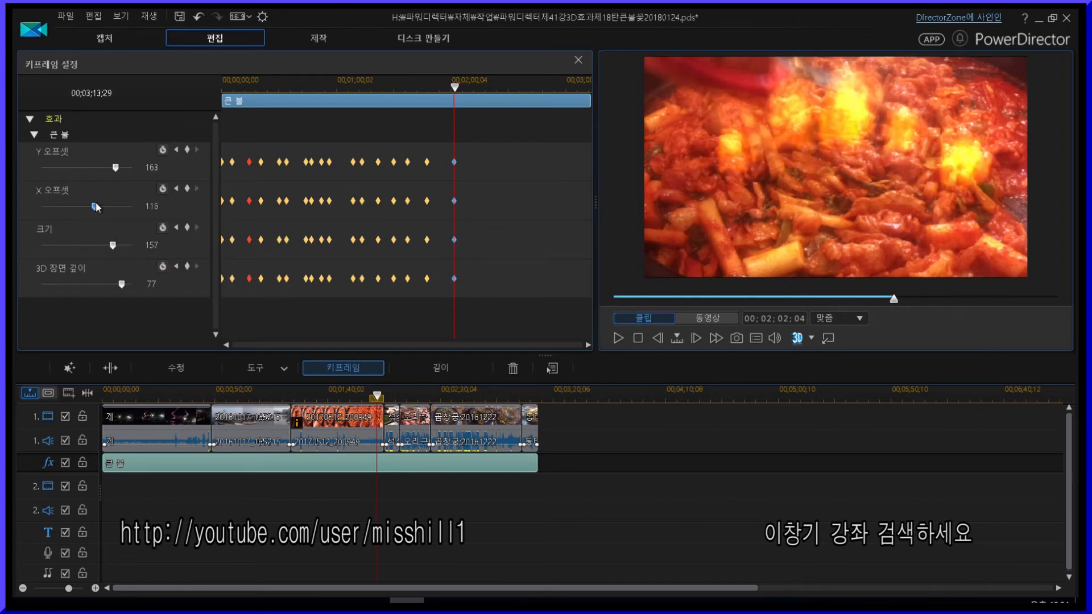
drag(96, 203, 89, 206)
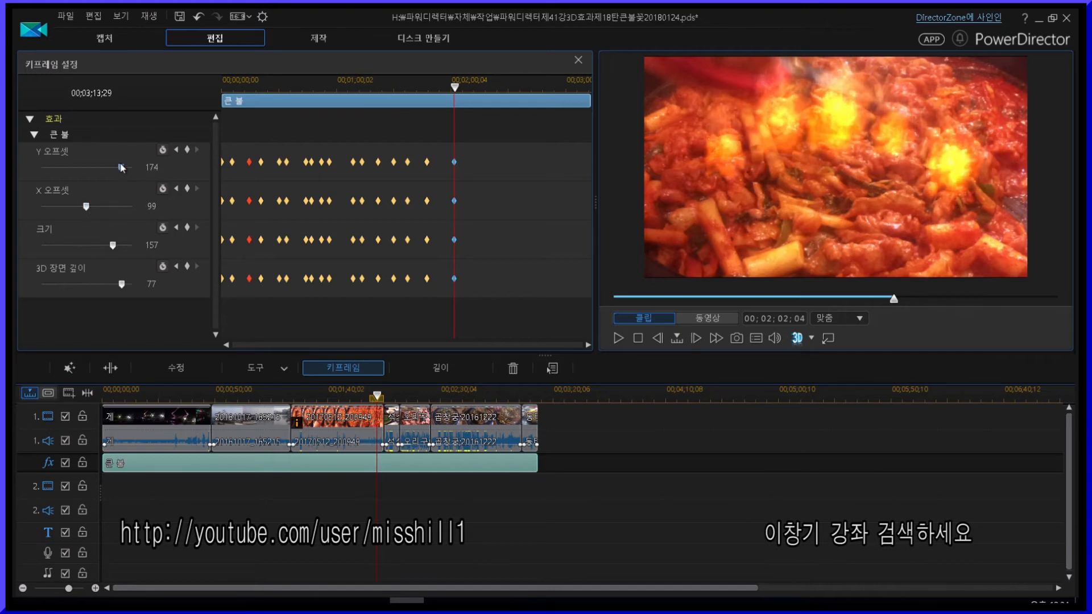
- Play on to the wire-grill clip and create keyframes at 00;02;07;24 with Y offset 151, X offset 100, size 104 and 3D scene depth 77
key(space)
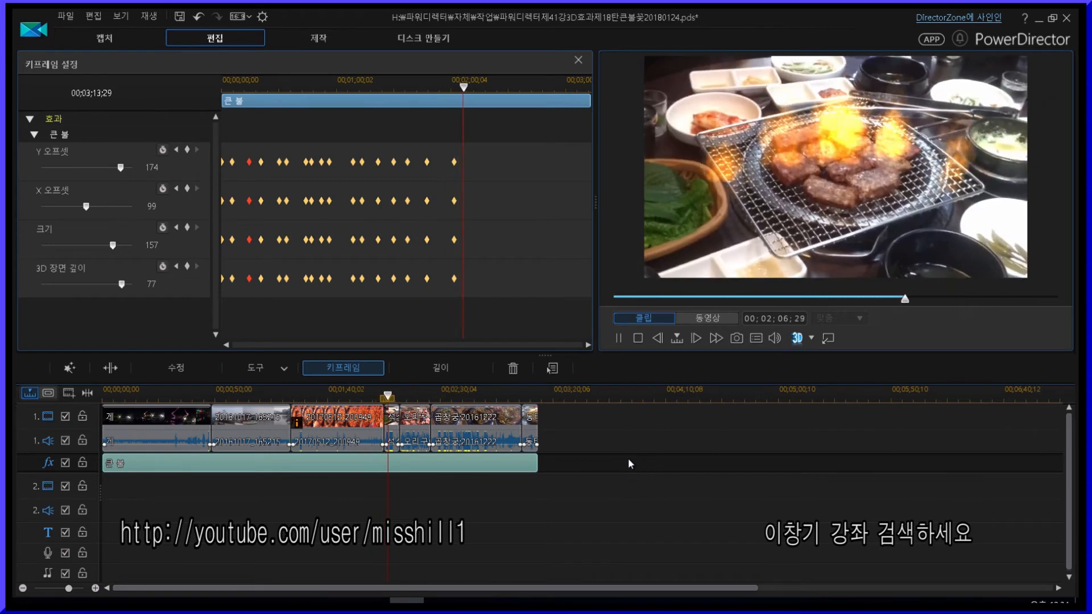
key(space)
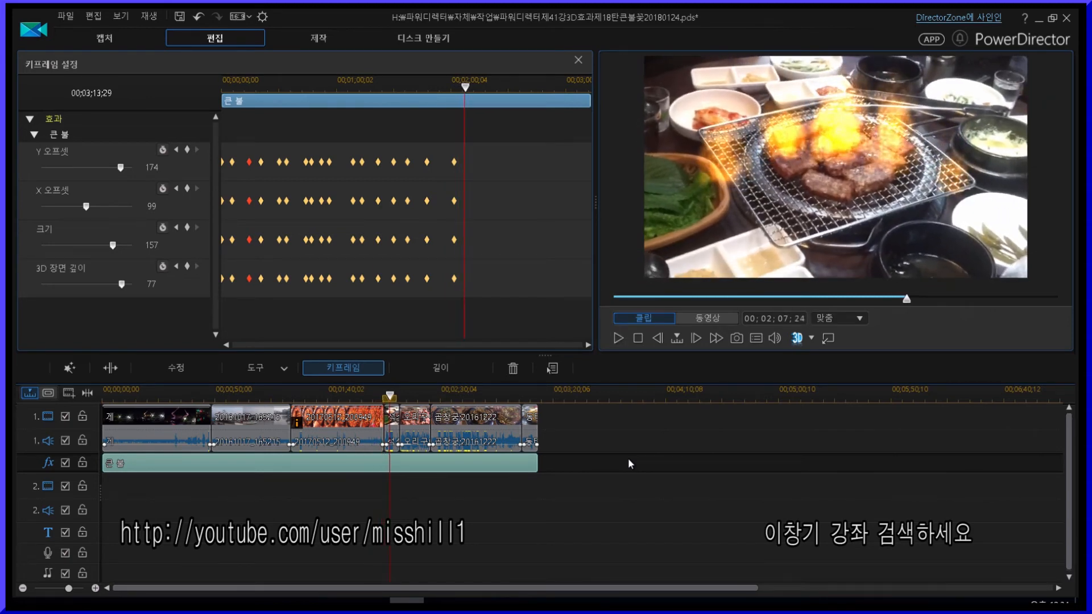
click(187, 150)
click(187, 189)
drag(95, 247, 89, 248)
drag(129, 170, 111, 169)
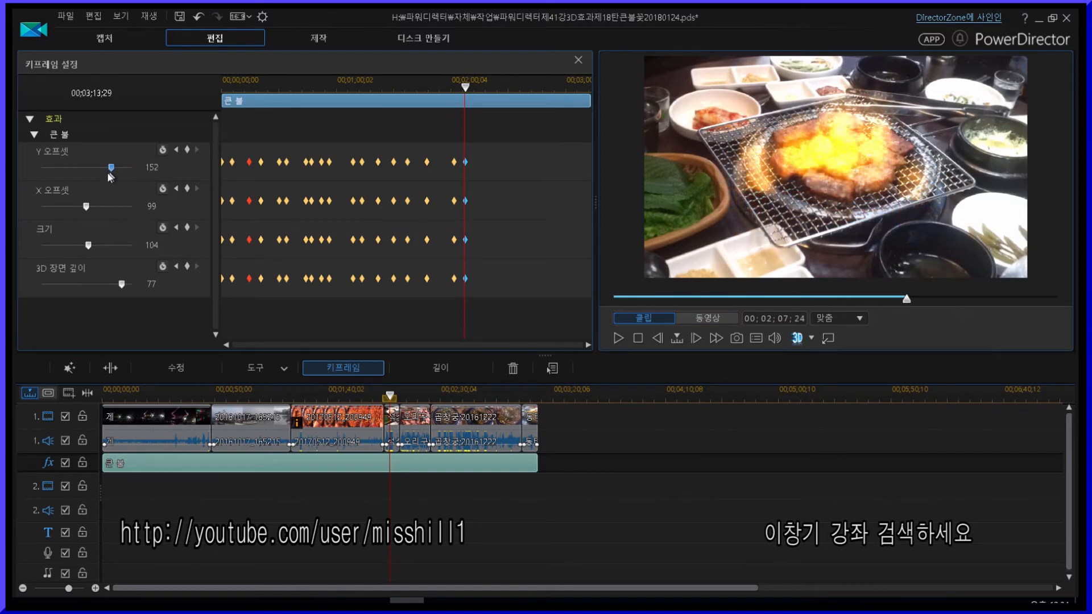
drag(86, 206, 87, 207)
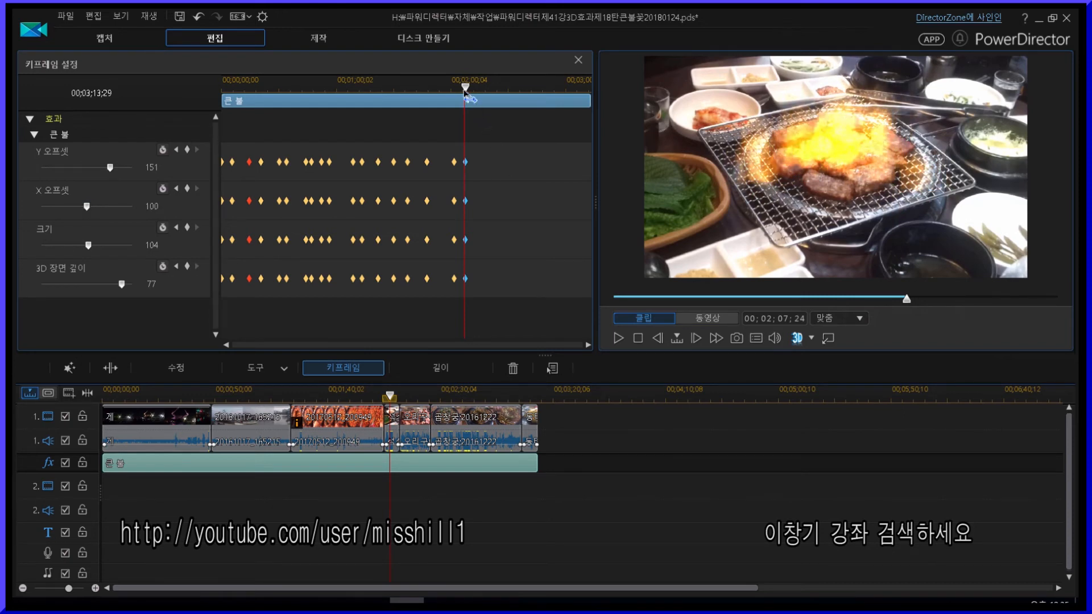
- Preview the grill flames and create keyframes at 00;02;15;02 over the sliced meat with Y offset 151, X offset 127, size 126 and 3D scene depth 77
drag(464, 91, 451, 89)
key(space)
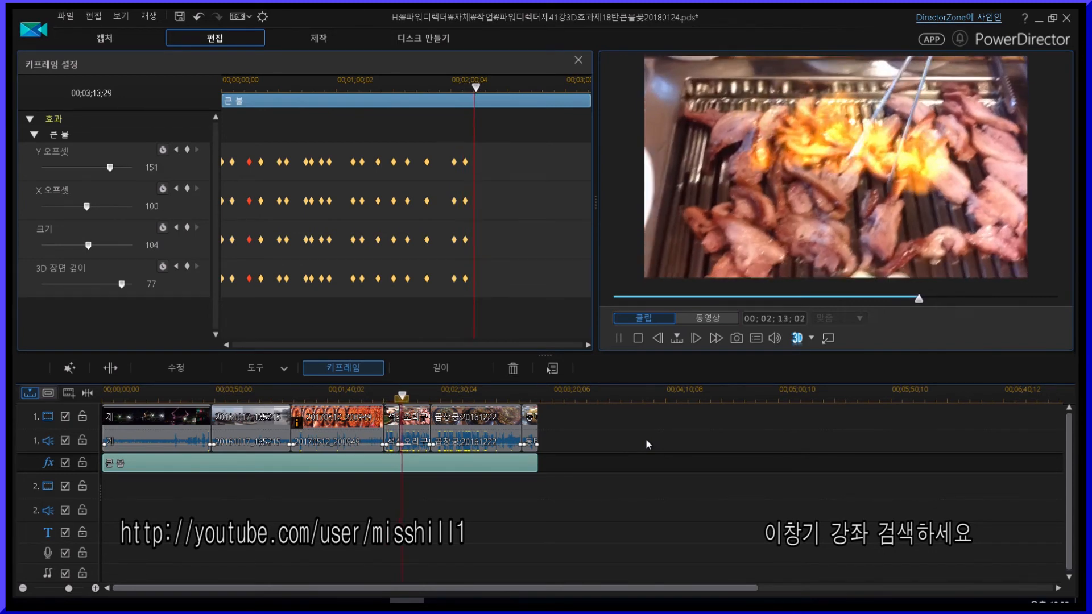
key(space)
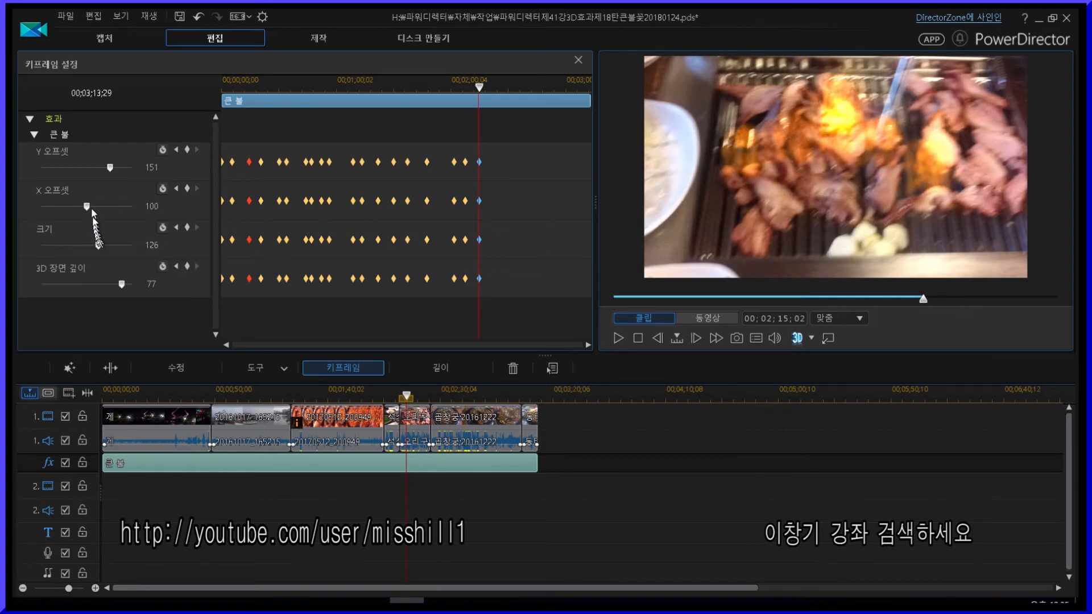
drag(86, 206, 91, 208)
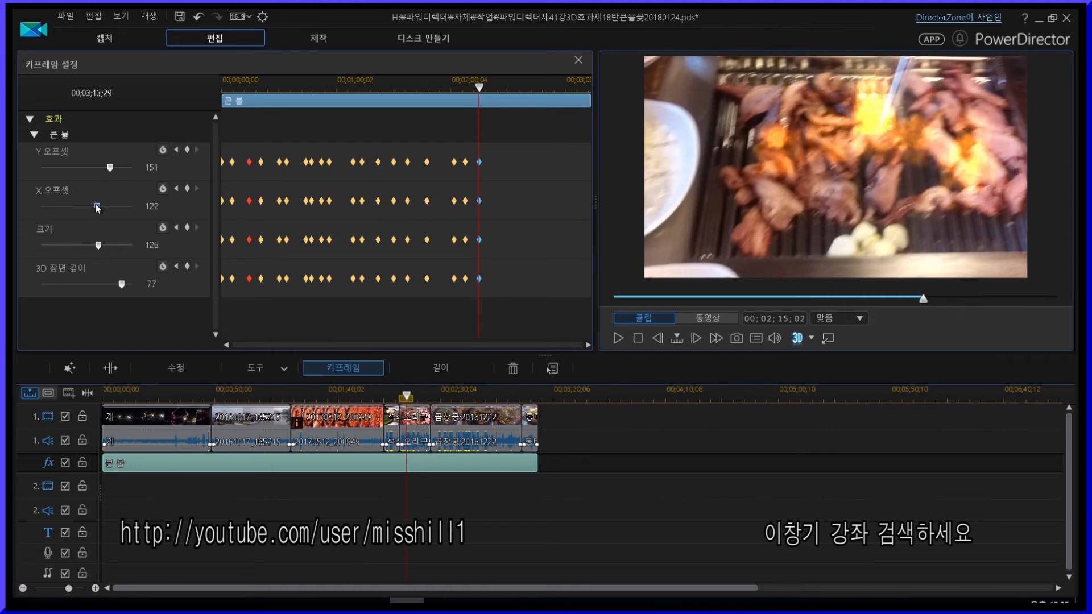
drag(97, 208, 98, 207)
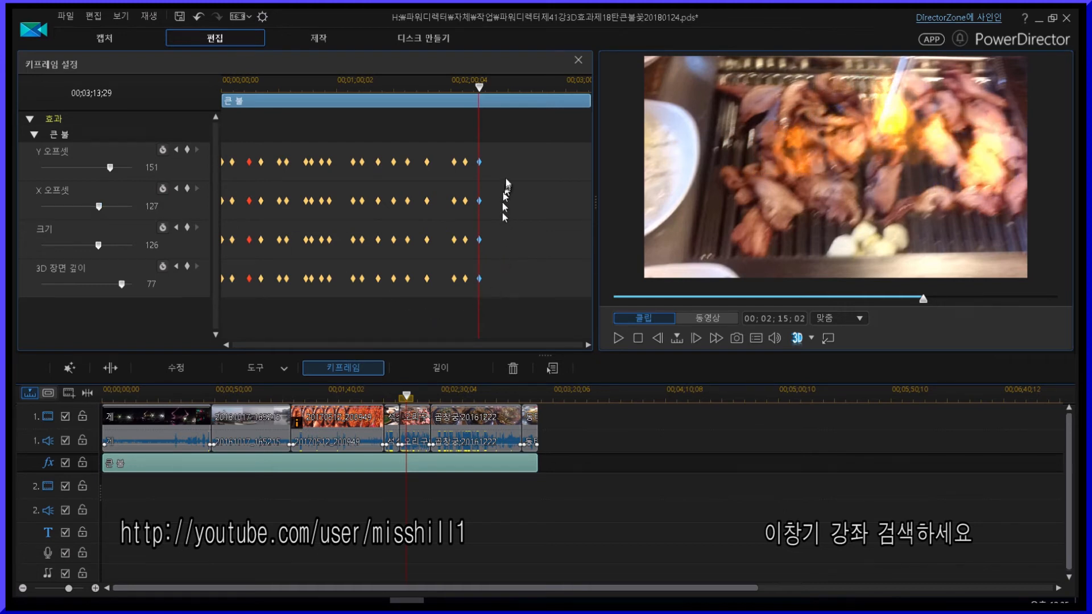
- Play back the sliced-meat grill clip in stages and check how the flames sit on the meat
drag(479, 93, 465, 91)
key(space)
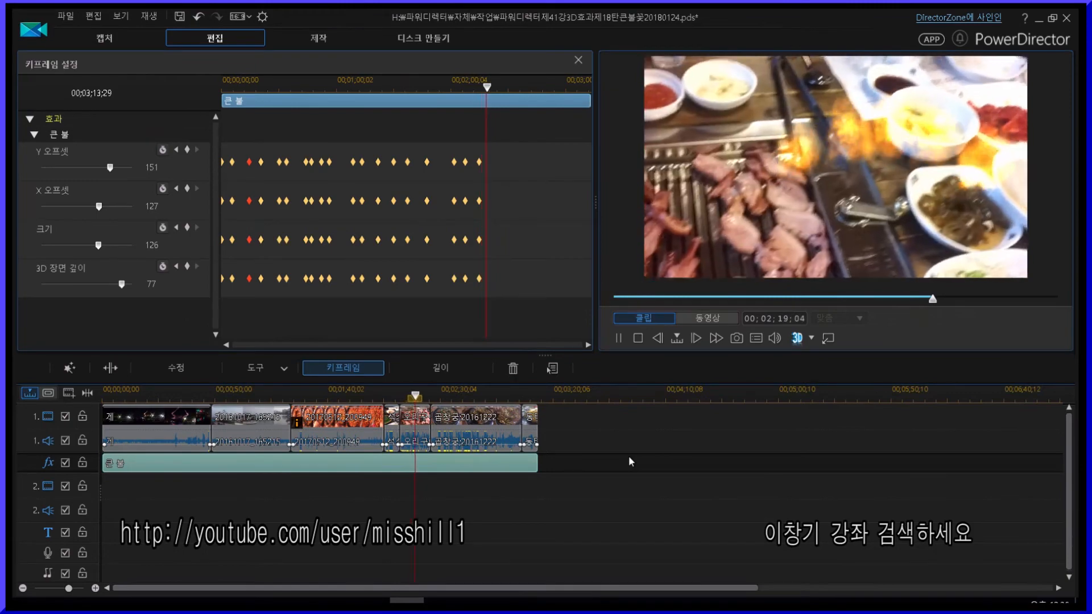
key(space)
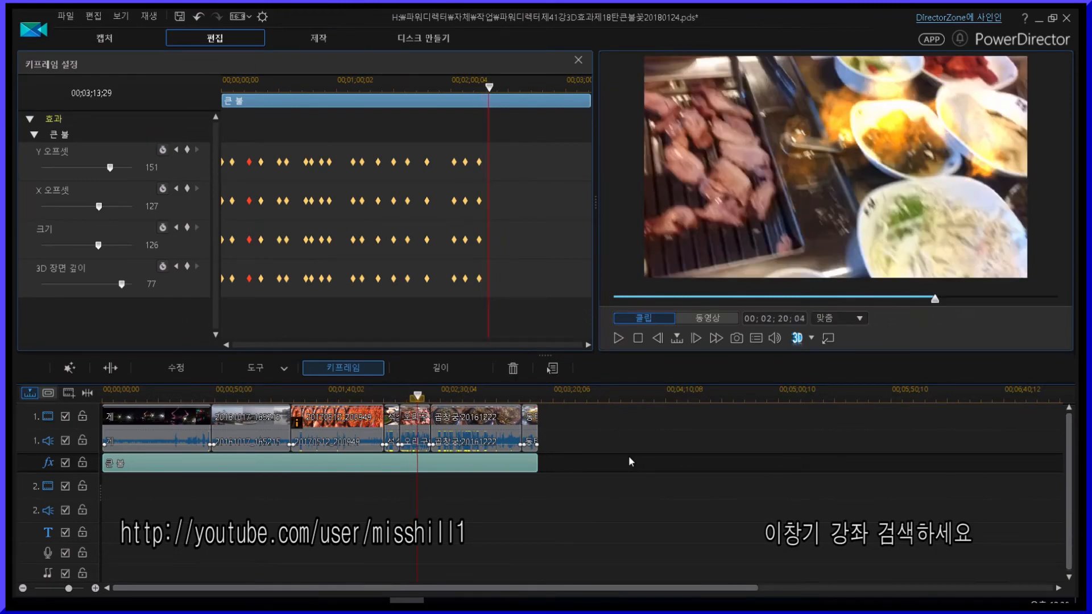
key(space)
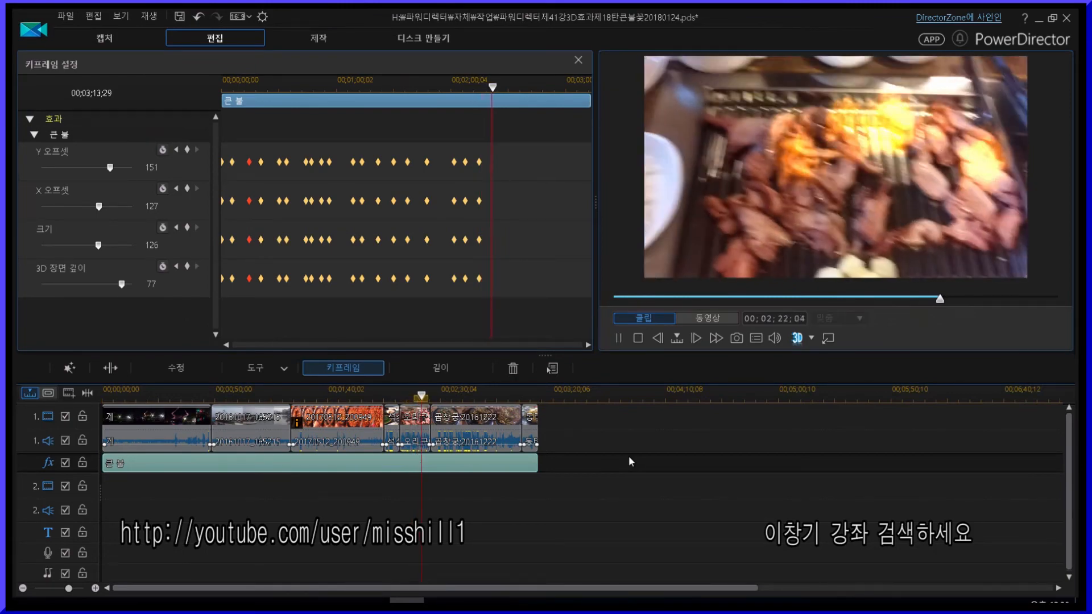
key(space)
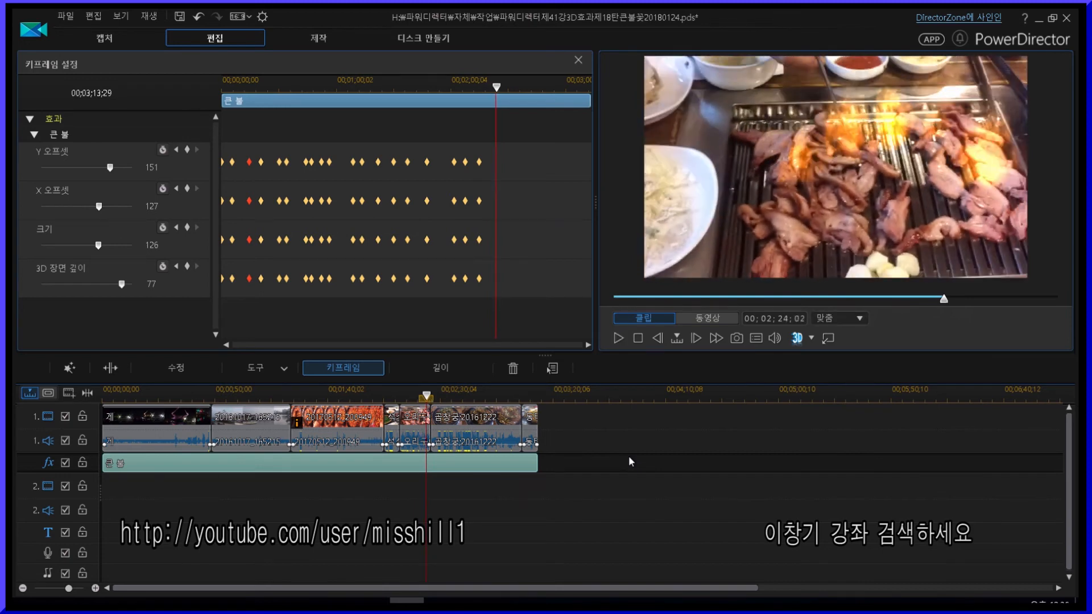
- Play on to the stir-fry pan clip and create keyframes at 00;02;28;25 with Y offset 157, X offset 100, size 110 and 3D scene depth 77
key(space)
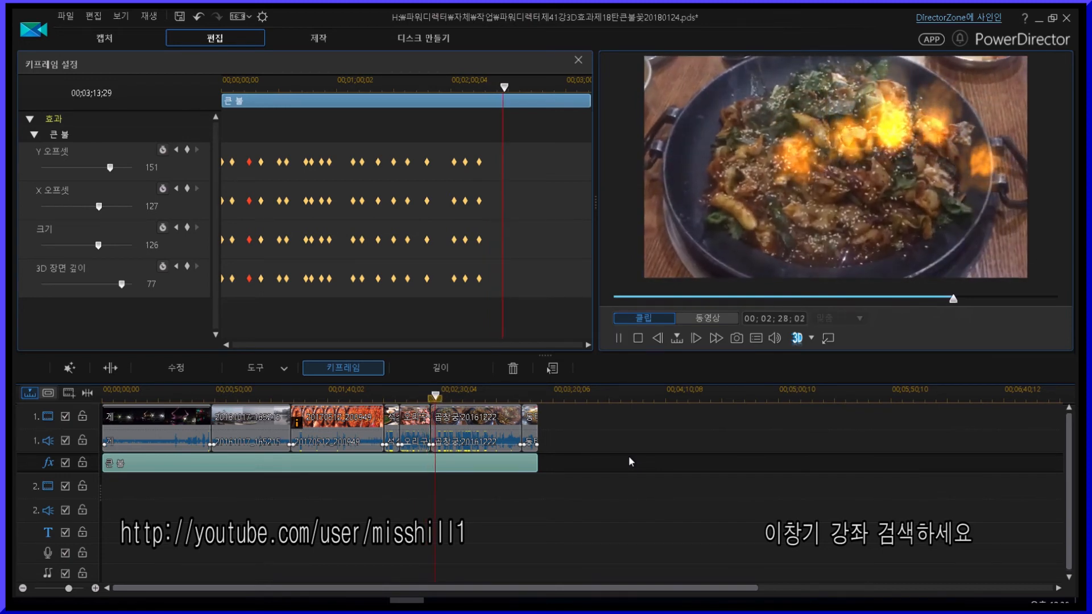
key(space)
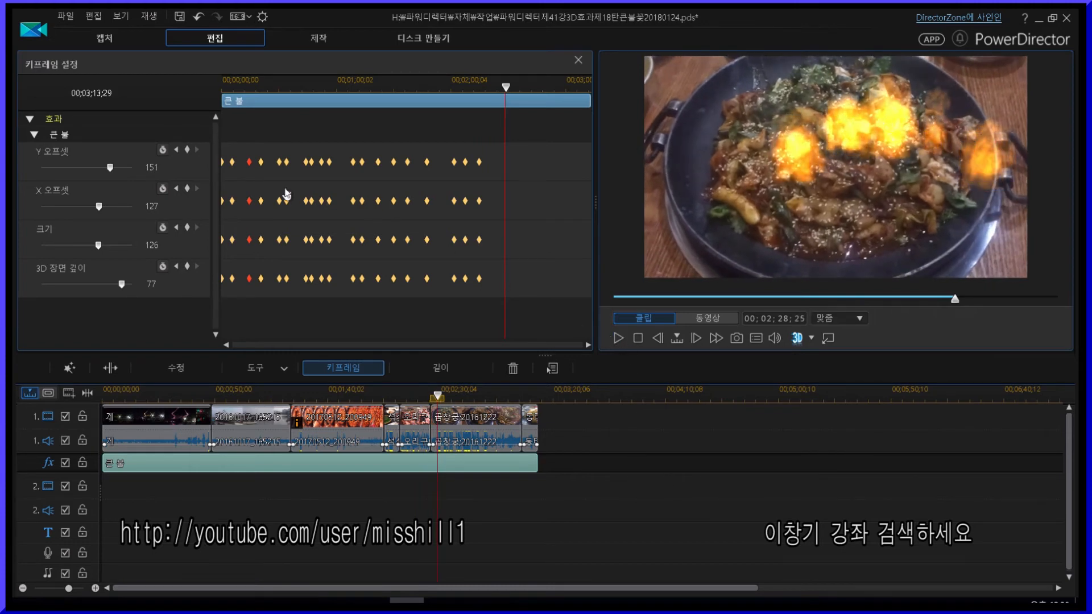
click(187, 150)
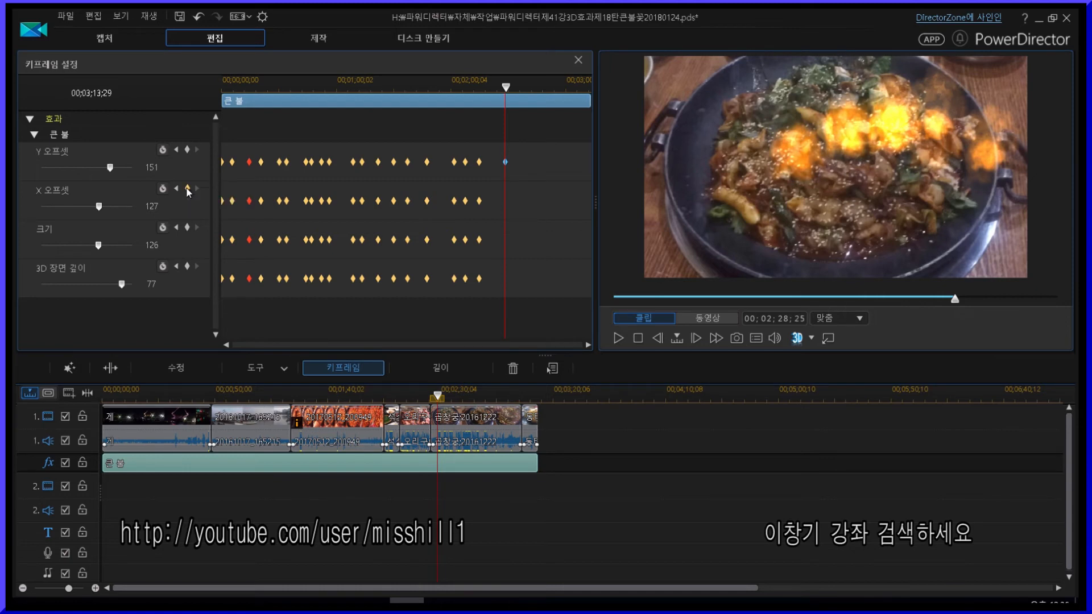
click(187, 190)
click(188, 227)
drag(98, 245, 91, 245)
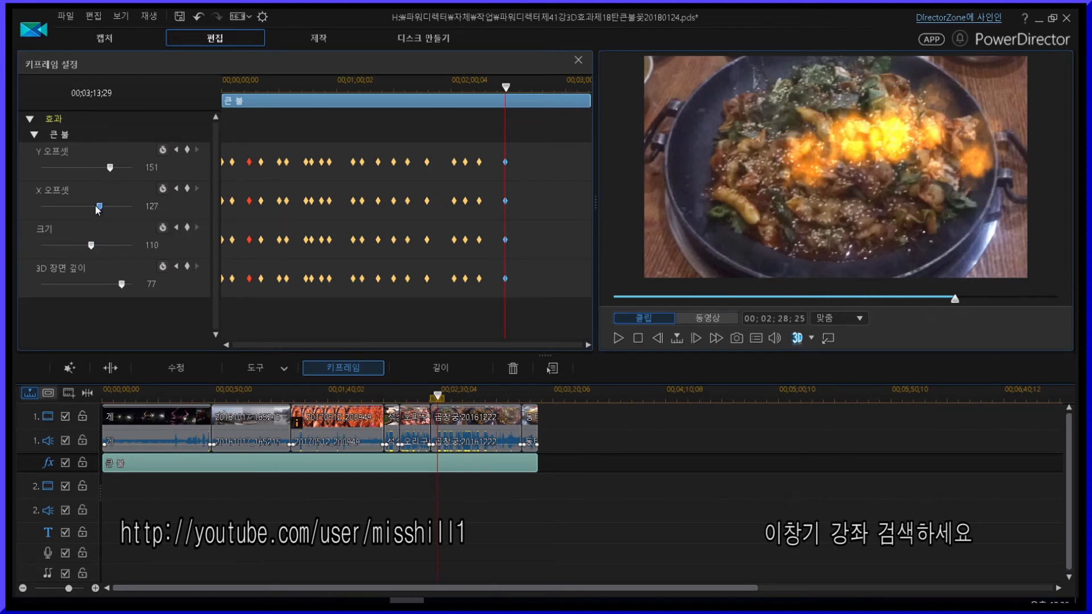
drag(89, 208, 84, 211)
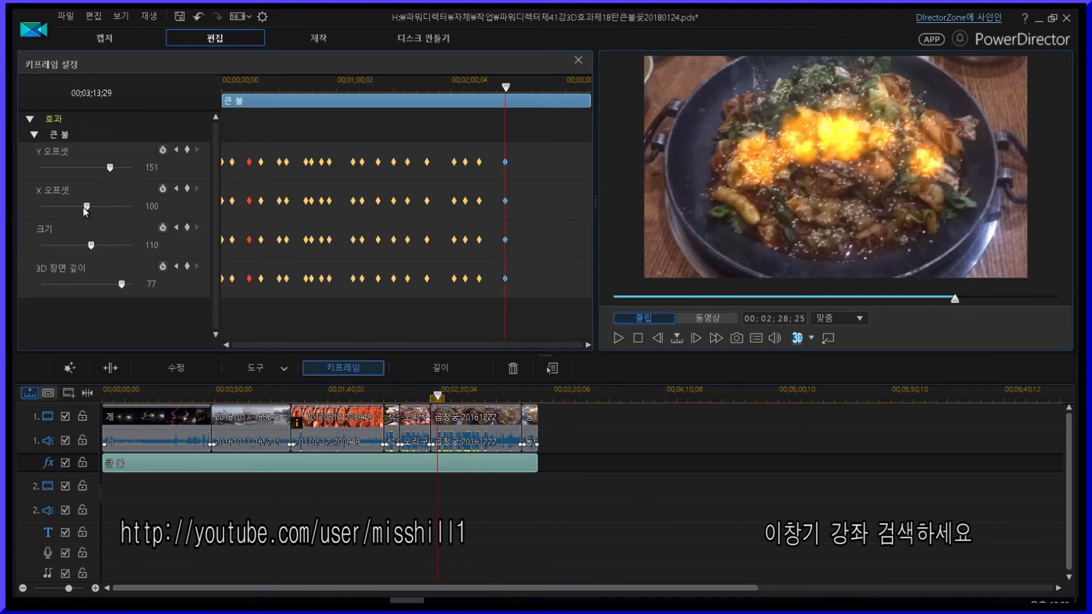
mouse_move(110, 169)
mouse_down()
mouse_move(99, 170)
mouse_move(112, 168)
mouse_up()
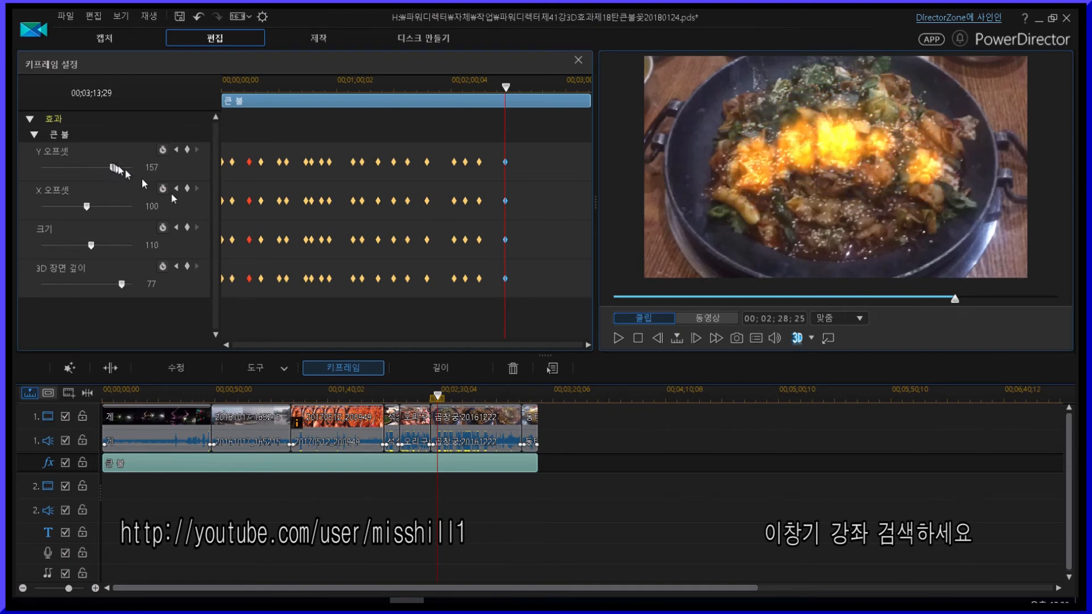
- Preview the grill flames and move the last keyframes of all four properties to 00;02;21;03 over the stir-fry pan
drag(506, 87, 474, 88)
key(space)
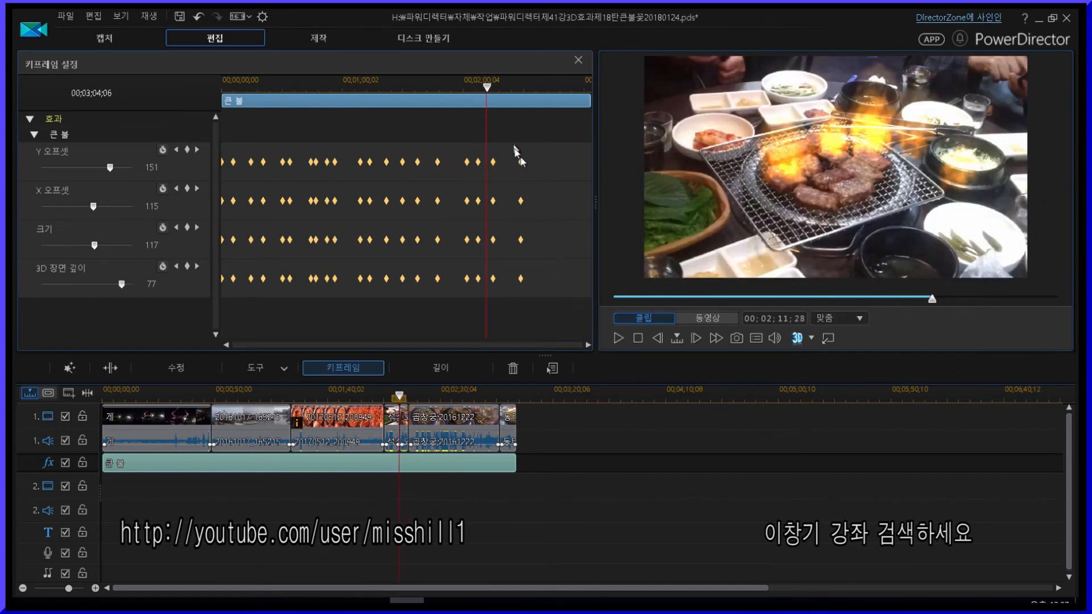
drag(514, 146, 506, 284)
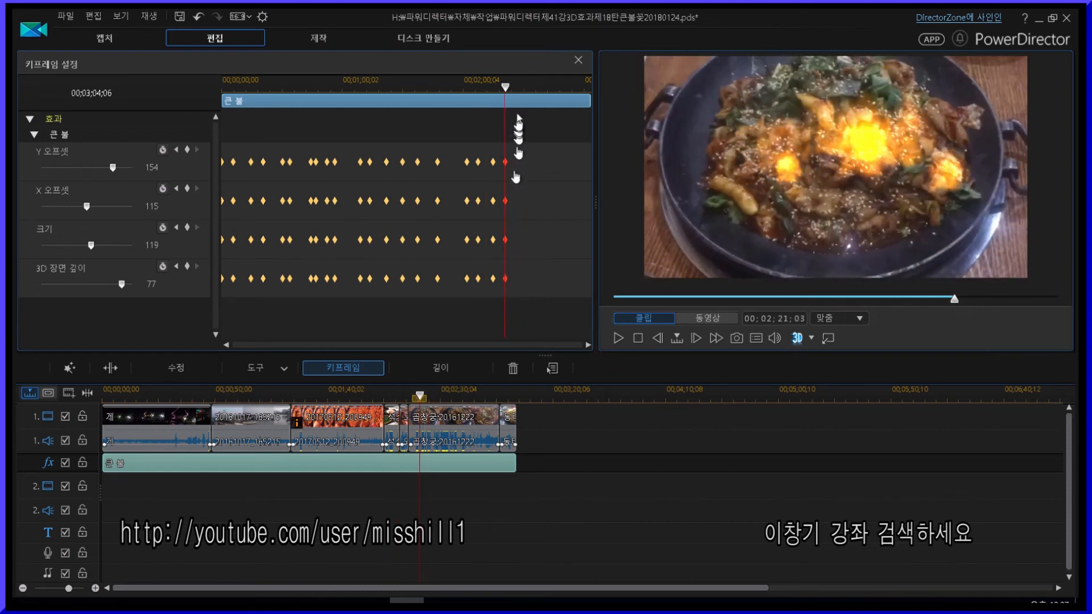
- Preview the pan flames and create keyframes at 00;02;34;18 with Y offset 165, X offset 101, size 124 and 3D scene depth 77
key(space)
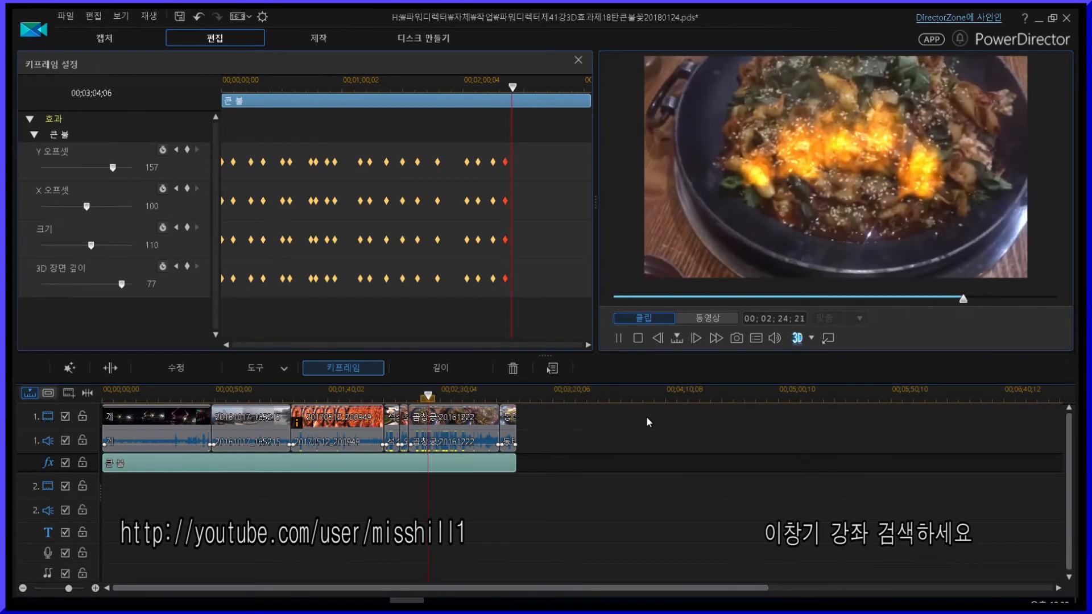
key(space)
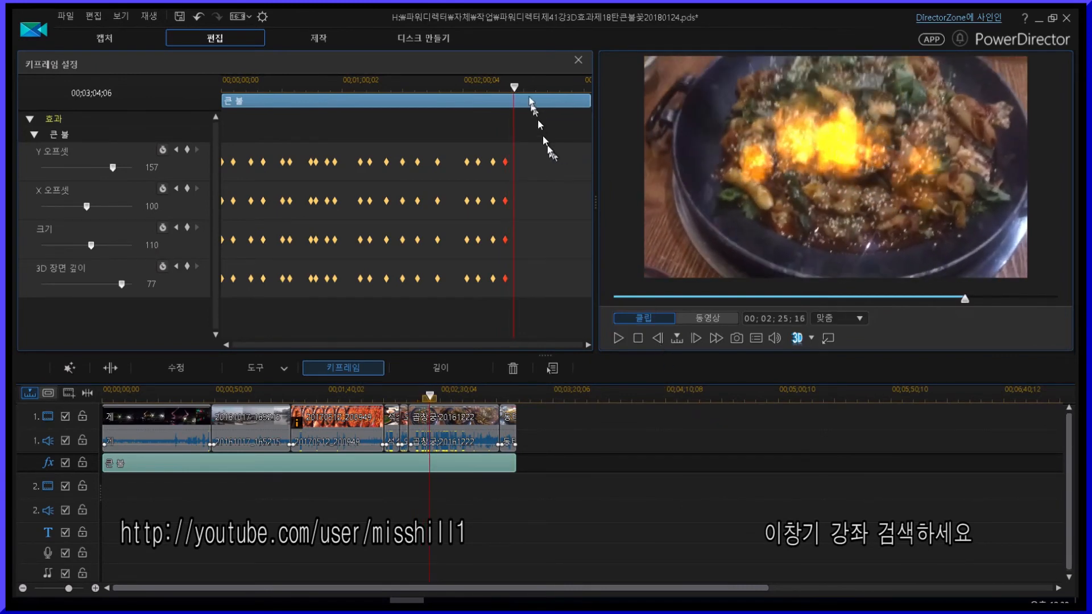
click(532, 87)
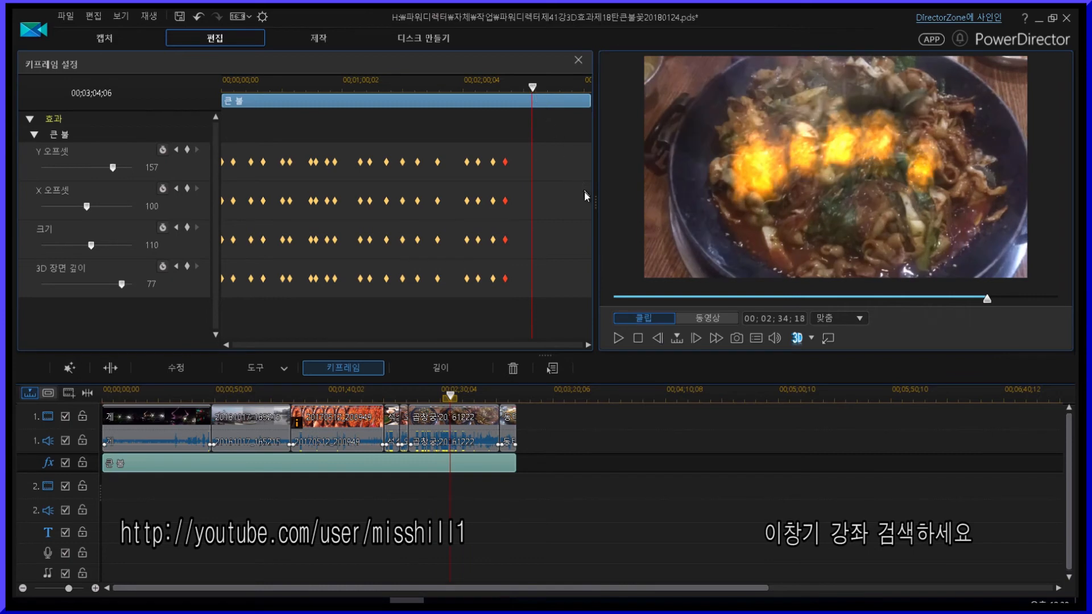
click(188, 266)
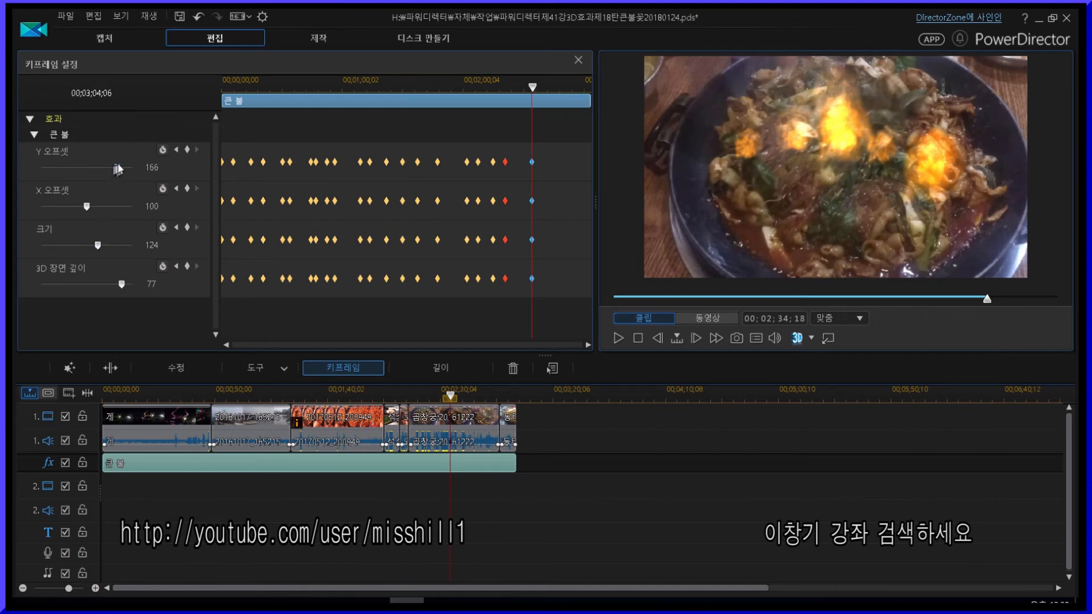
drag(87, 206, 90, 207)
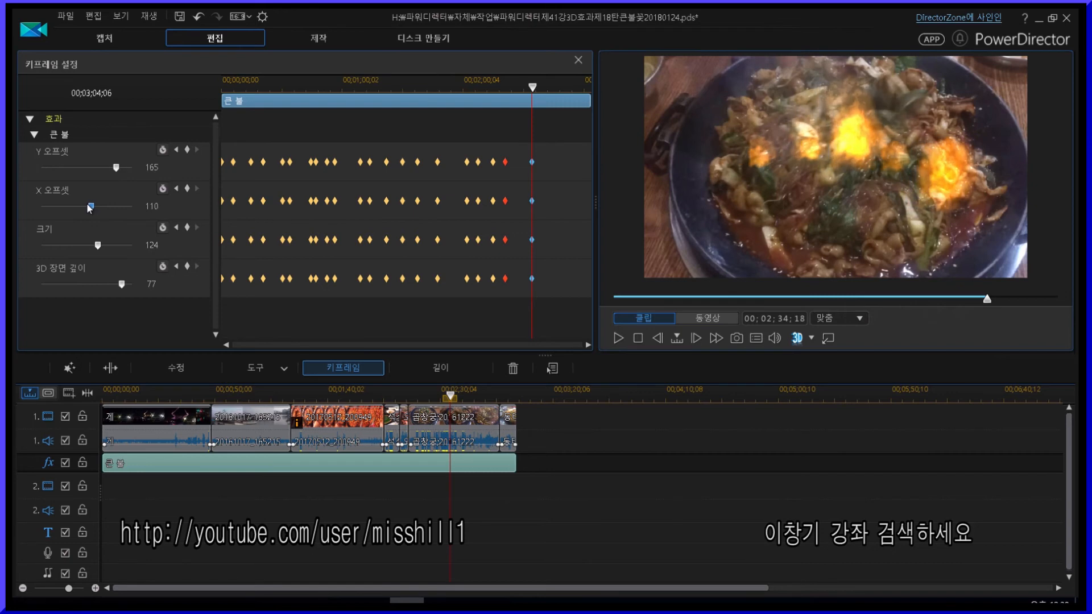
- Play on through the pan clip and create keyframes at 00;02;42;27 with Y offset 176, X offset 101, size 138 and 3D scene depth 77
drag(532, 91, 519, 88)
key(space)
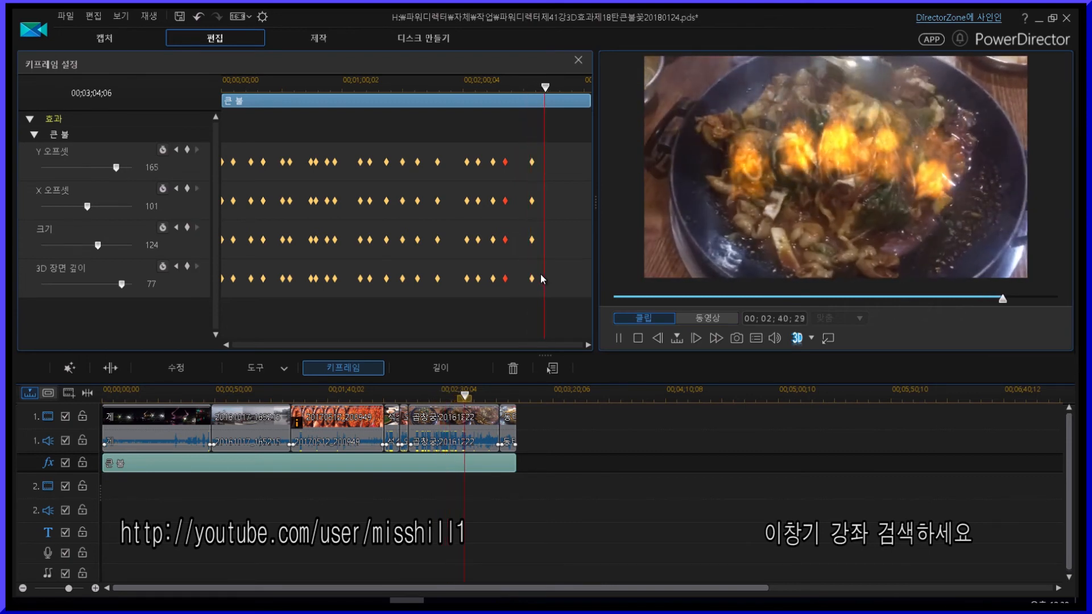
key(space)
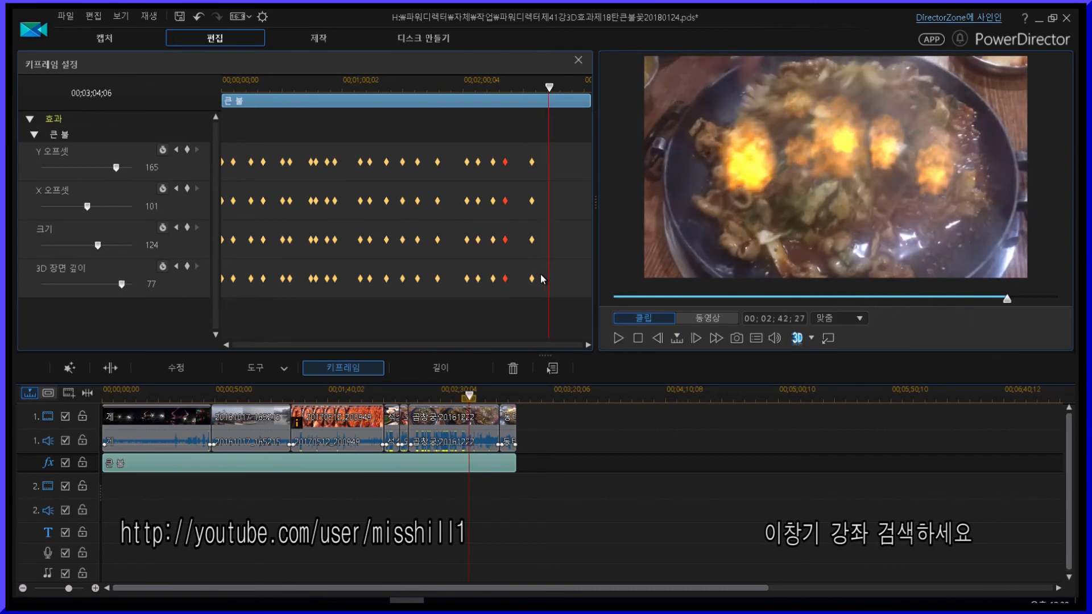
click(187, 151)
click(187, 228)
drag(98, 245, 105, 246)
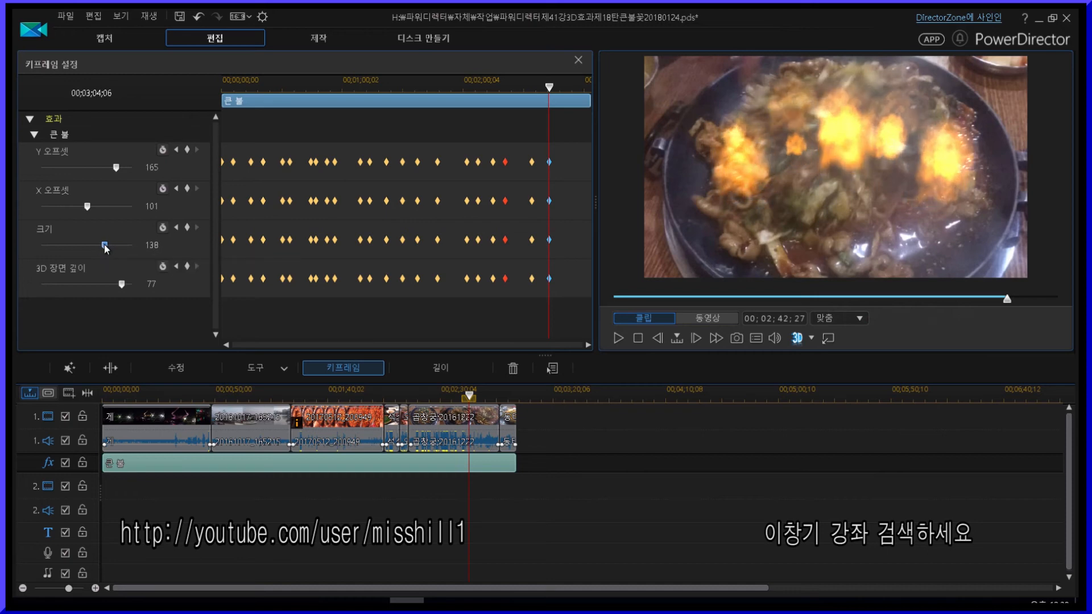
drag(116, 167, 121, 168)
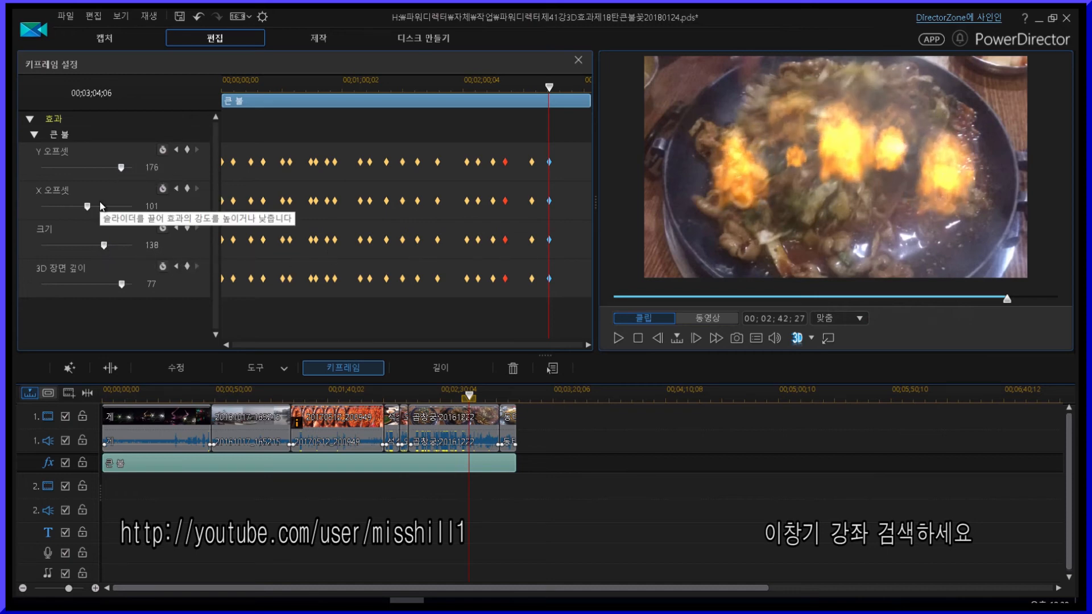
- Preview the enlarged flames and create keyframes at 00;02;46;04 with Y offset 135, X offset 101, size 138 and 3D scene depth 77
drag(550, 88, 543, 88)
key(space)
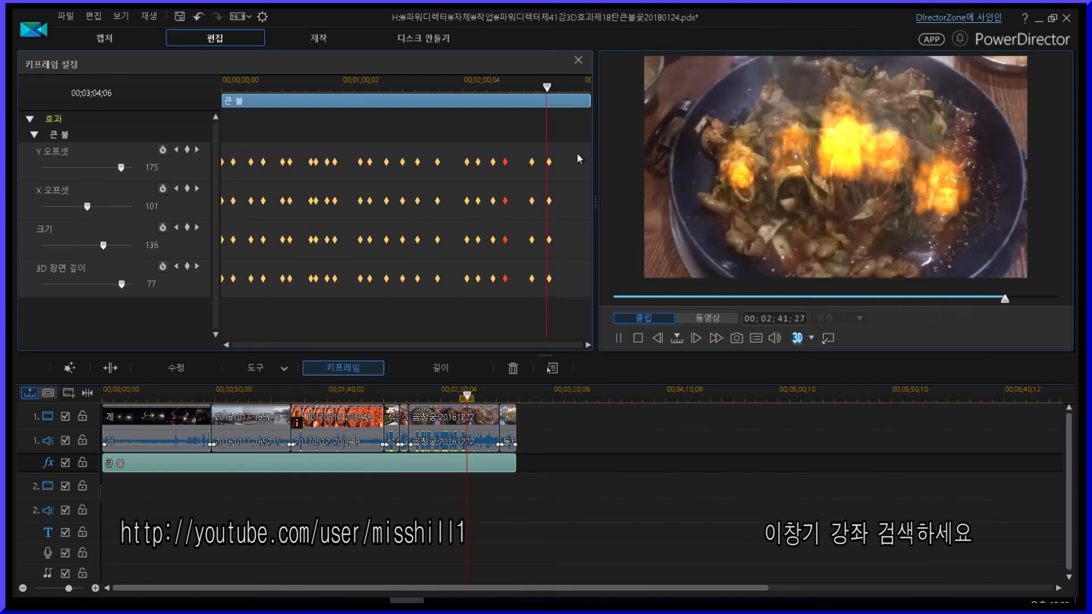
key(space)
click(188, 150)
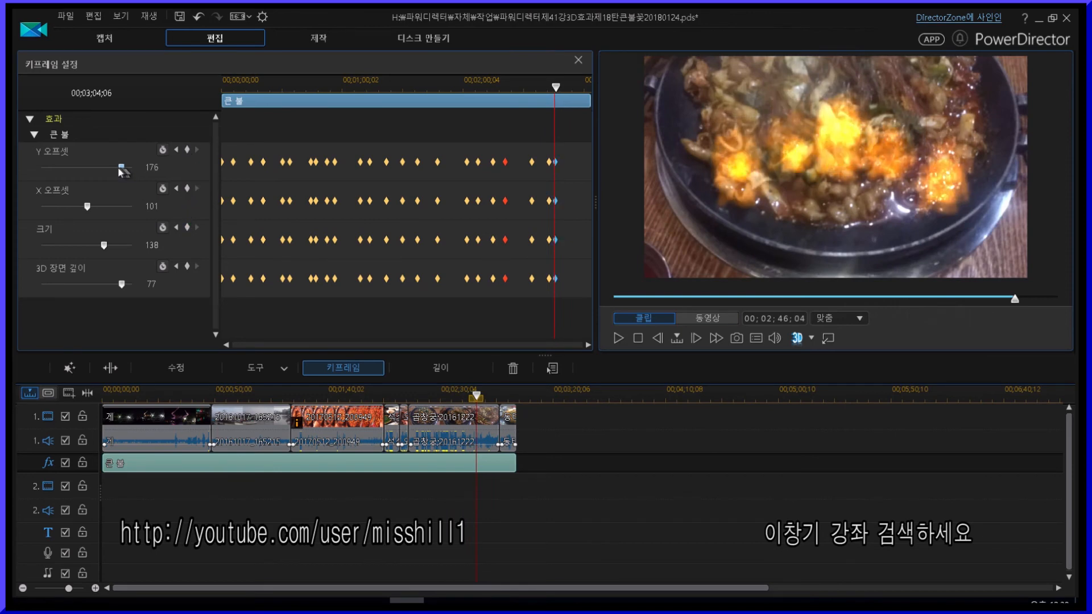
drag(121, 167, 112, 169)
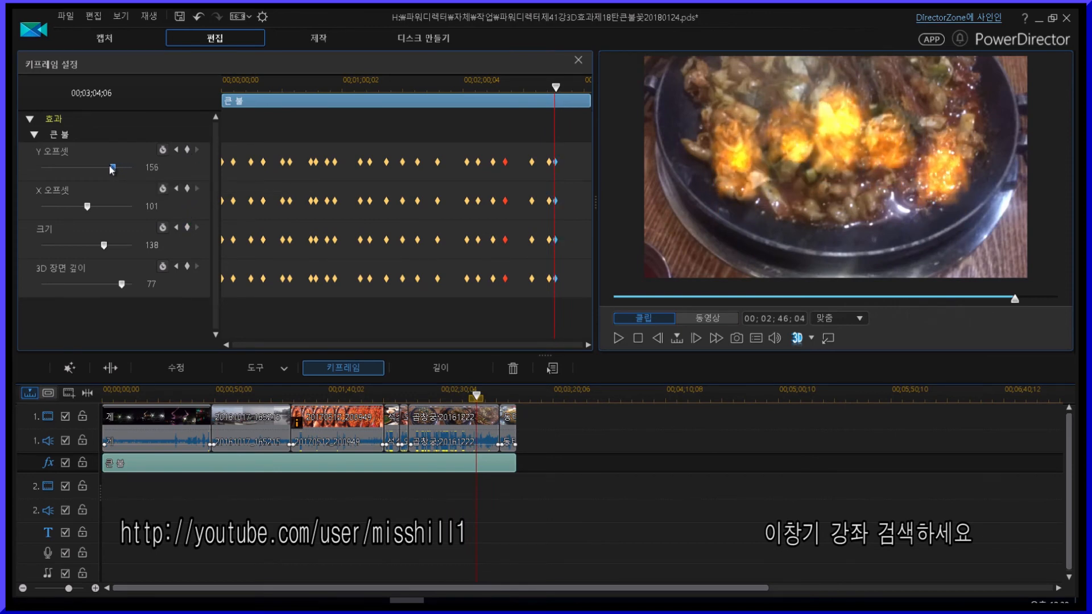
- Play on and create keyframes at 00;02;54;21 near the pan clip's end with Y offset 171, X offset 101, size 152 and 3D scene depth 77
key(space)
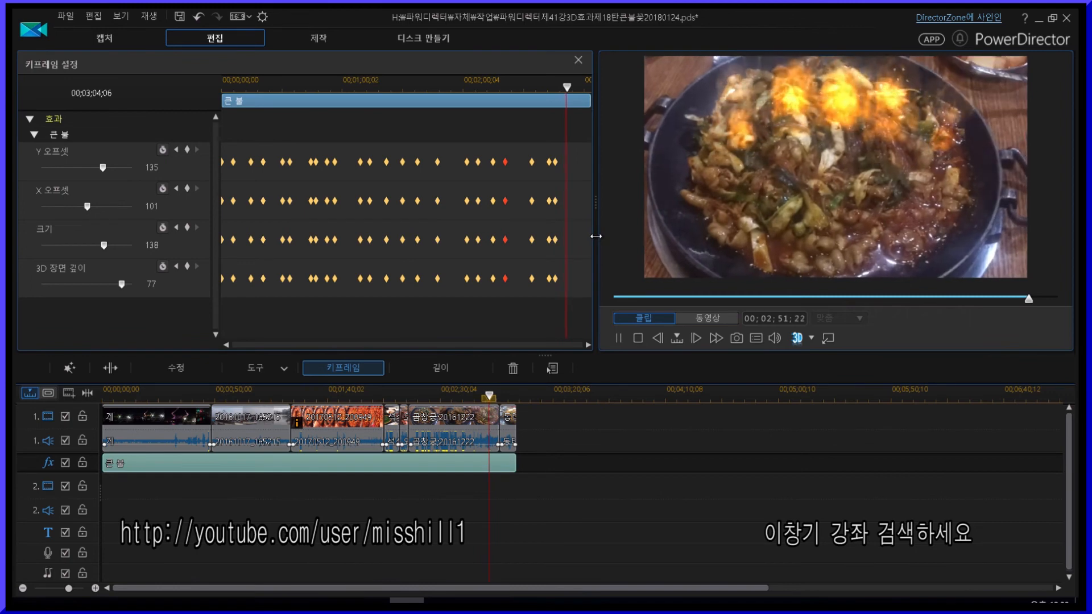
key(space)
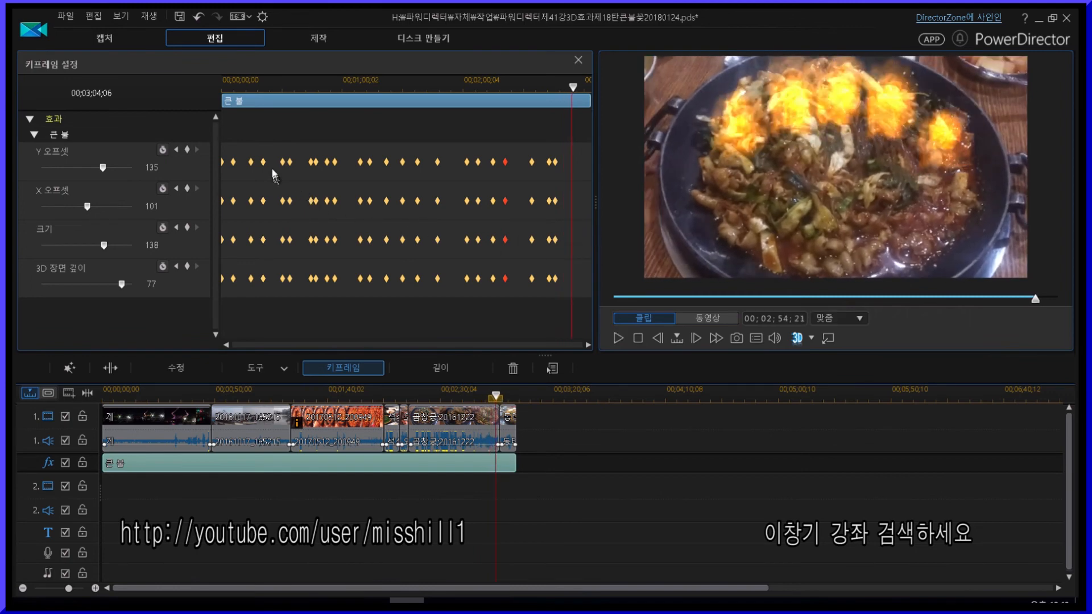
click(186, 151)
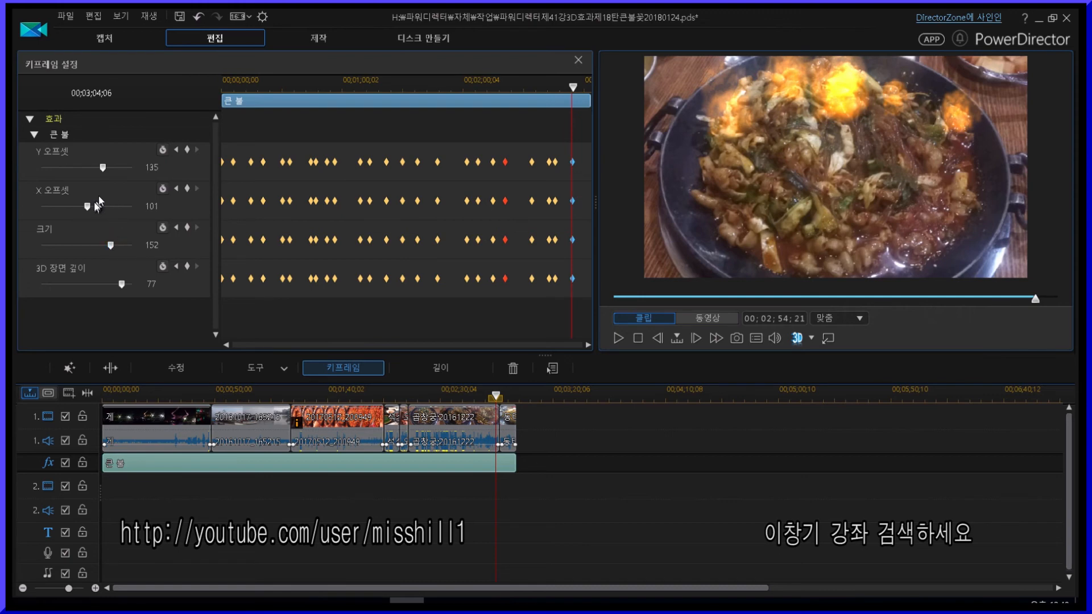
drag(104, 170, 121, 171)
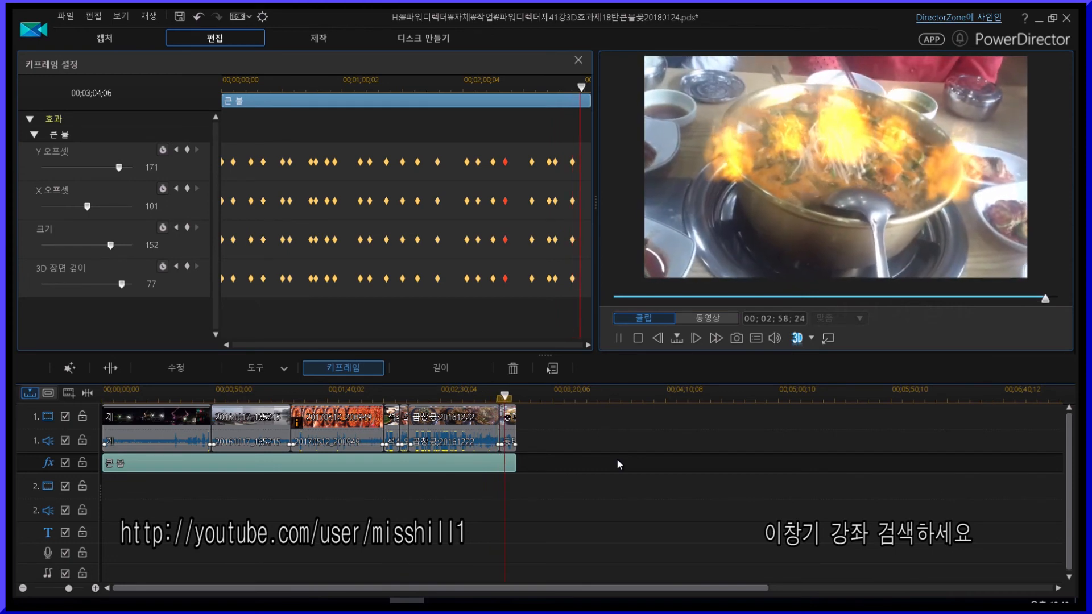
- Create keyframes at 00;02;59;06 over the brass pot with Y offset 123, X offset 100, size 84 and 3D scene depth 77
key(space)
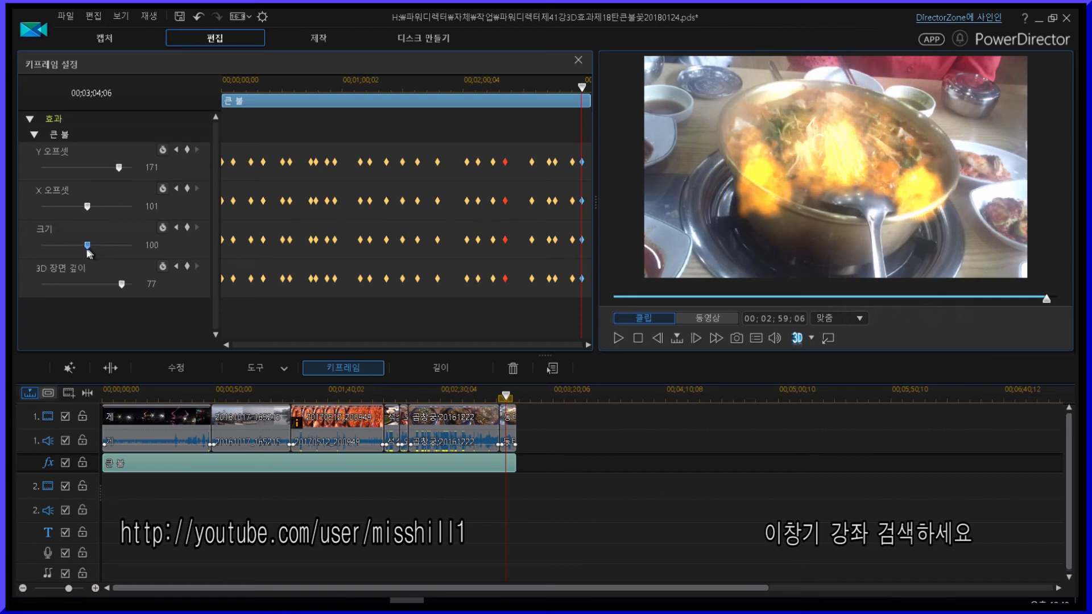
drag(84, 255, 82, 253)
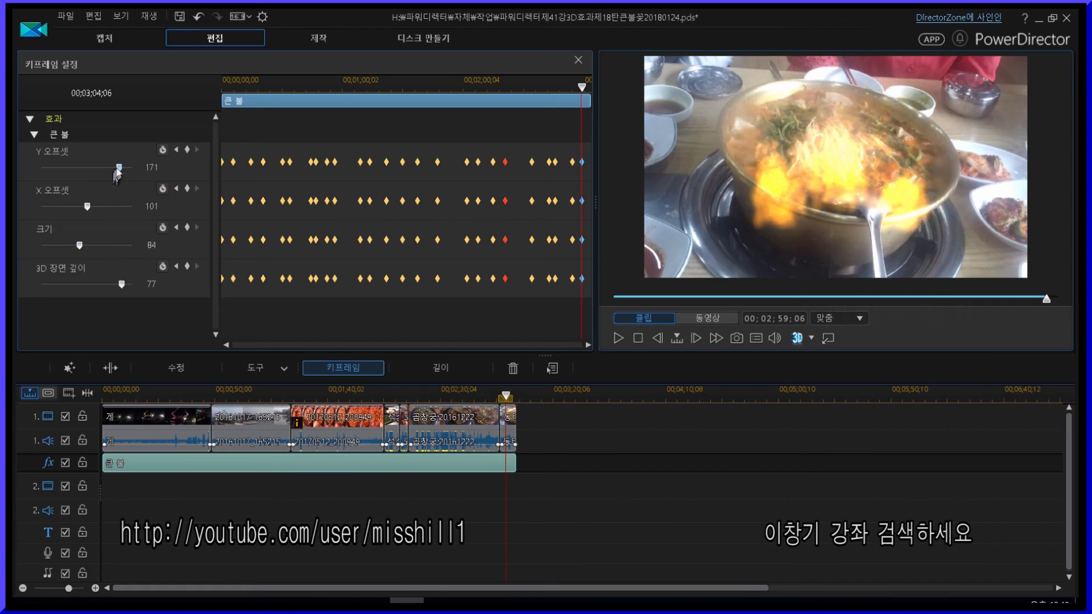
drag(112, 170, 95, 169)
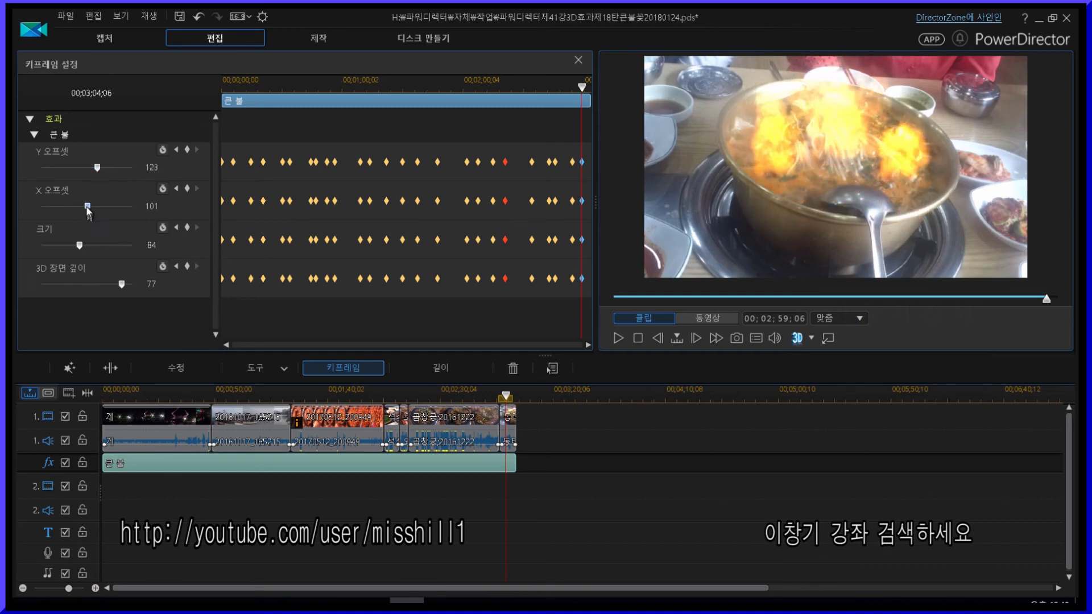
drag(90, 210, 88, 211)
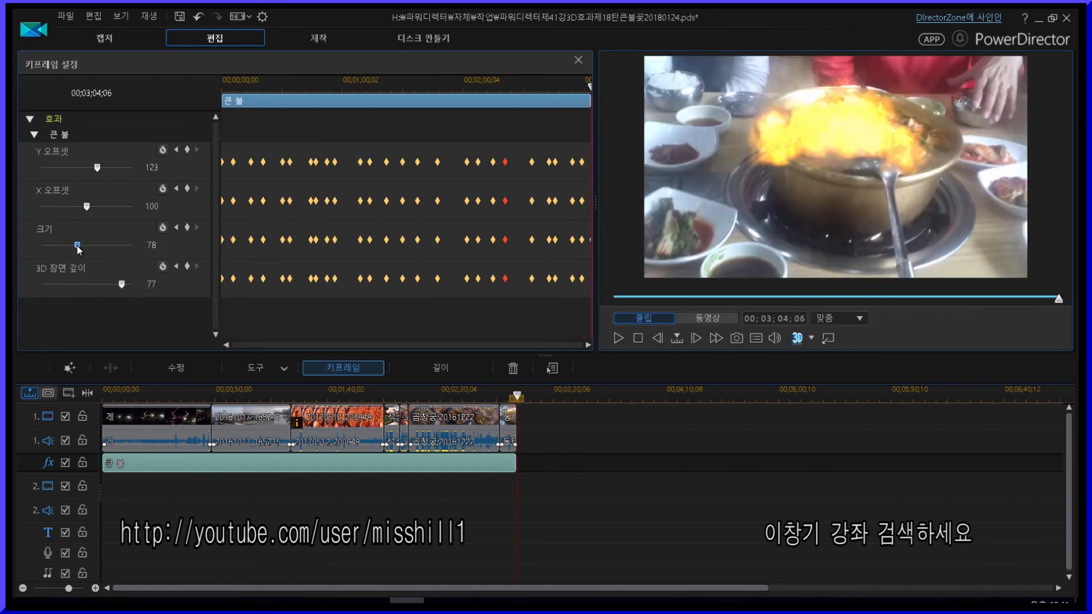
- Set the flame size to 77 and adjust the Y and X offsets at 00;03;04;06 over the pot's rim, and play back the pot clip
drag(78, 250, 76, 246)
drag(110, 170, 96, 169)
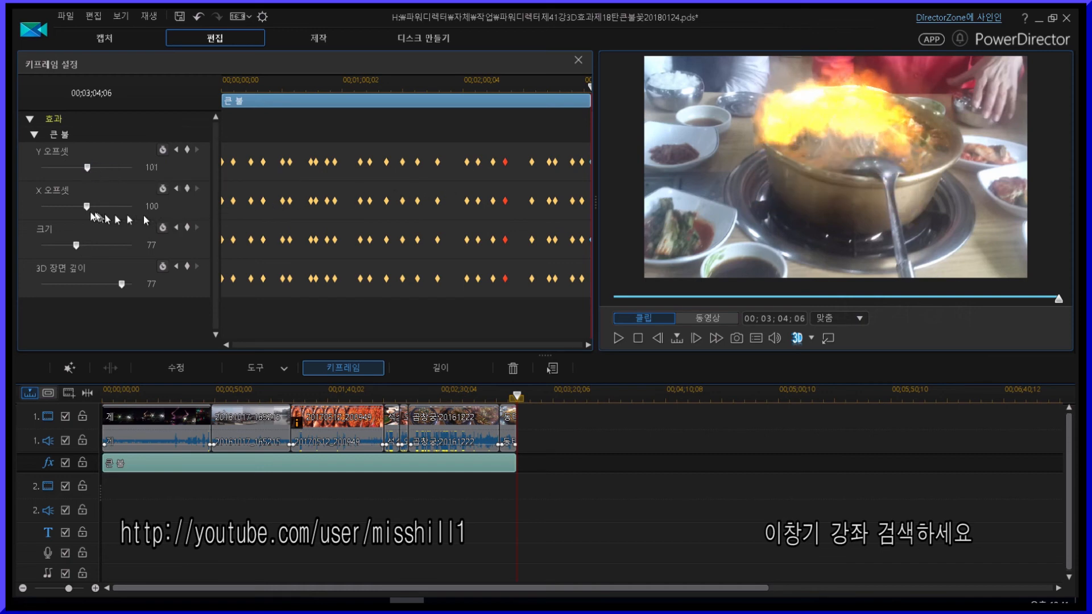
drag(87, 206, 97, 208)
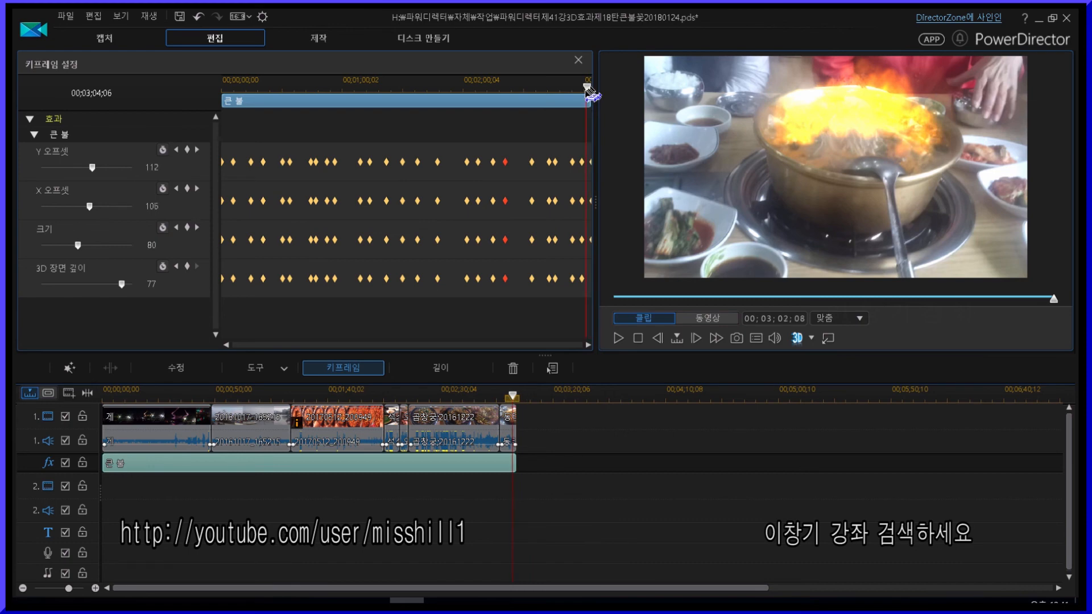
drag(587, 89, 580, 107)
key(space)
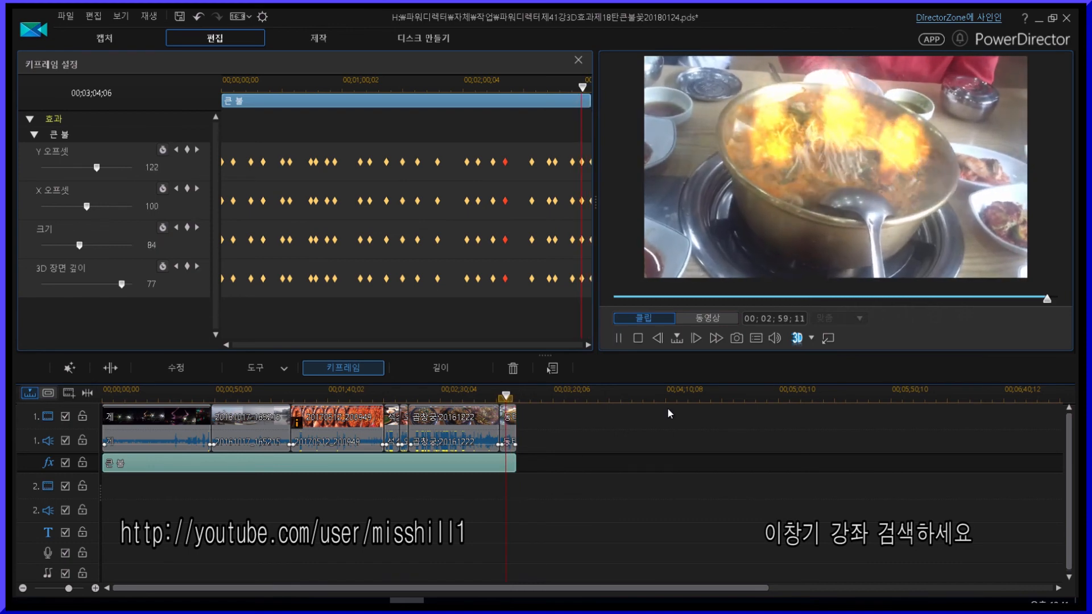
- Play the fire effect back from around the crab sculpture in the first clip and maximize the preview in its own undocked window
drag(256, 85, 280, 86)
click(618, 338)
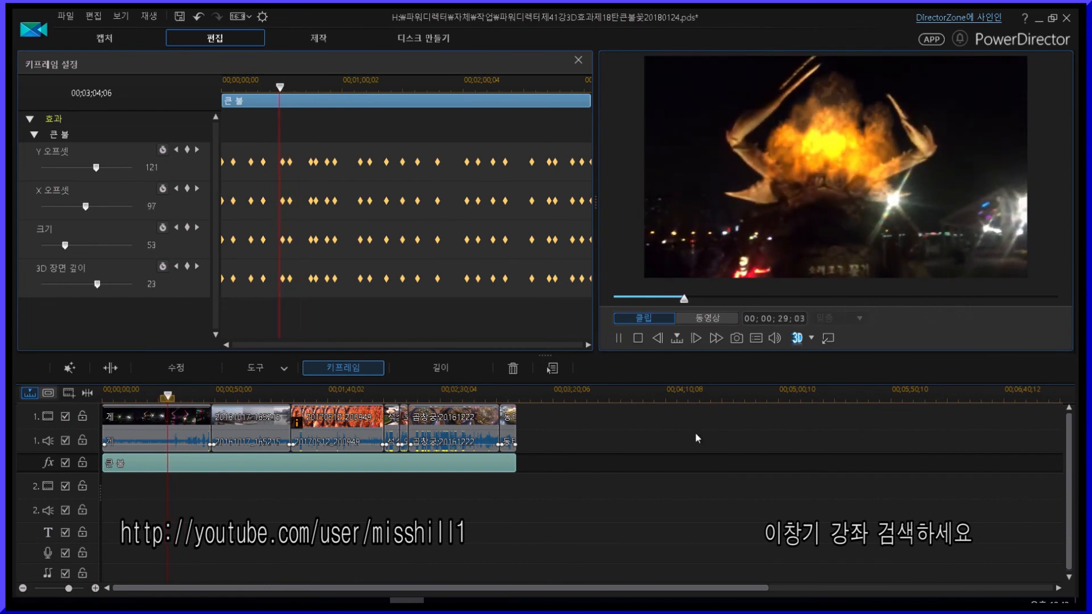
click(829, 339)
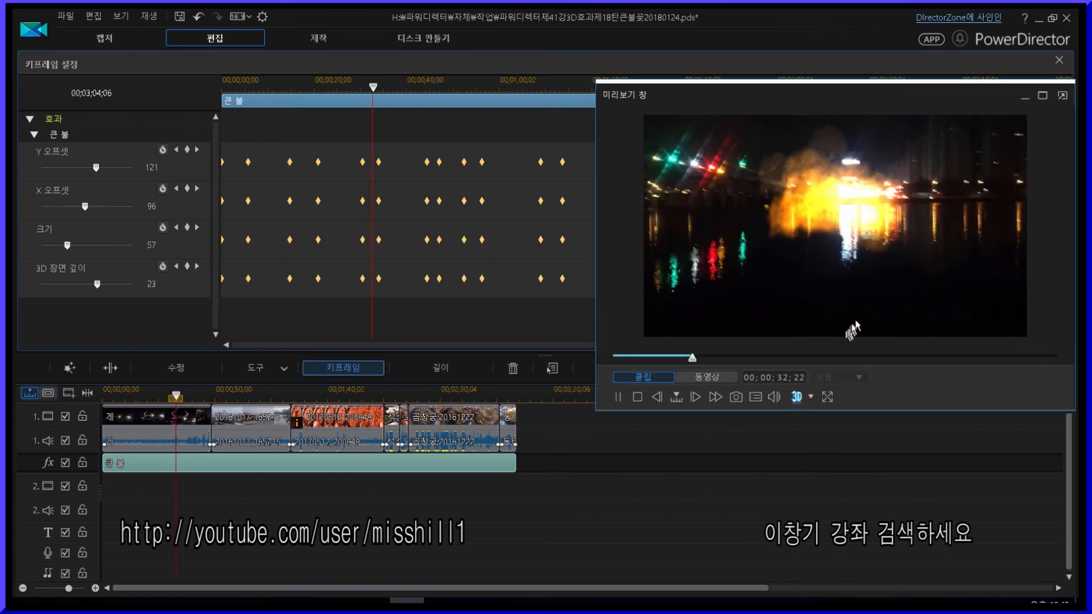
click(1058, 98)
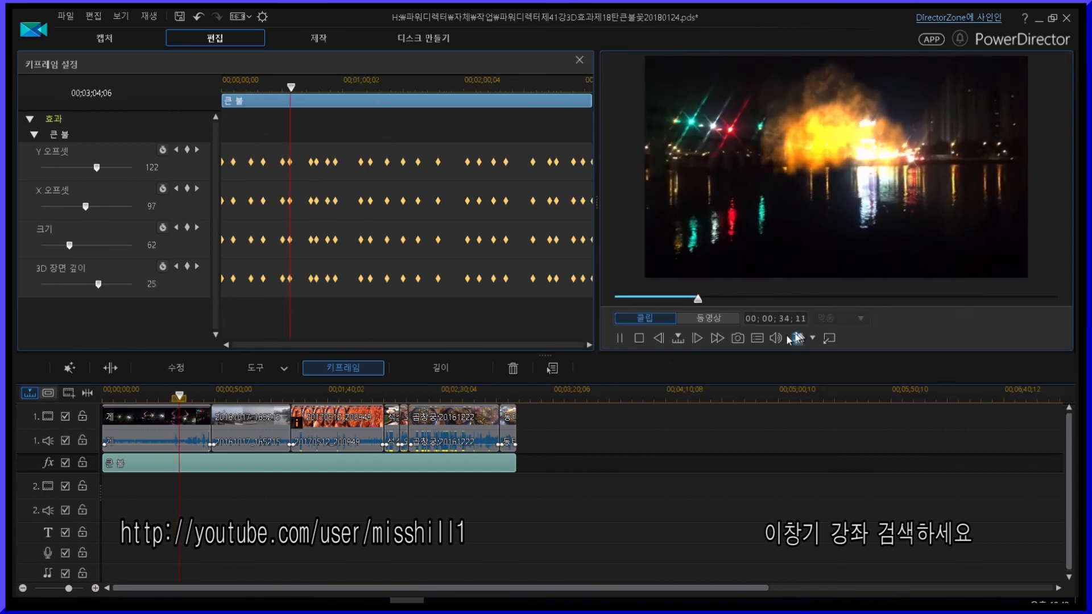
click(829, 338)
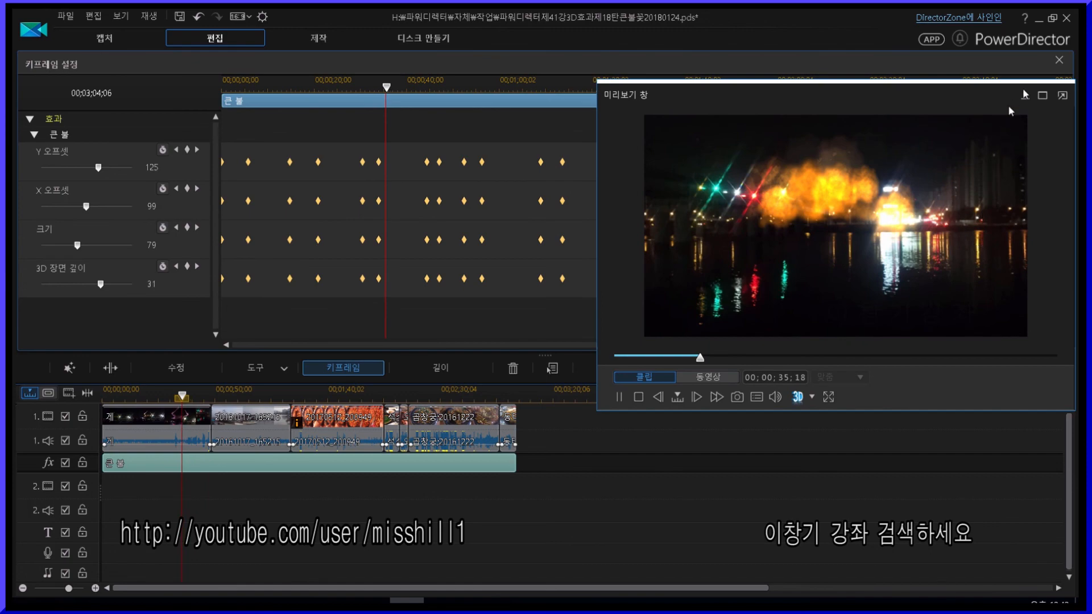
click(1043, 97)
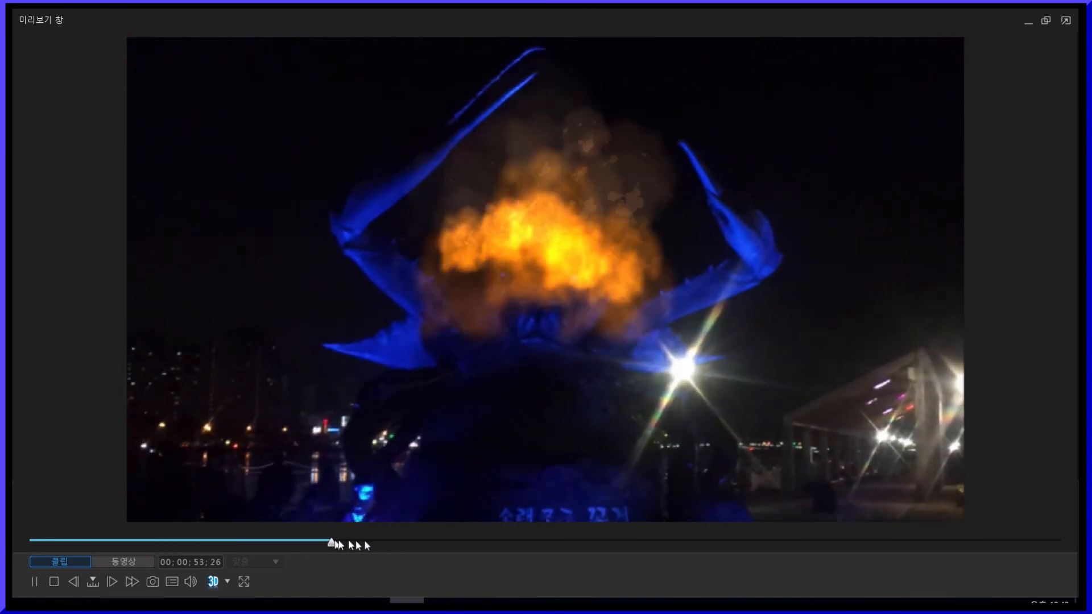
- Skip forward through the maximized preview to check the animated flames on the boat, river, red stew and pan clips
click(332, 541)
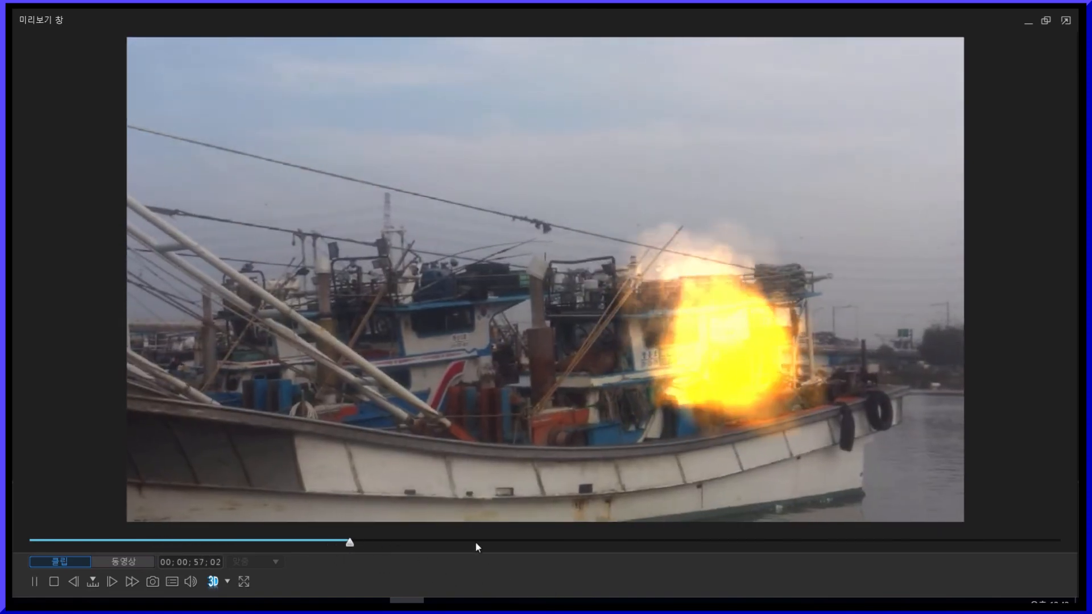
click(476, 541)
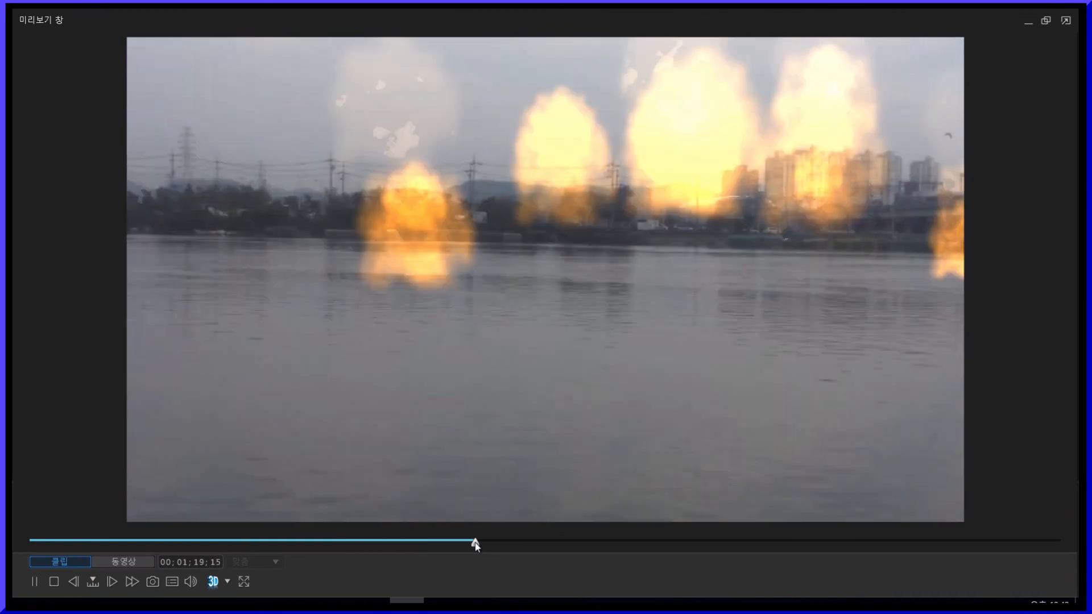
click(553, 541)
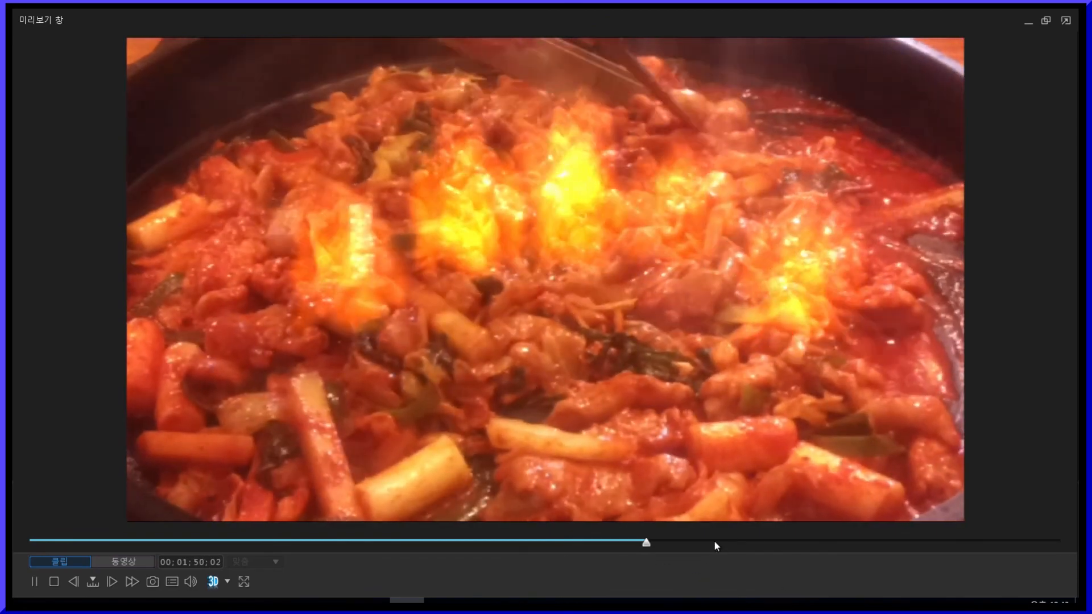
click(714, 542)
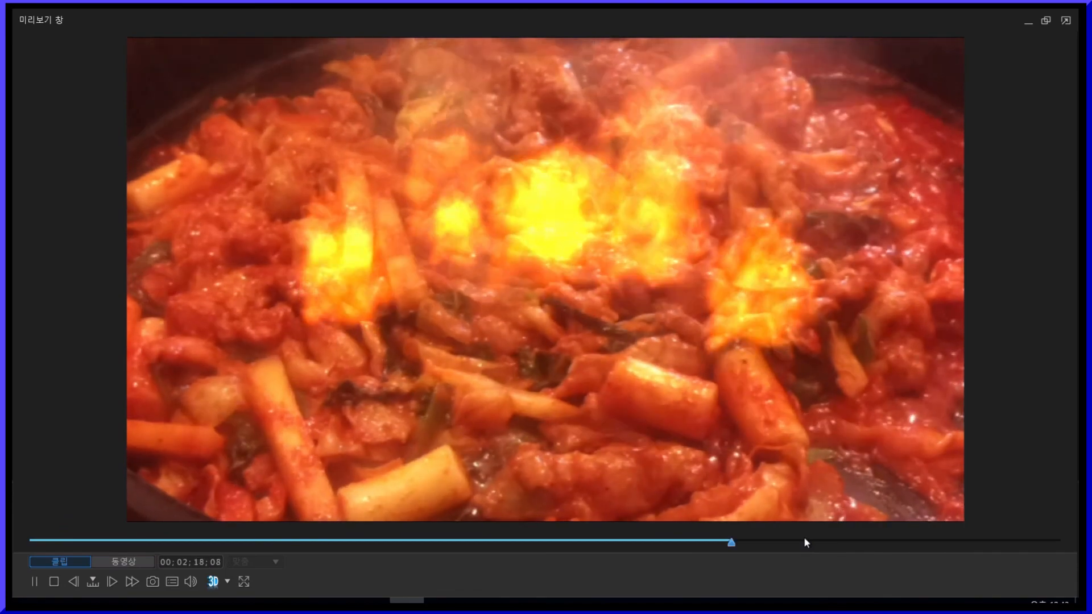
click(803, 541)
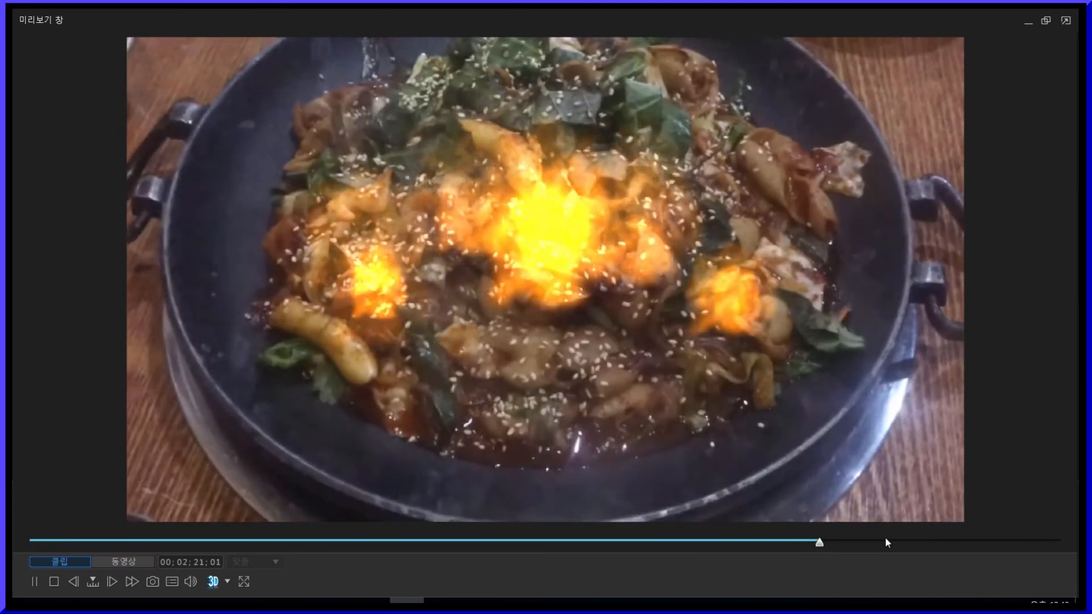
click(884, 539)
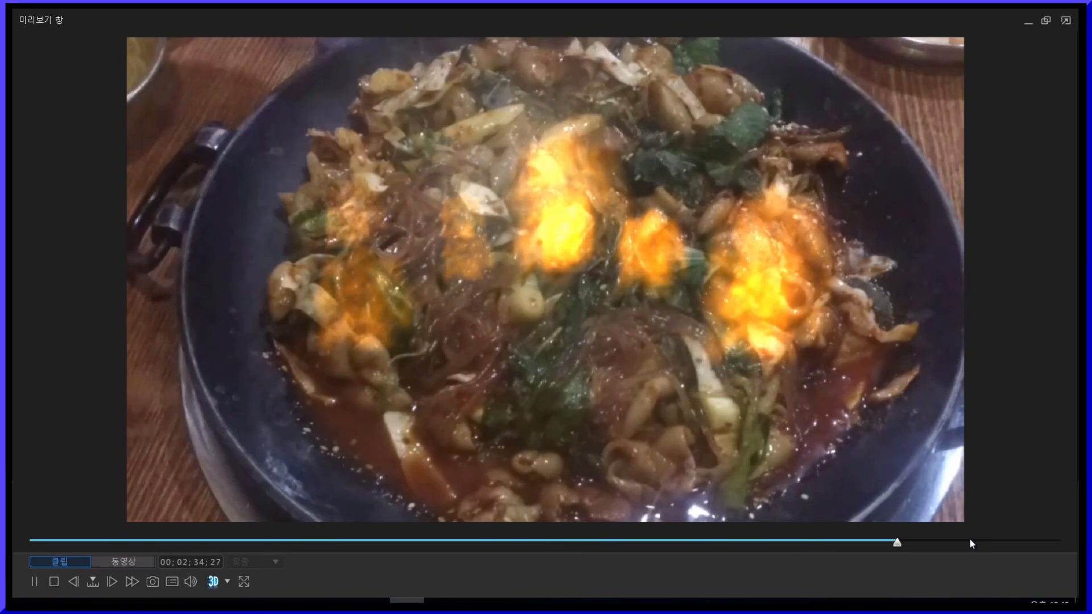
click(969, 540)
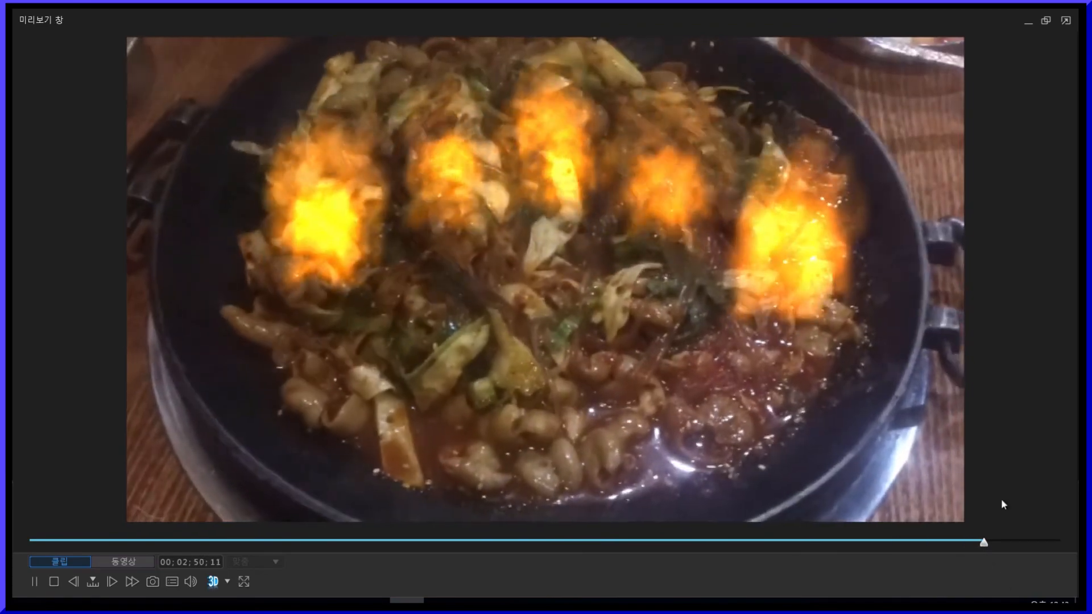